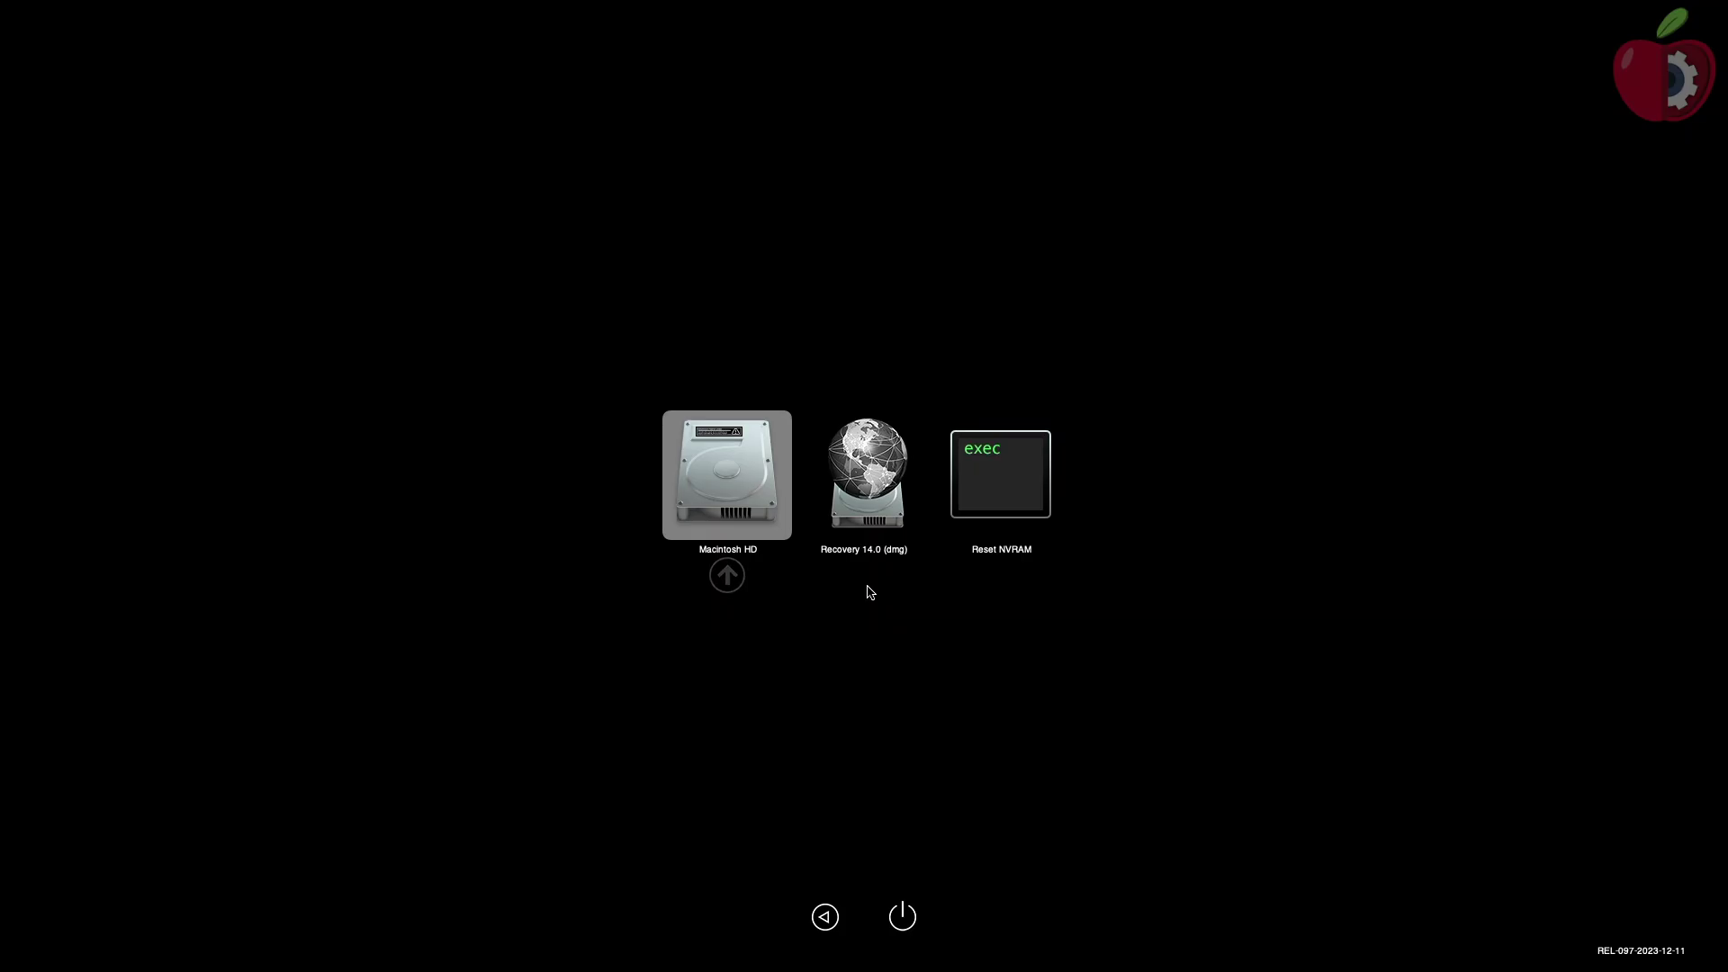
- Boot Macintosh HD from the OpenCore picker and sign in with the account password
{"action": "key", "text": "Return"}
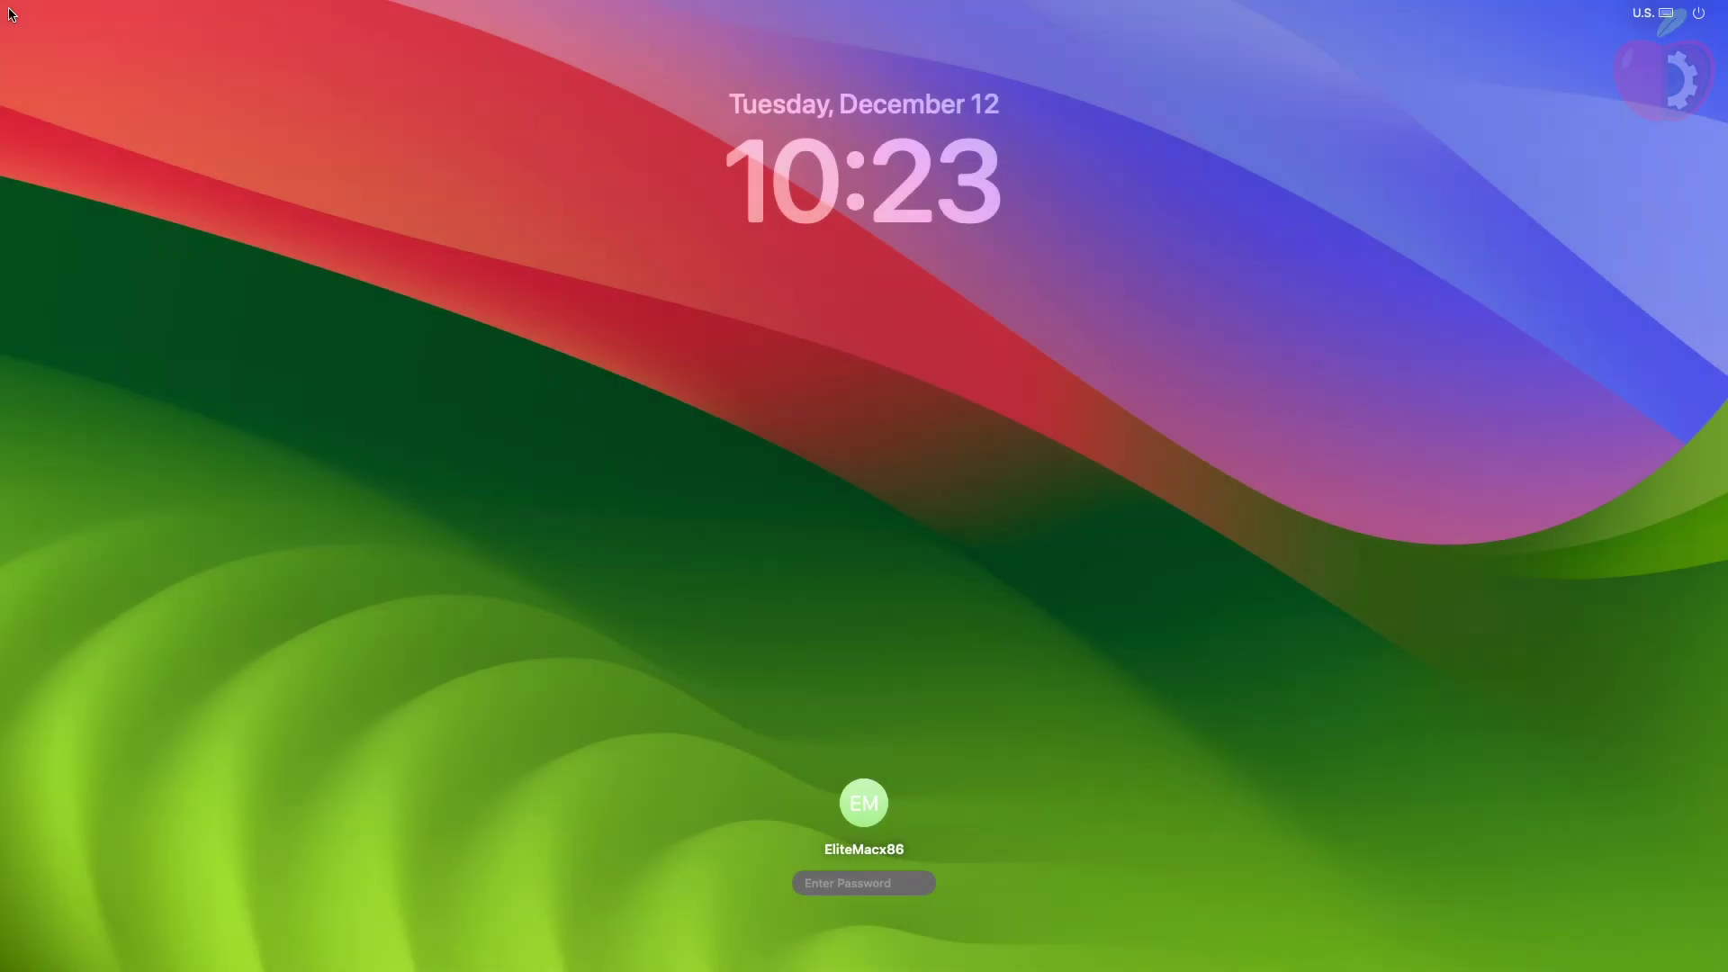
{"action": "type", "text": "••••"}
{"action": "key", "text": "Return"}
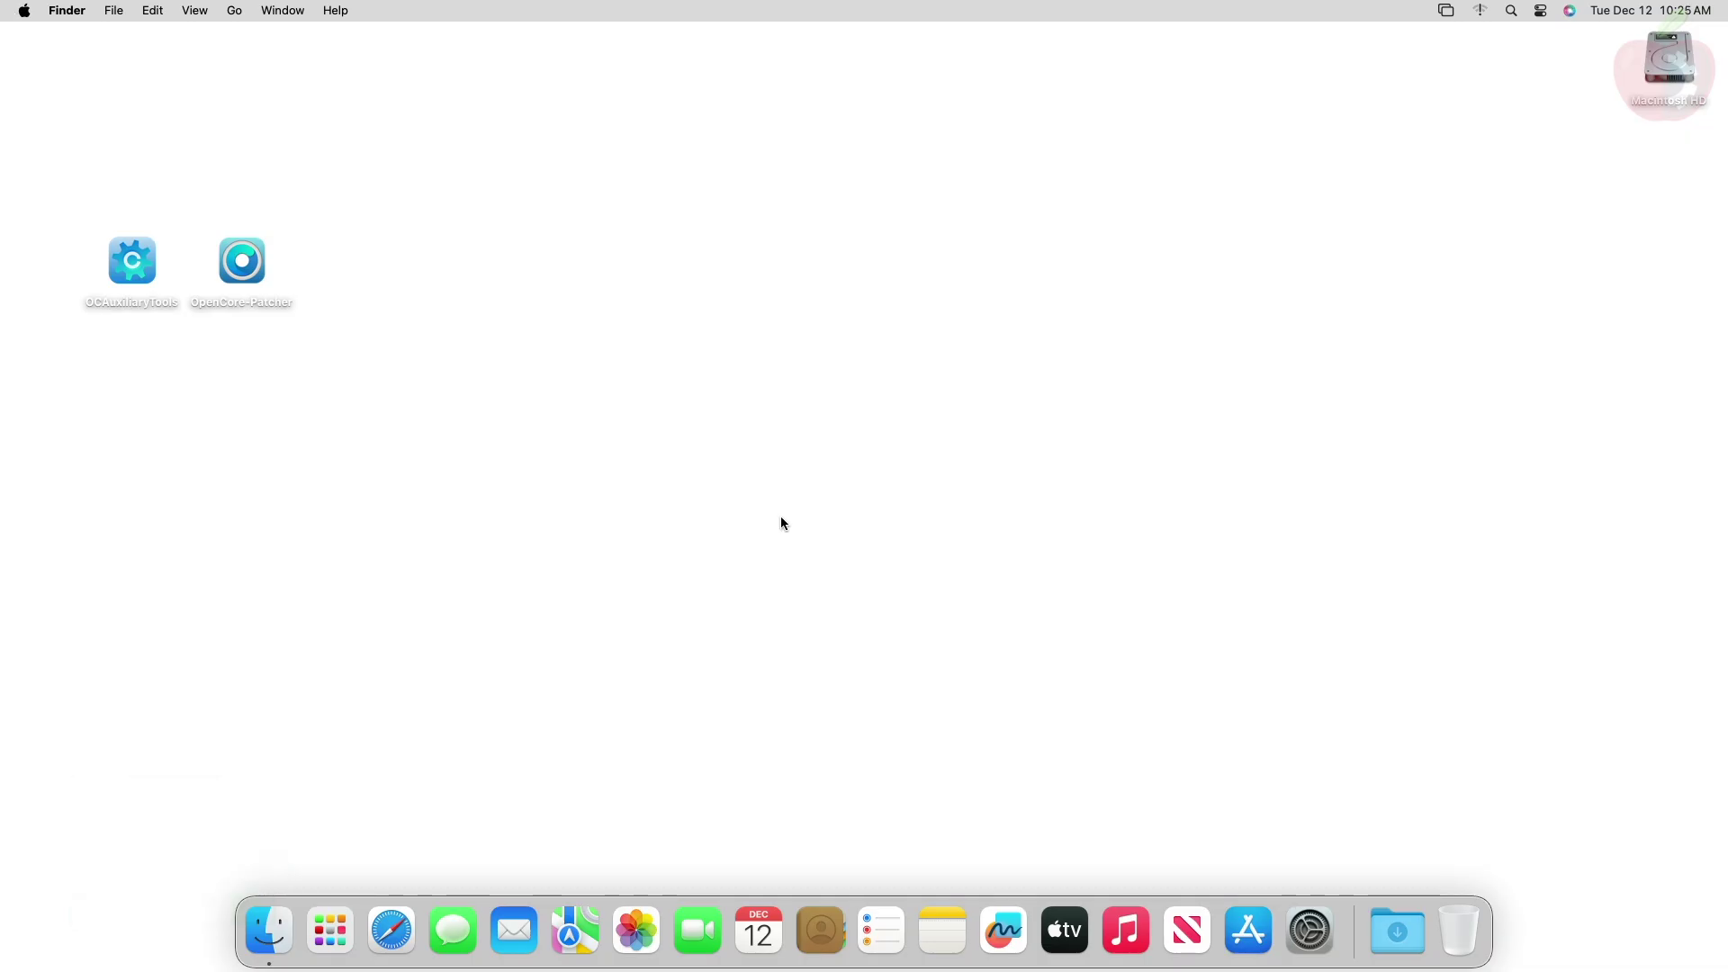
- Launch Hackintool and inspect the GeForce GT 710's GPU Name and QE/CI rows
{"action": "left_click", "coordinate": [329, 927]}
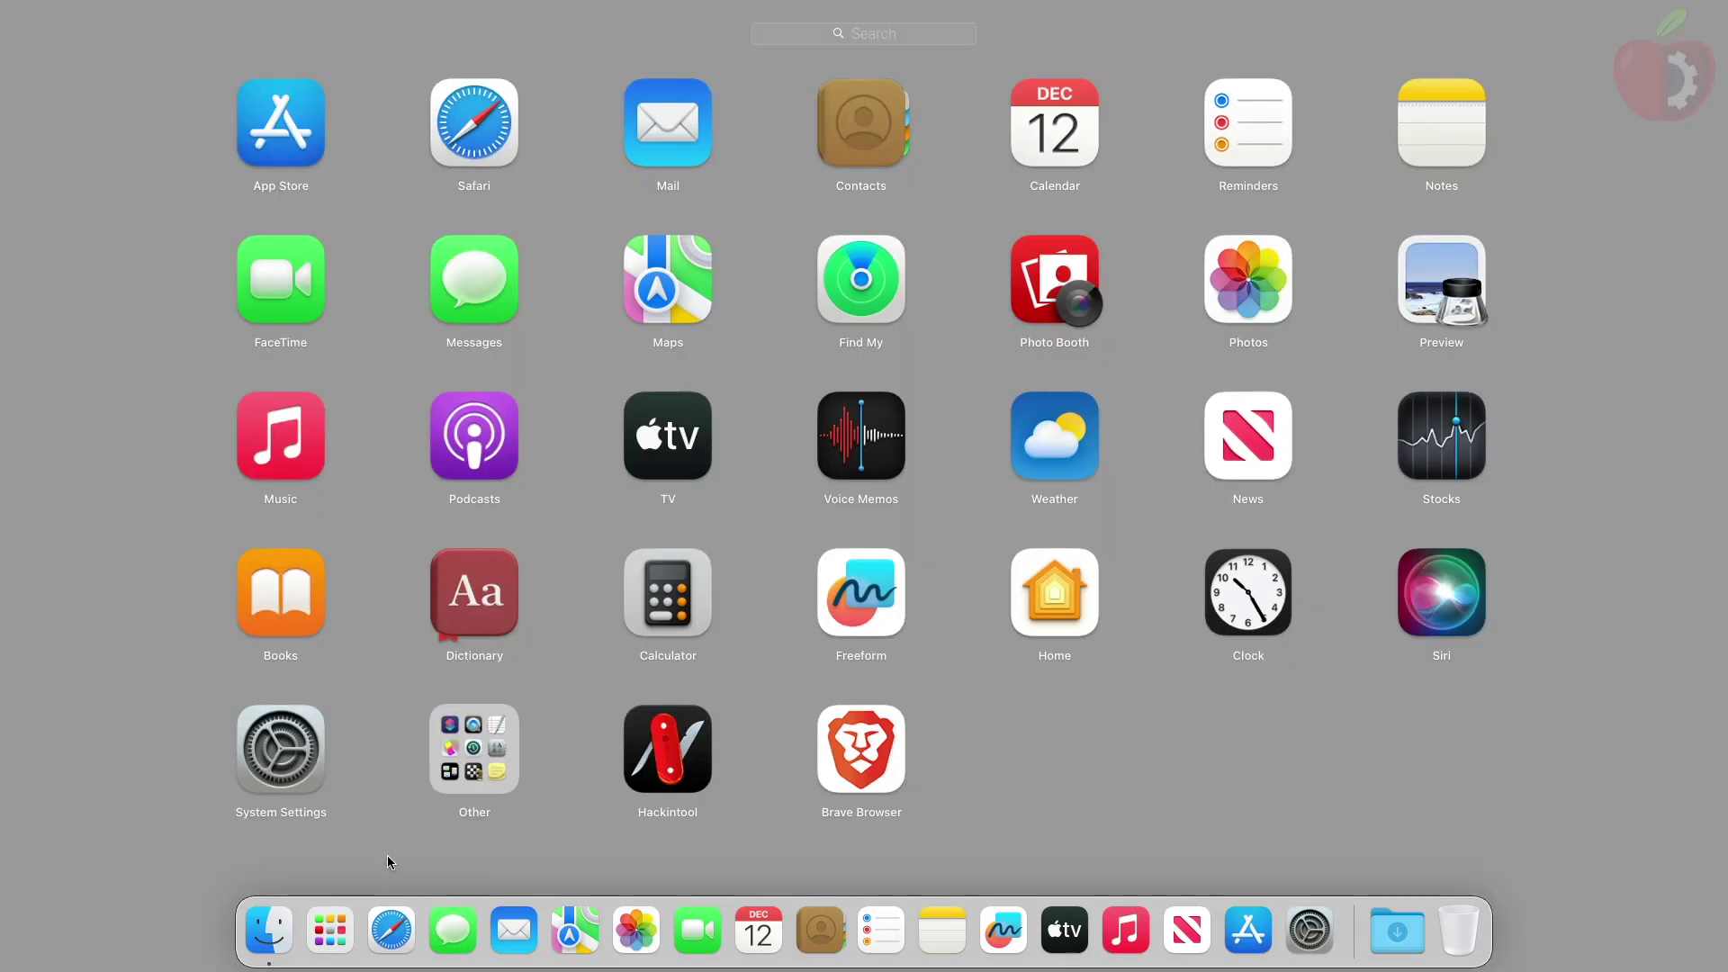
{"action": "left_click", "coordinate": [651, 744]}
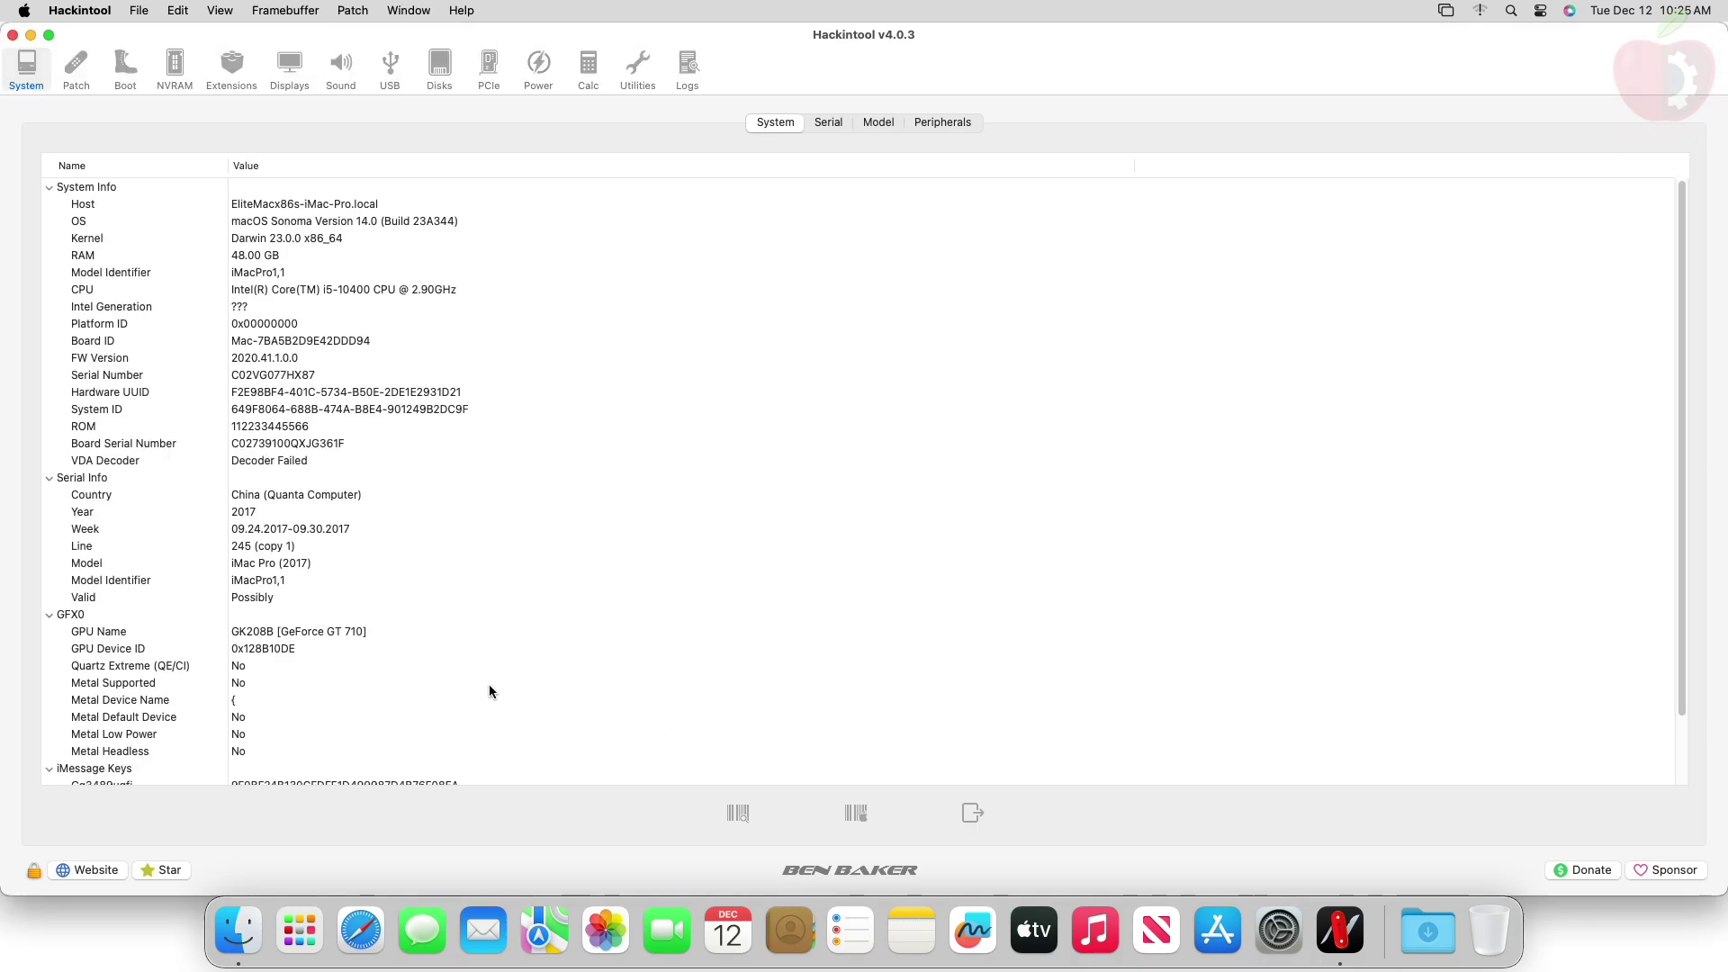
{"action": "left_click", "coordinate": [366, 631]}
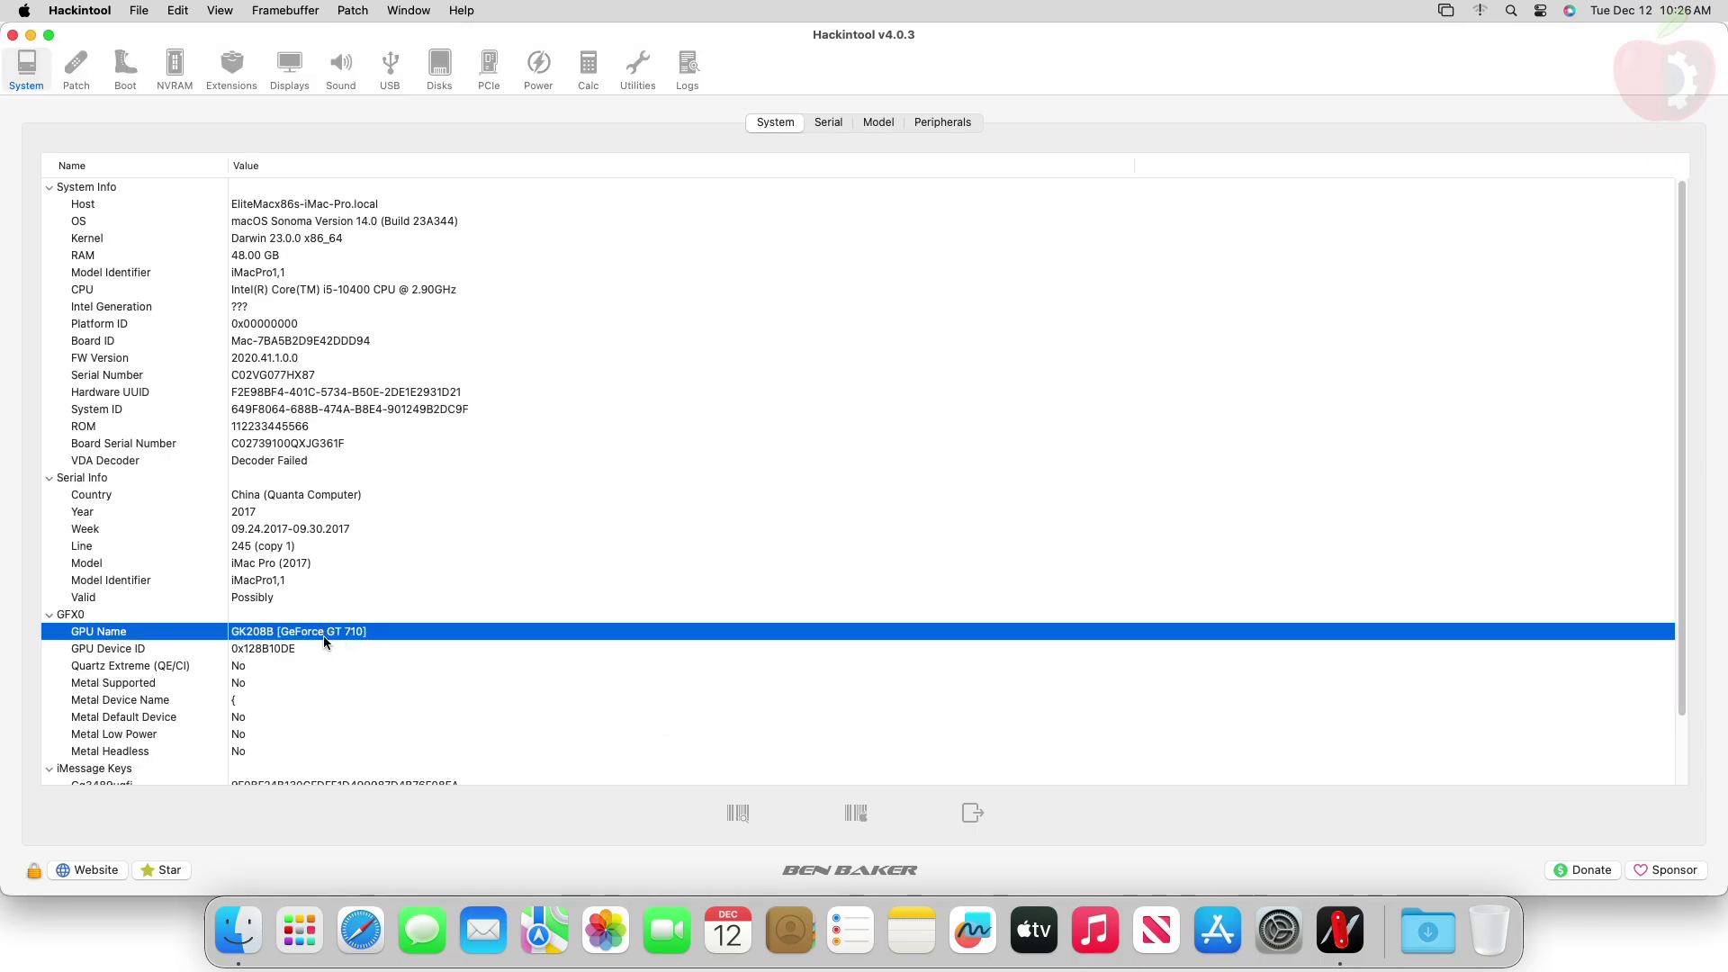
{"action": "left_click", "coordinate": [270, 666]}
- Quit Hackintool and check About This Mac, confirming macOS Sonoma 14.0
{"action": "key", "text": "super+q"}
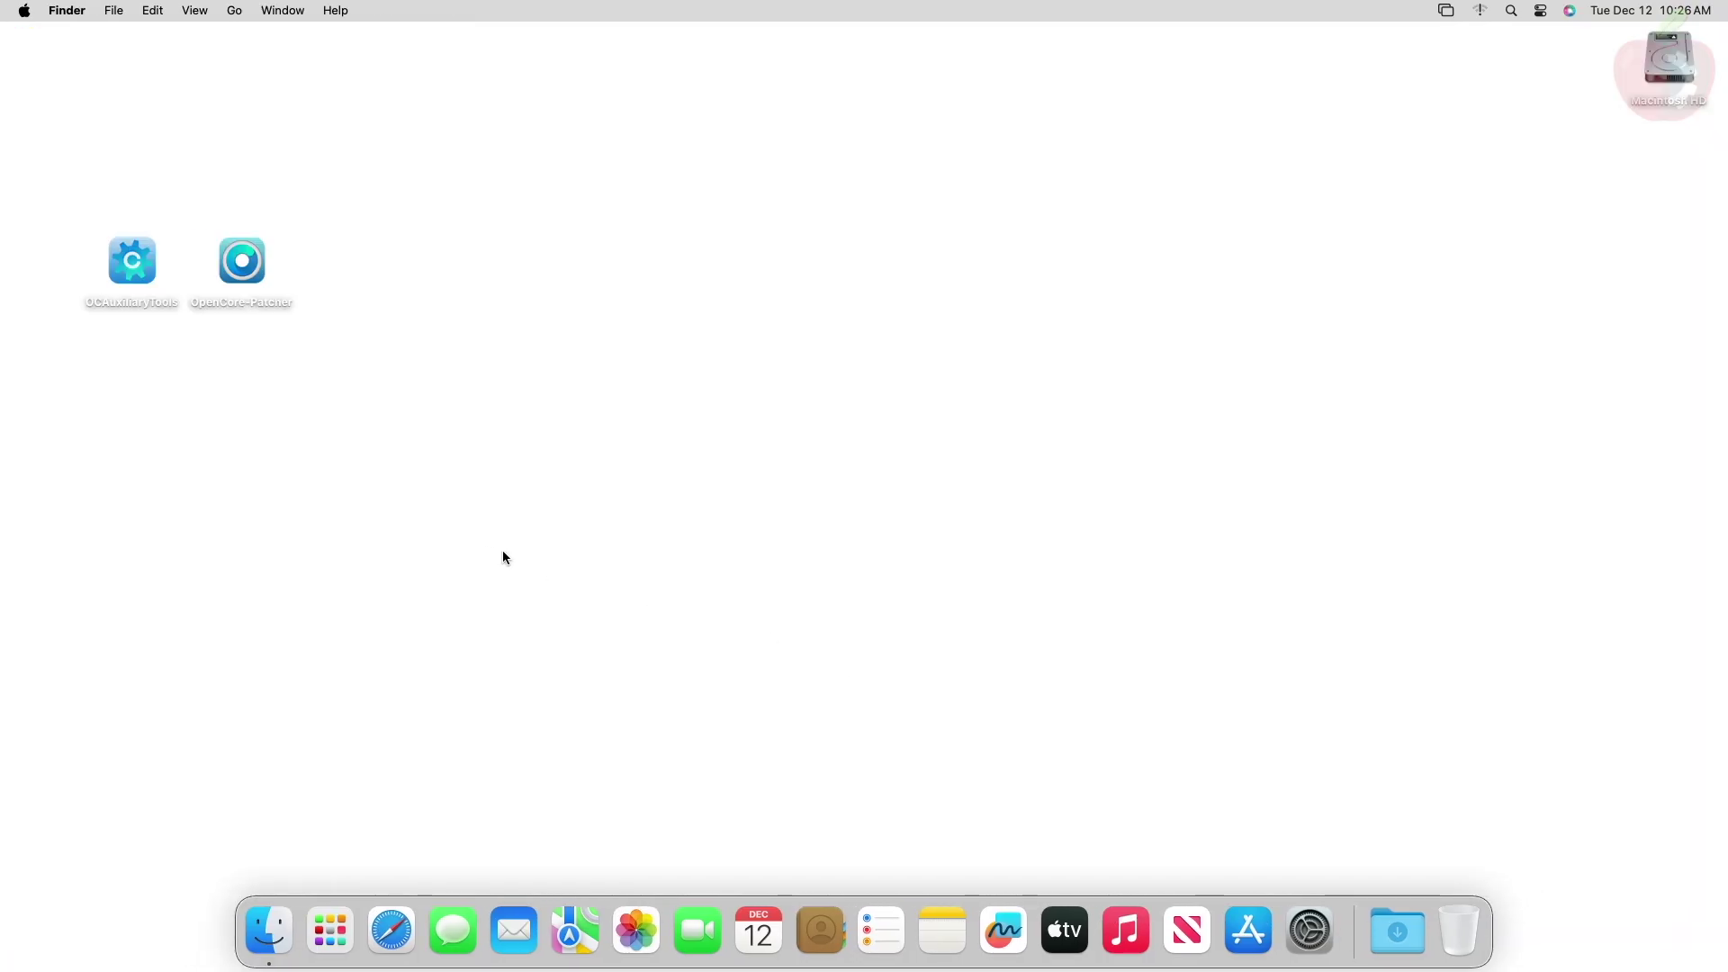
{"action": "left_click", "coordinate": [22, 9]}
{"action": "left_click", "coordinate": [54, 36]}
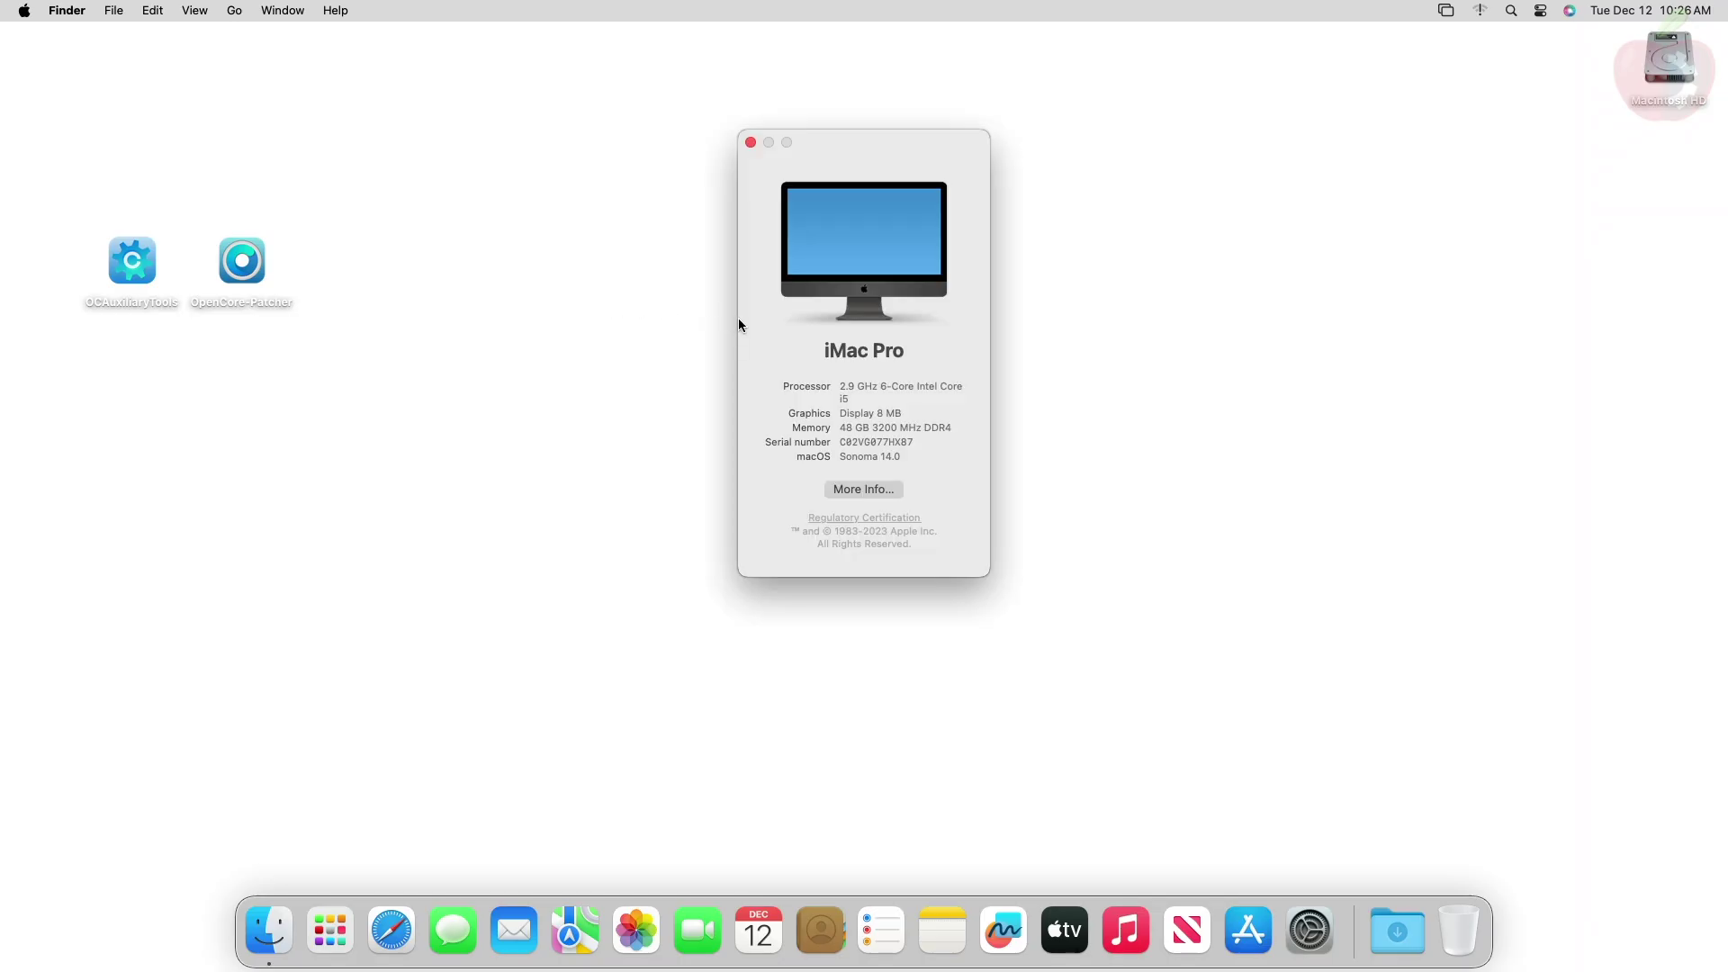
{"action": "left_click", "coordinate": [751, 143]}
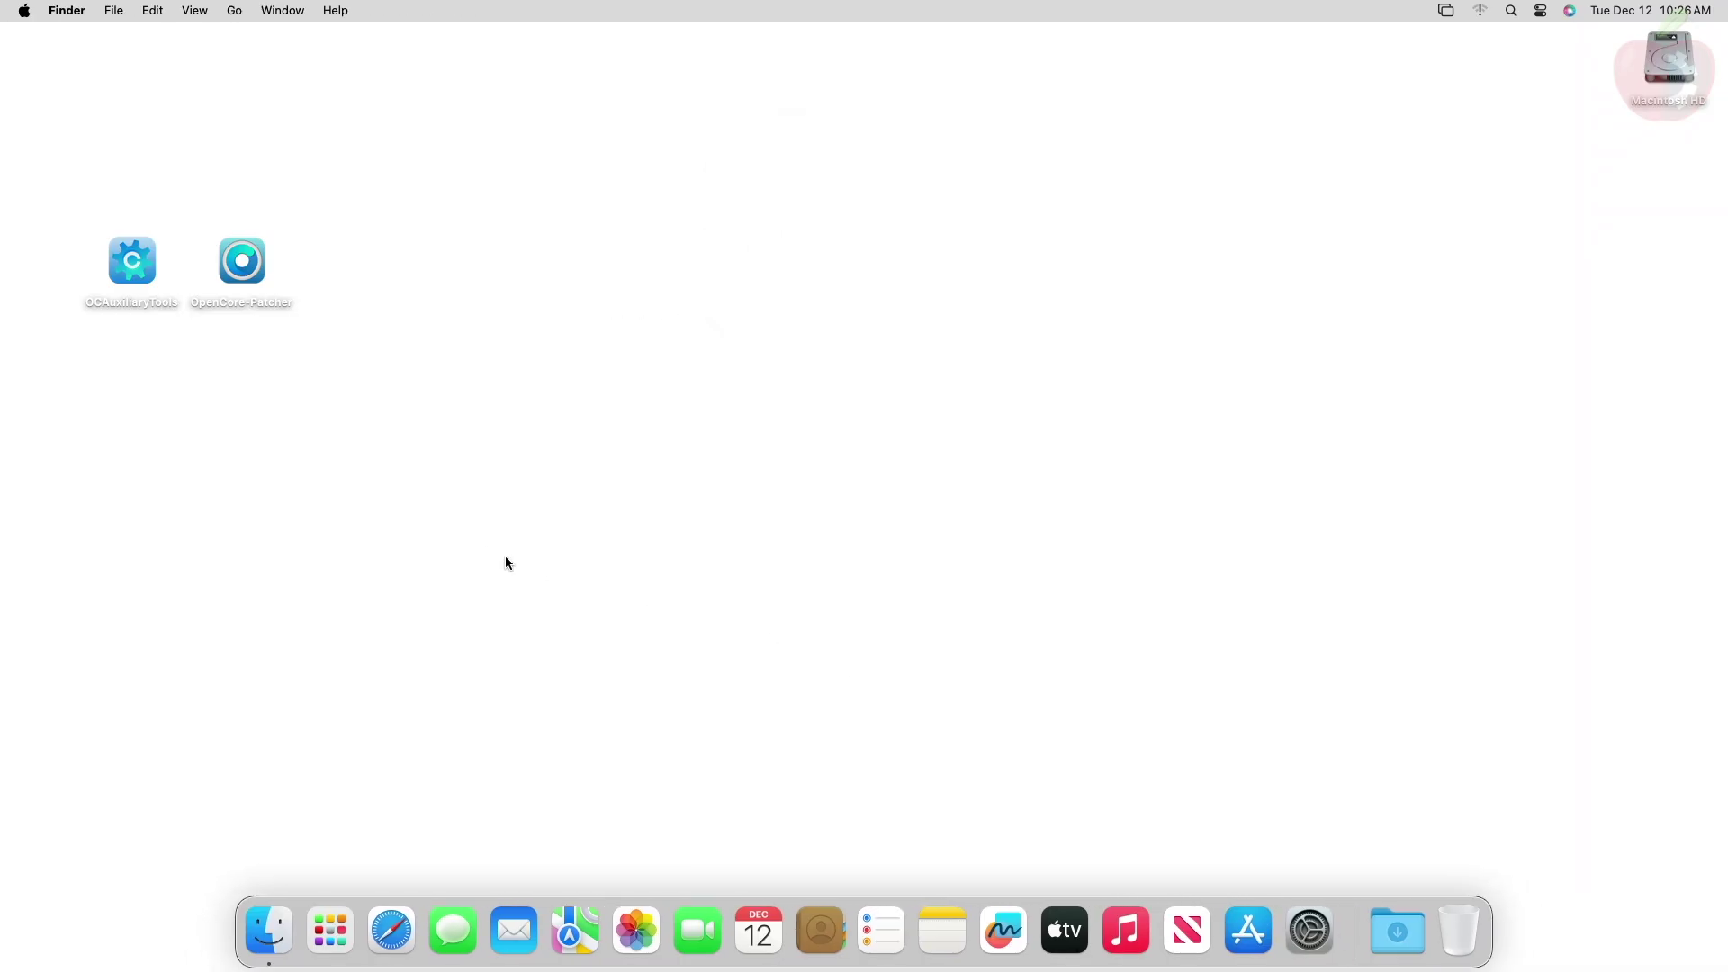
- Launch OCAuxiliaryTools and mount the boot disk's EFI partition with the admin password
{"action": "right_click", "coordinate": [140, 278]}
{"action": "left_click", "coordinate": [179, 271]}
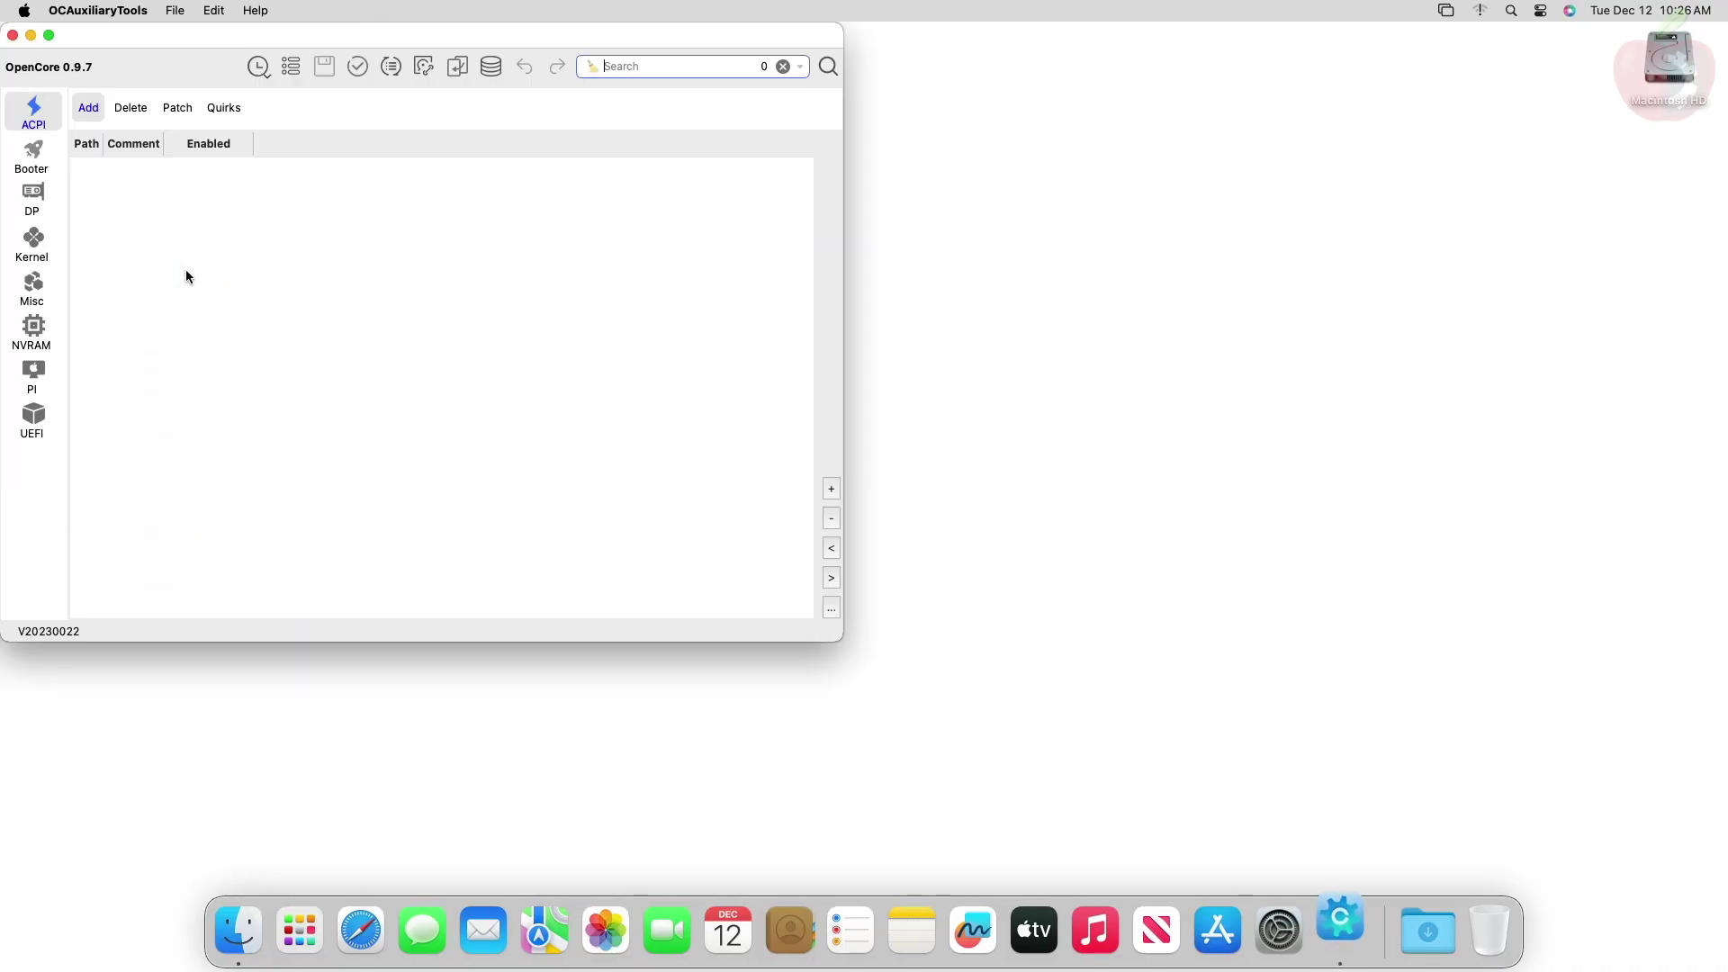
{"action": "left_click", "coordinate": [212, 10]}
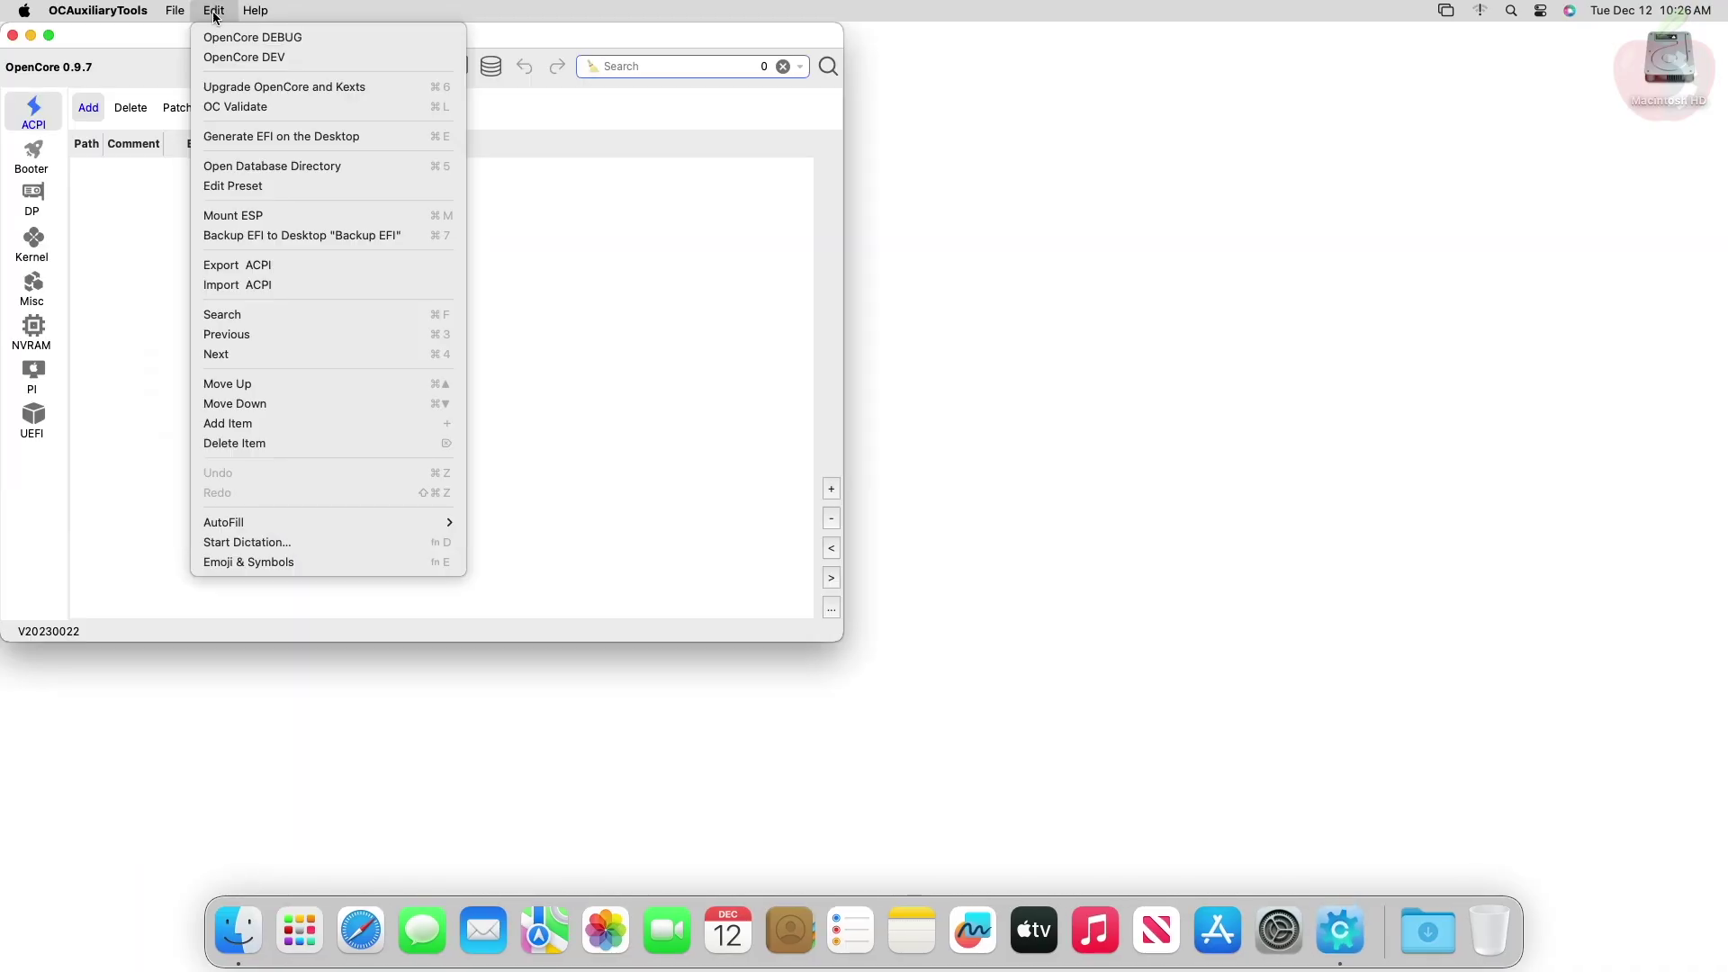
{"action": "left_click", "coordinate": [271, 214]}
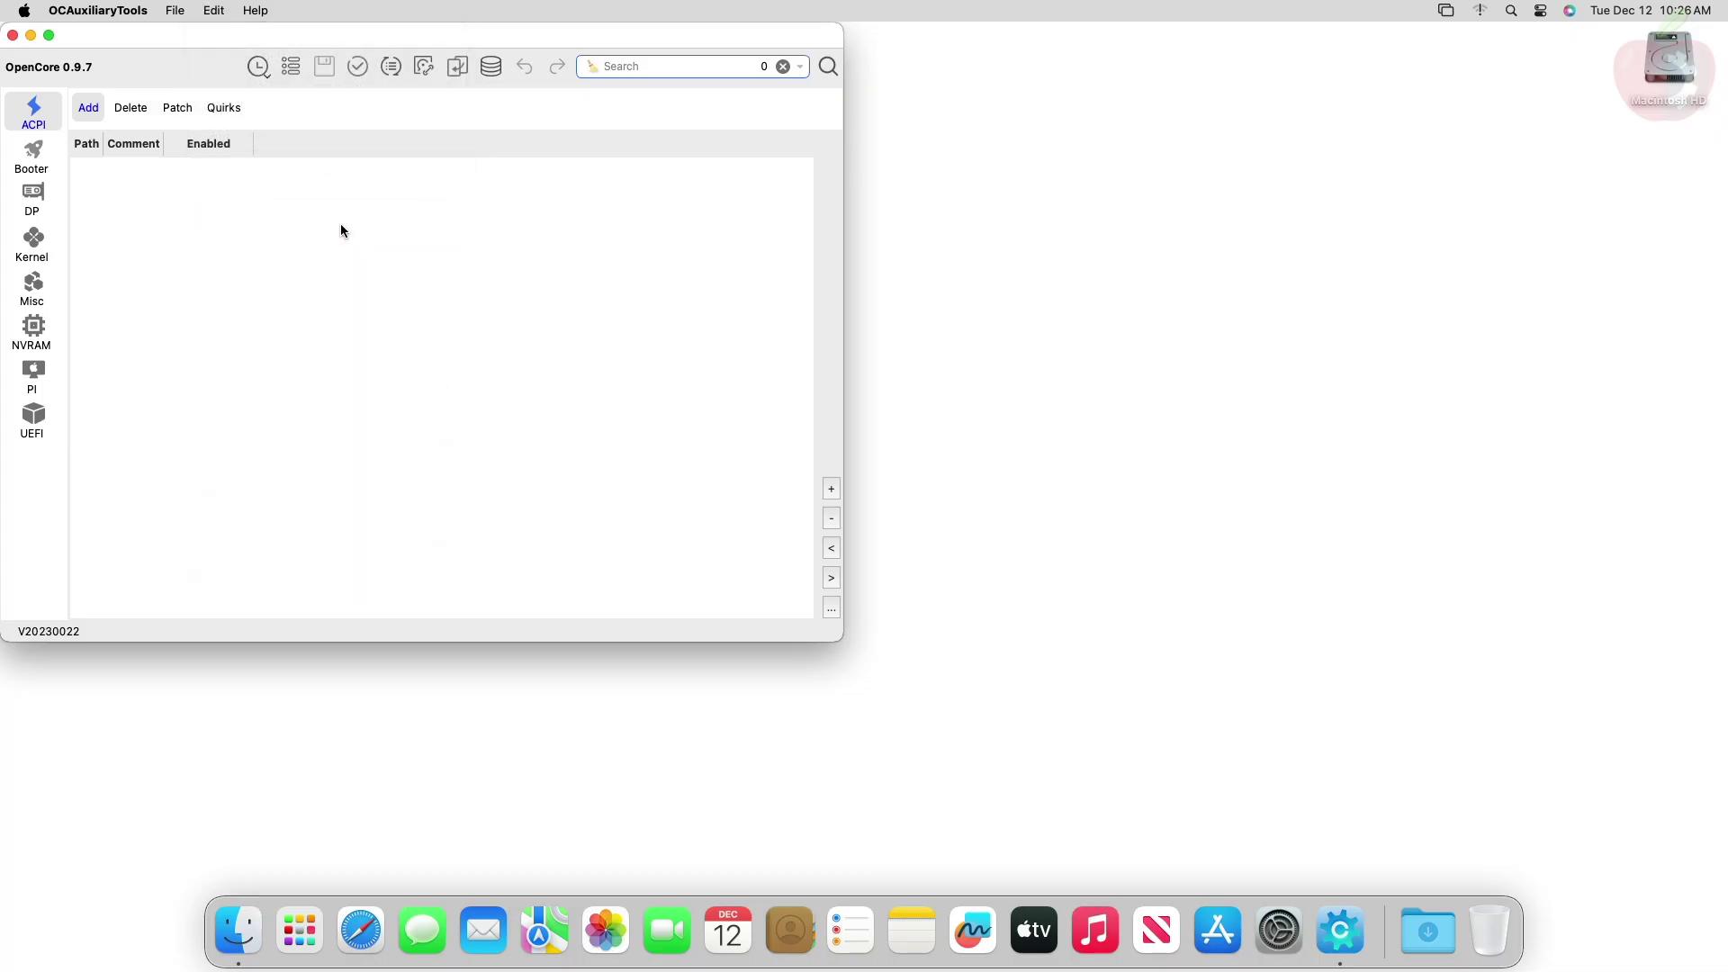
{"action": "left_click", "coordinate": [482, 401]}
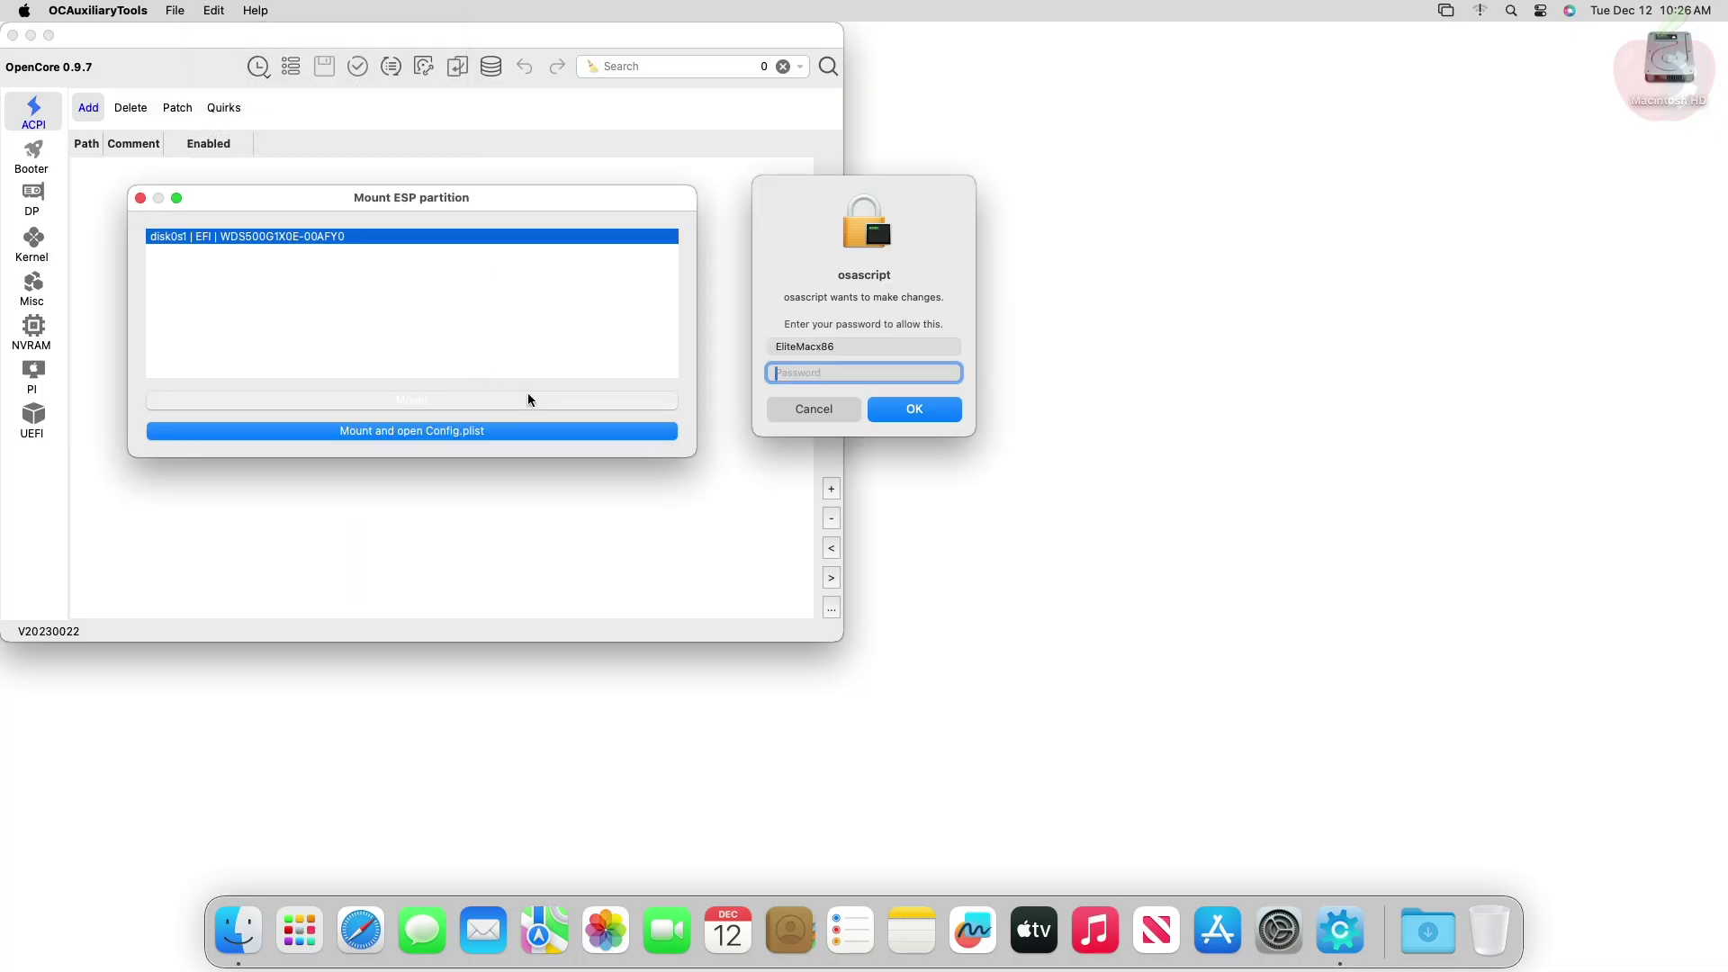
{"action": "type", "text": "****"}
{"action": "key", "text": "Return"}
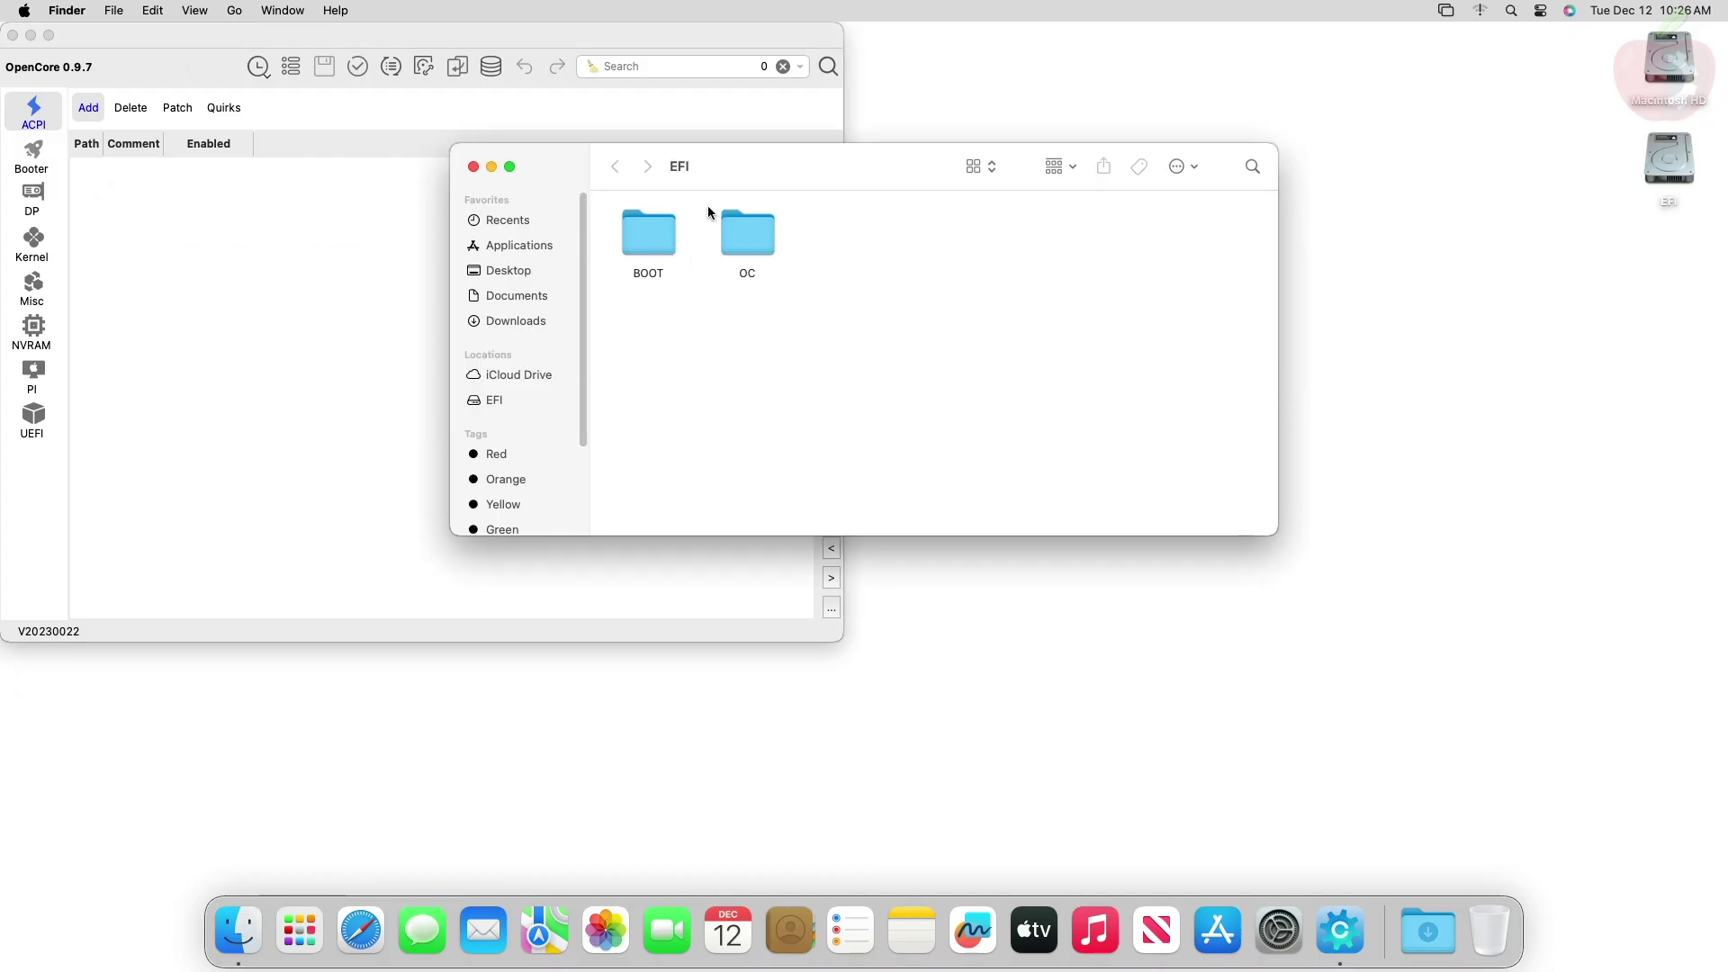
- Browse the EFI's OC > Kexts folder, looking over Lilu, WhateverGreen and the other kexts
{"action": "double_click", "coordinate": [751, 231]}
{"action": "left_click", "coordinate": [923, 241]}
{"action": "double_click", "coordinate": [924, 242]}
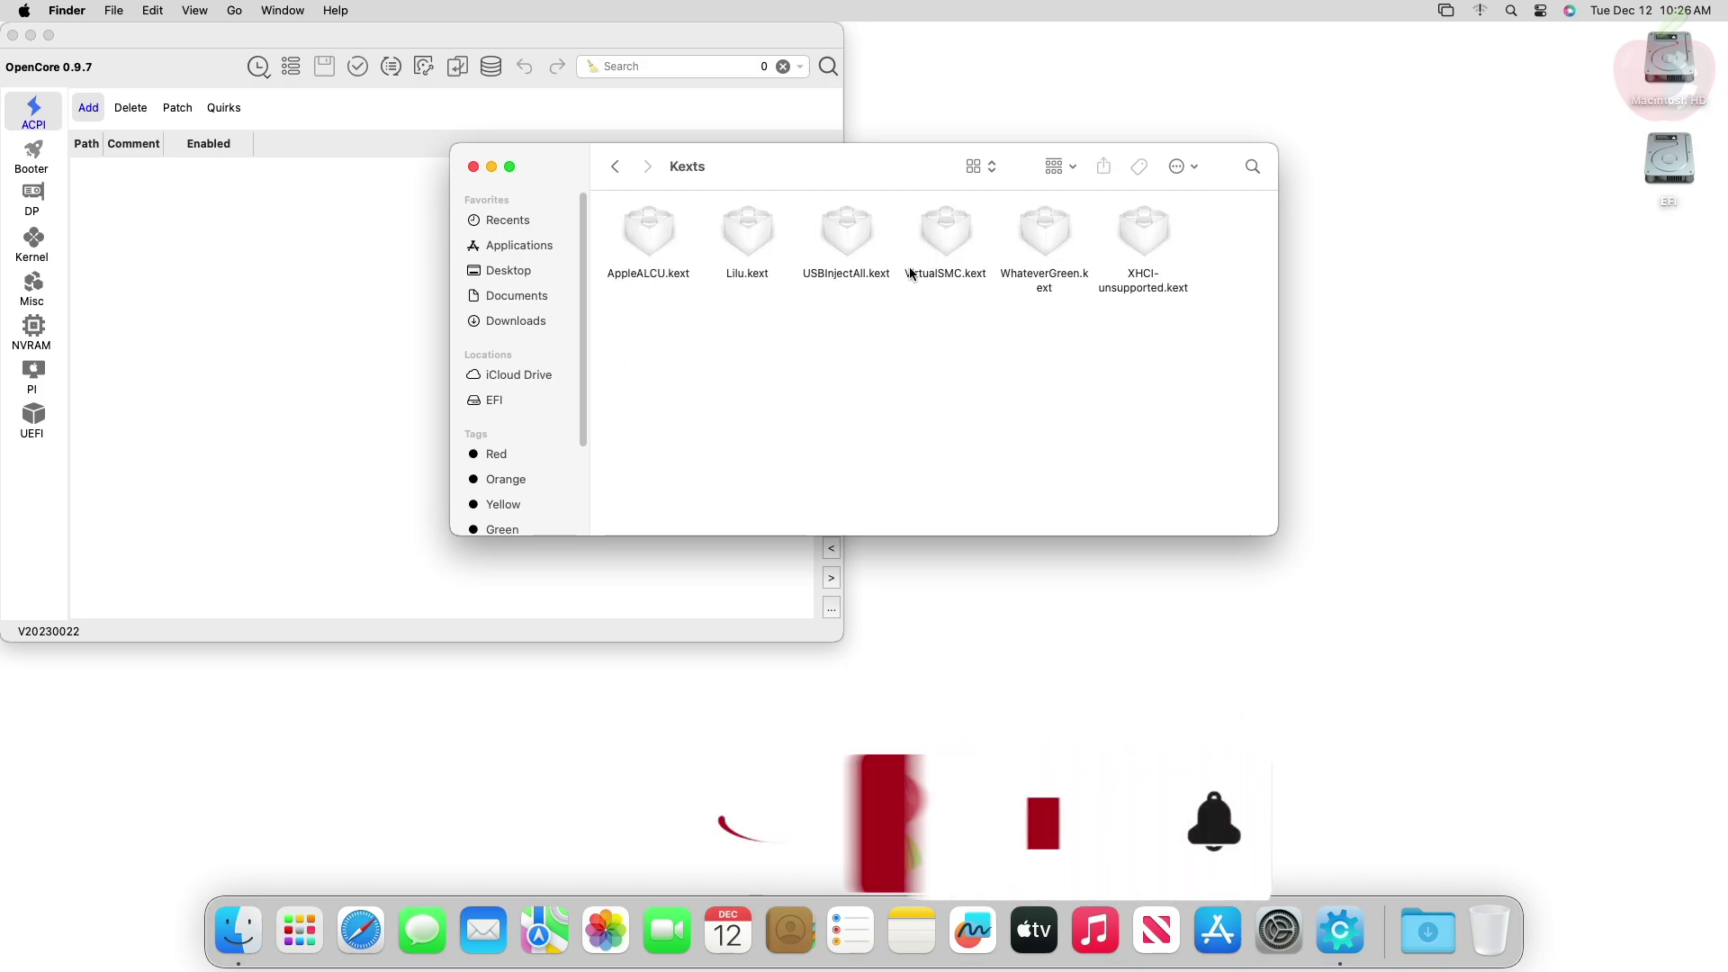
{"action": "left_click", "coordinate": [753, 247]}
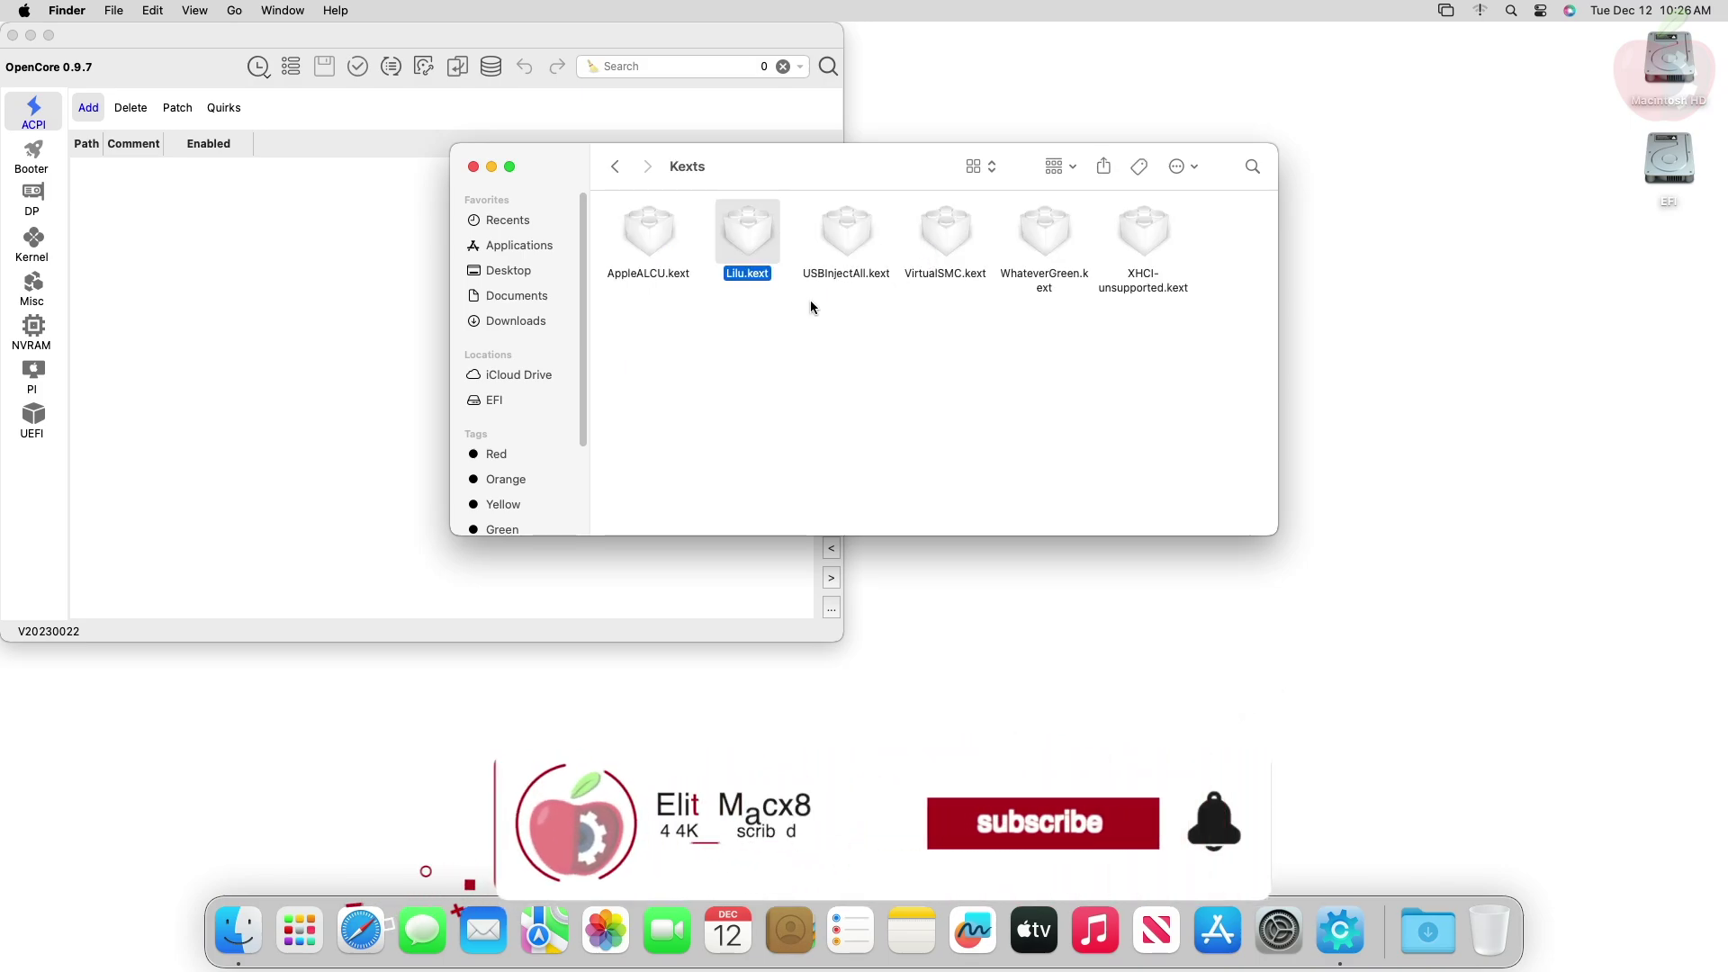
{"action": "left_click", "coordinate": [1043, 236]}
{"action": "left_click", "coordinate": [978, 354]}
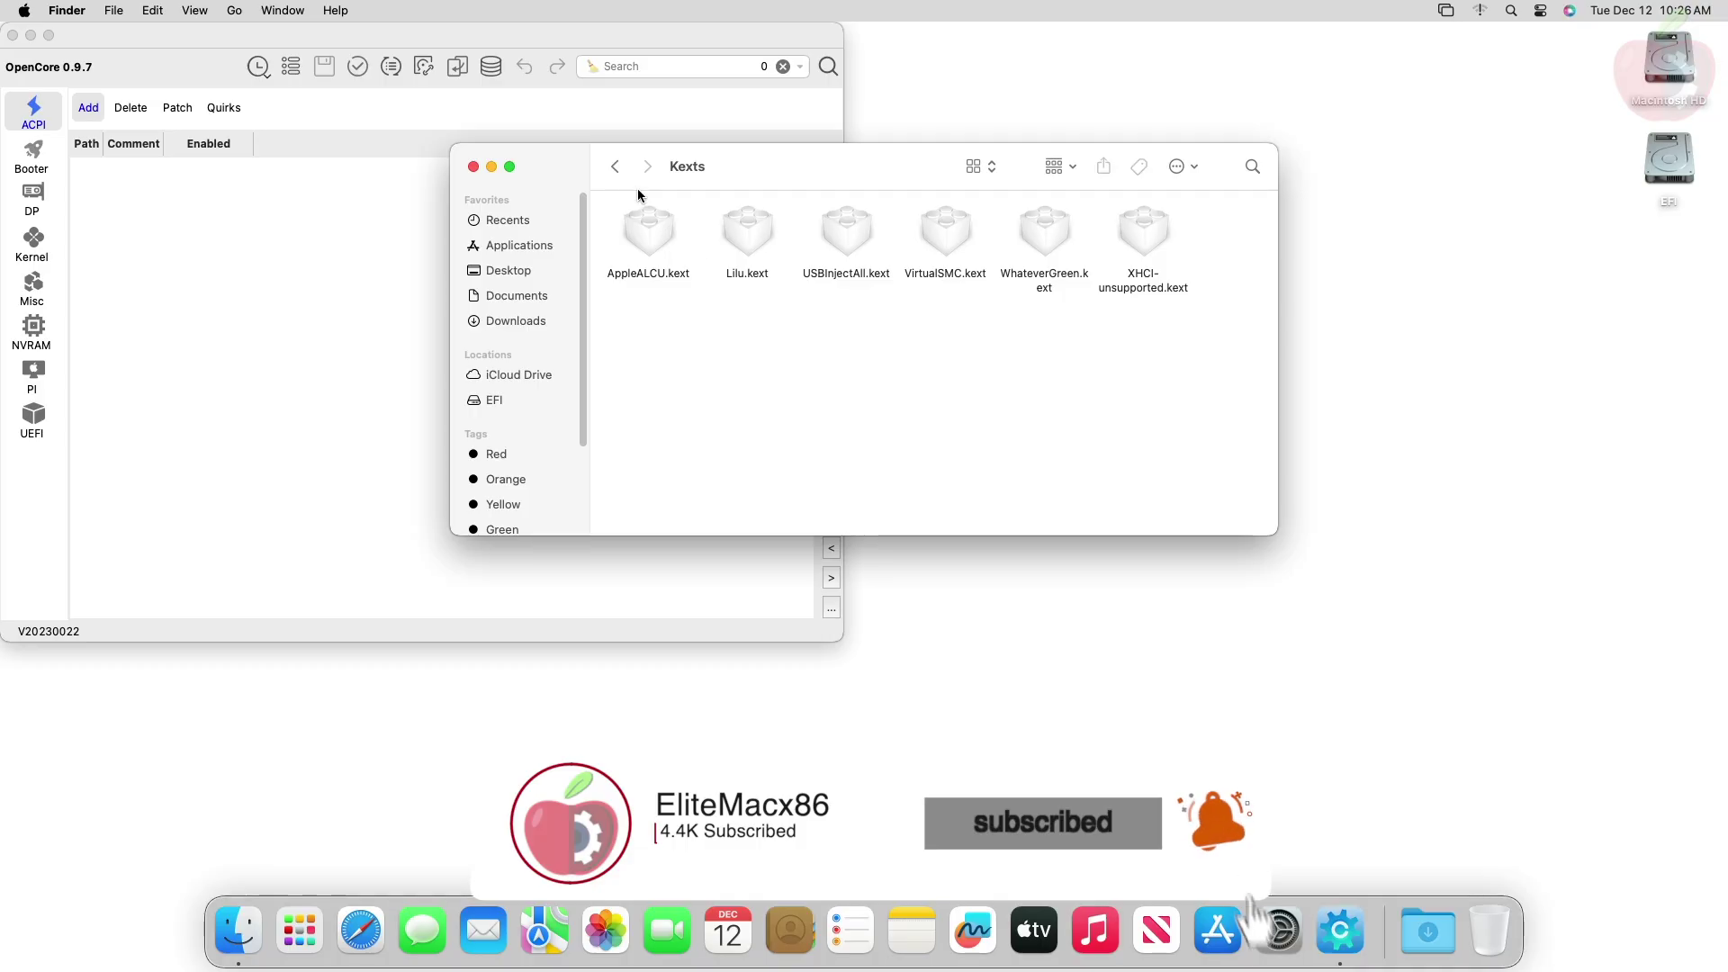
- Return to the OC folder and bring up the Open With options for config.plist
{"action": "left_click", "coordinate": [614, 165]}
{"action": "left_click", "coordinate": [742, 237]}
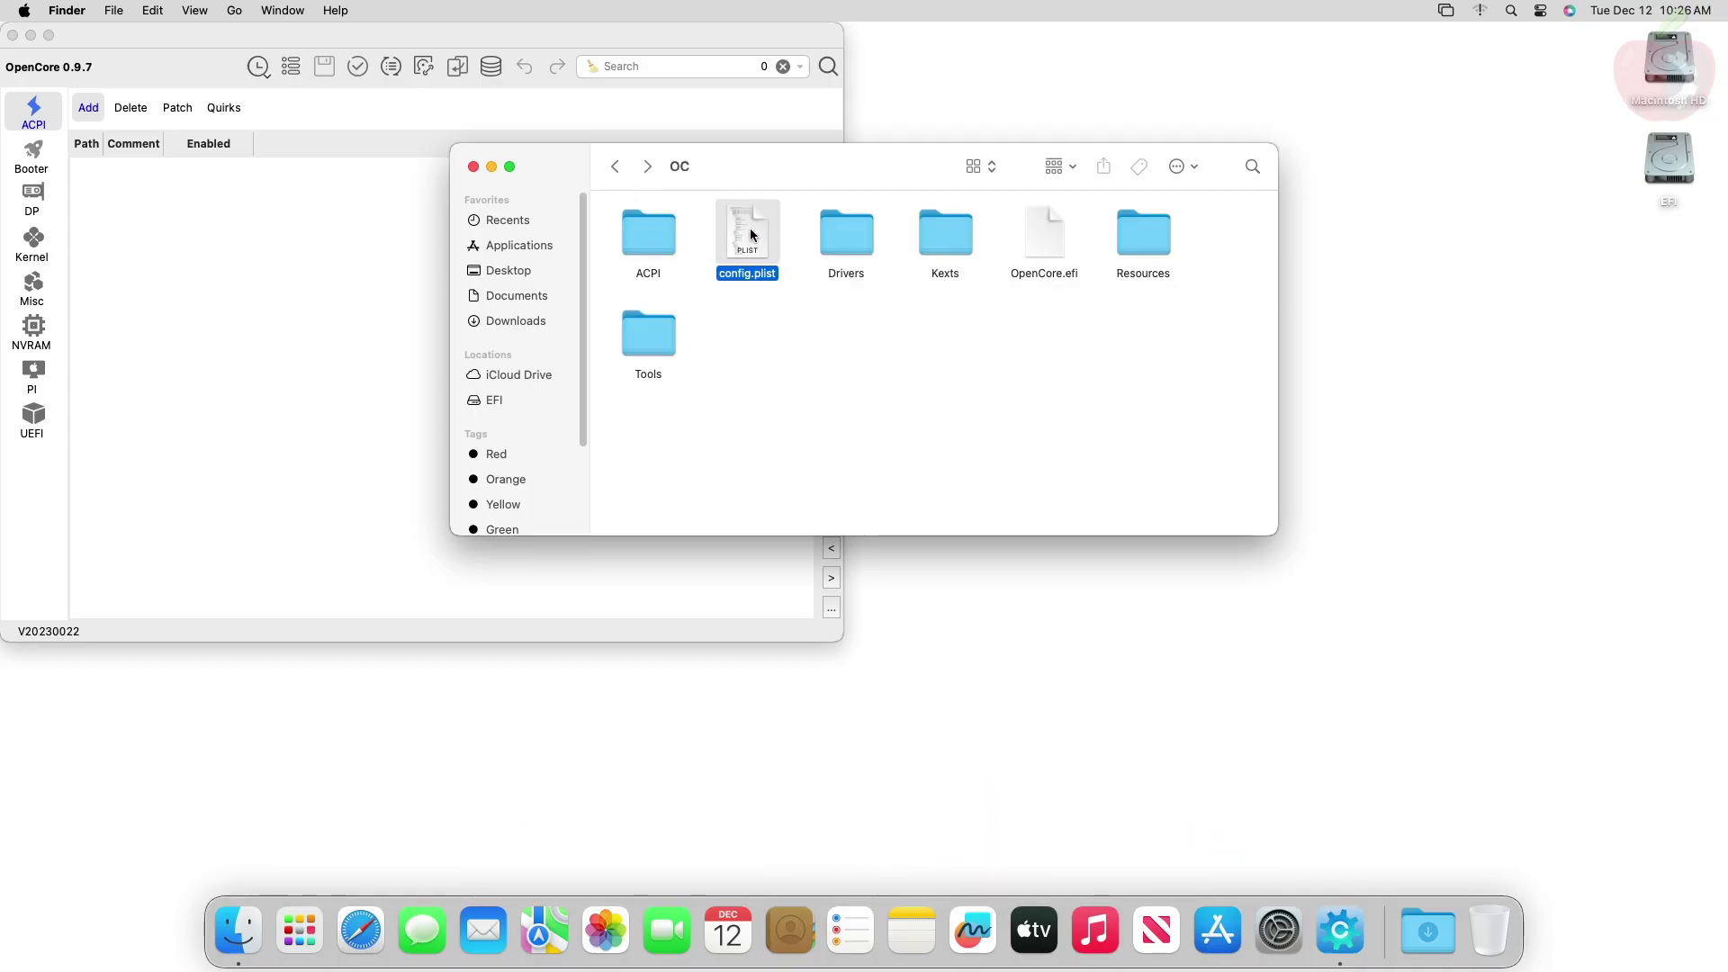
{"action": "right_click", "coordinate": [749, 230]}
- Load config.plist in OCAuxiliaryTools and review its Kernel kexts, including WhateverGreen and Lilu
{"action": "left_click", "coordinate": [955, 261]}
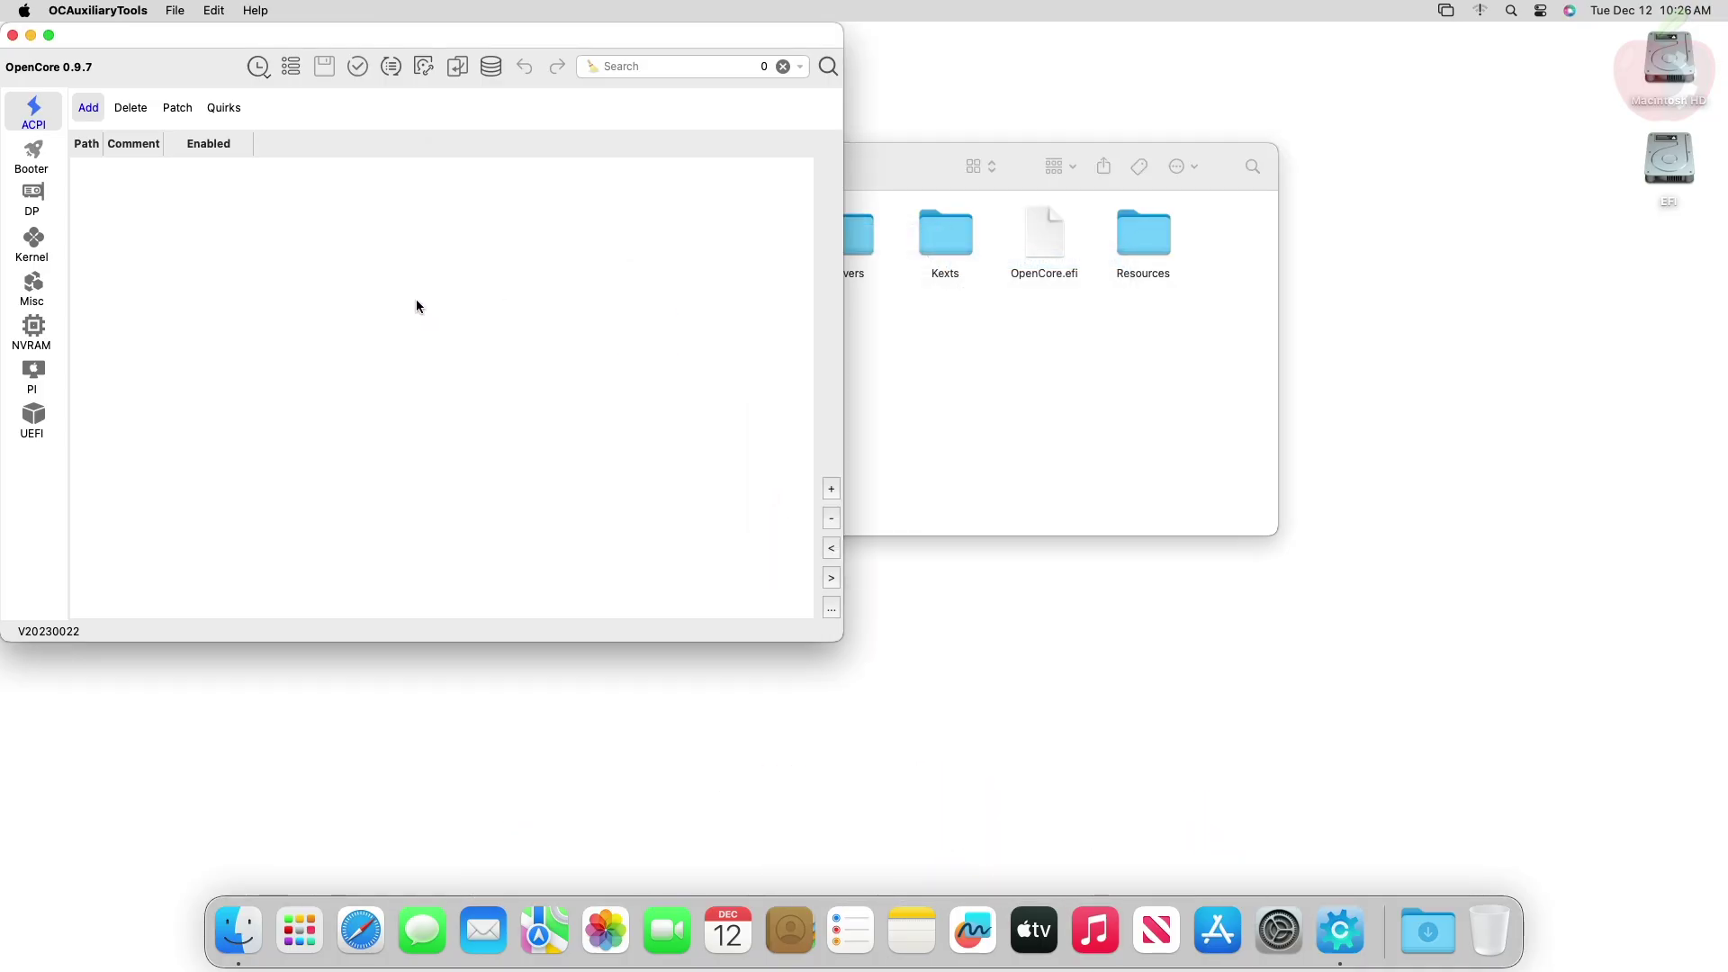
{"action": "left_click", "coordinate": [34, 245]}
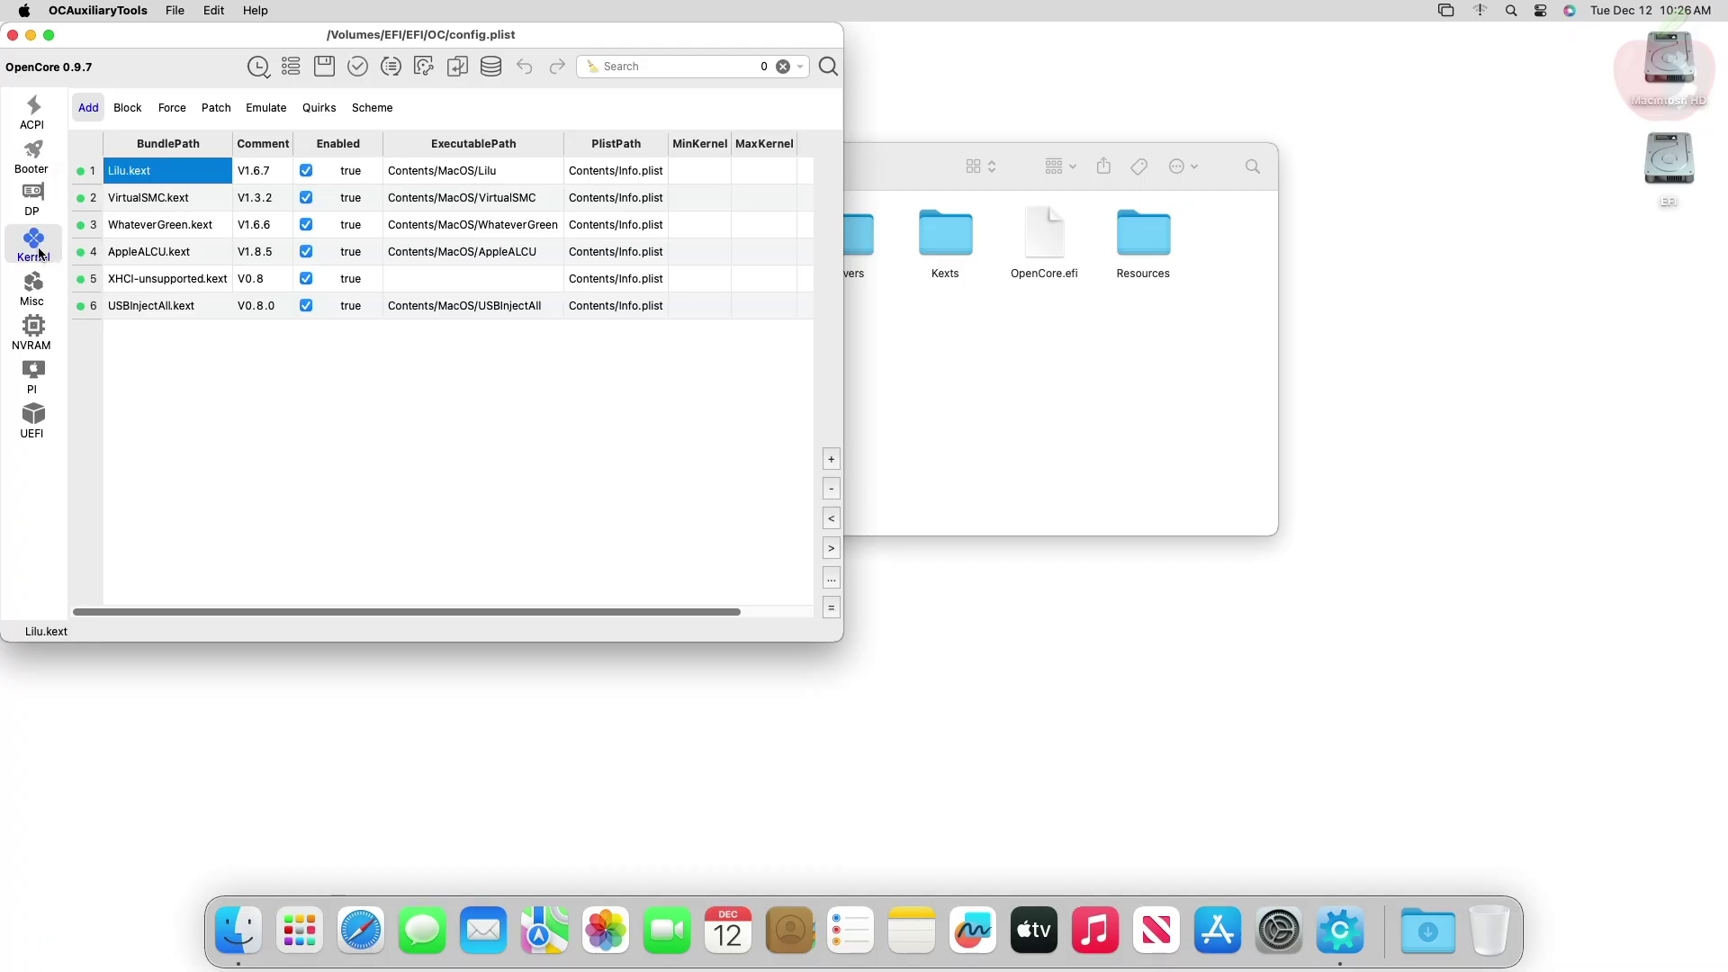
{"action": "left_click", "coordinate": [151, 225]}
{"action": "left_click", "coordinate": [162, 168]}
- Set SecureBootModel under Misc > Security to Disabled
{"action": "left_click", "coordinate": [34, 291]}
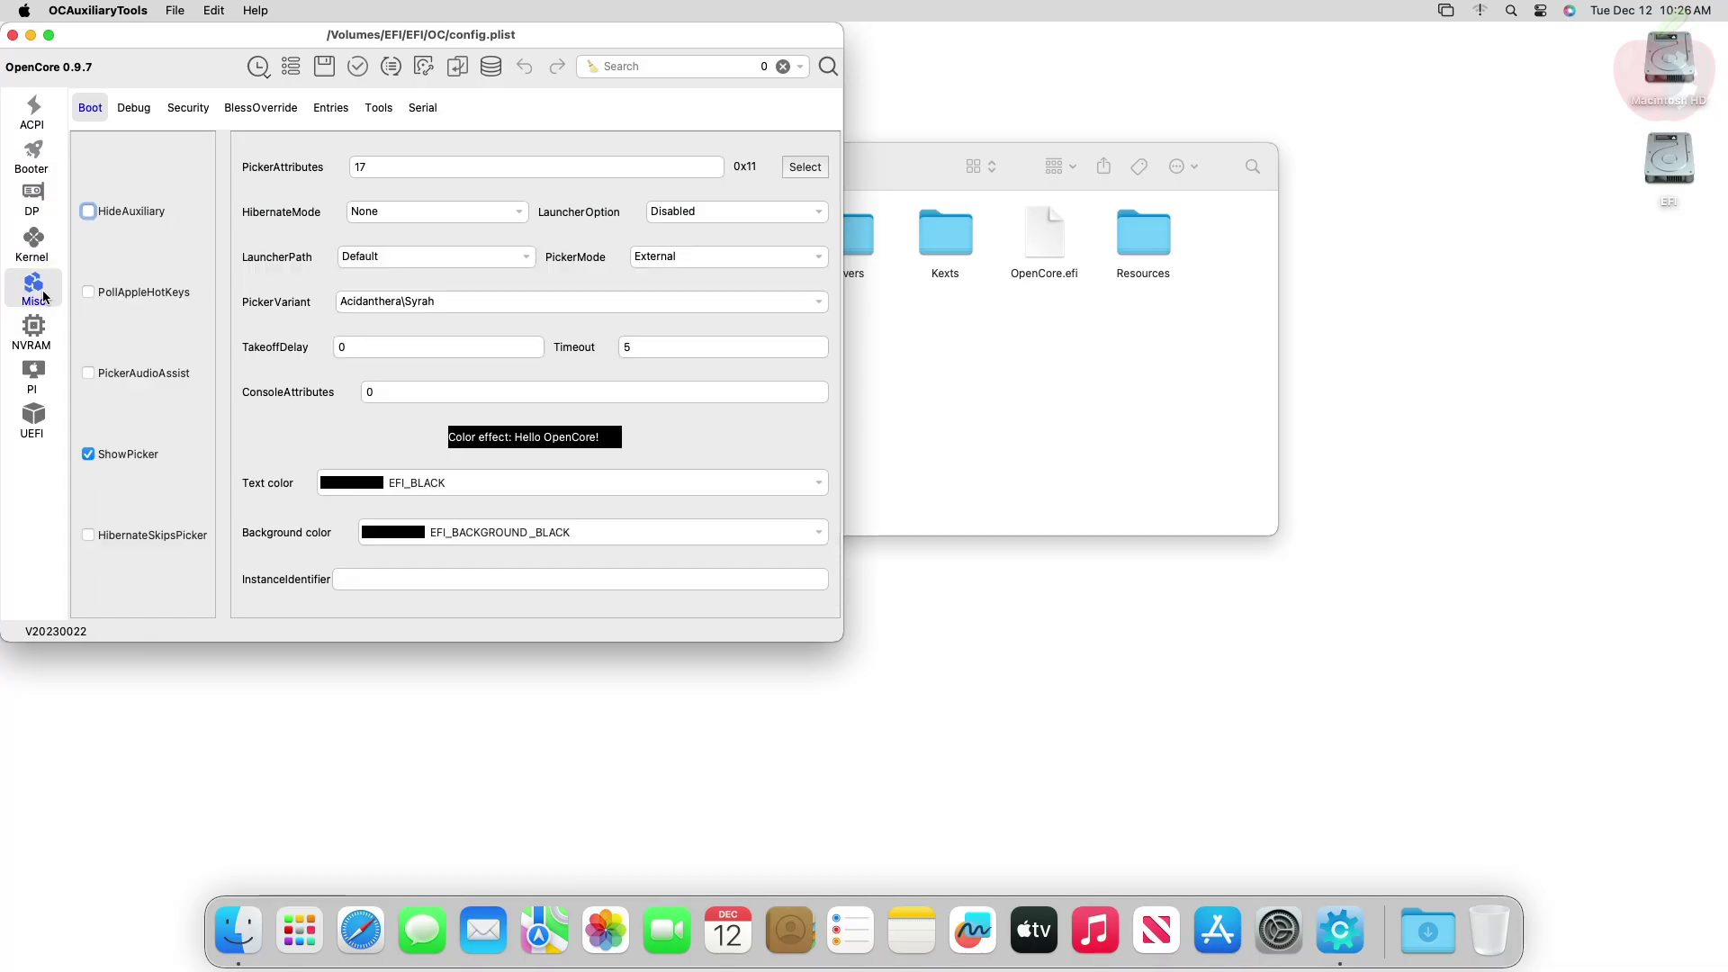
{"action": "left_click", "coordinate": [189, 107]}
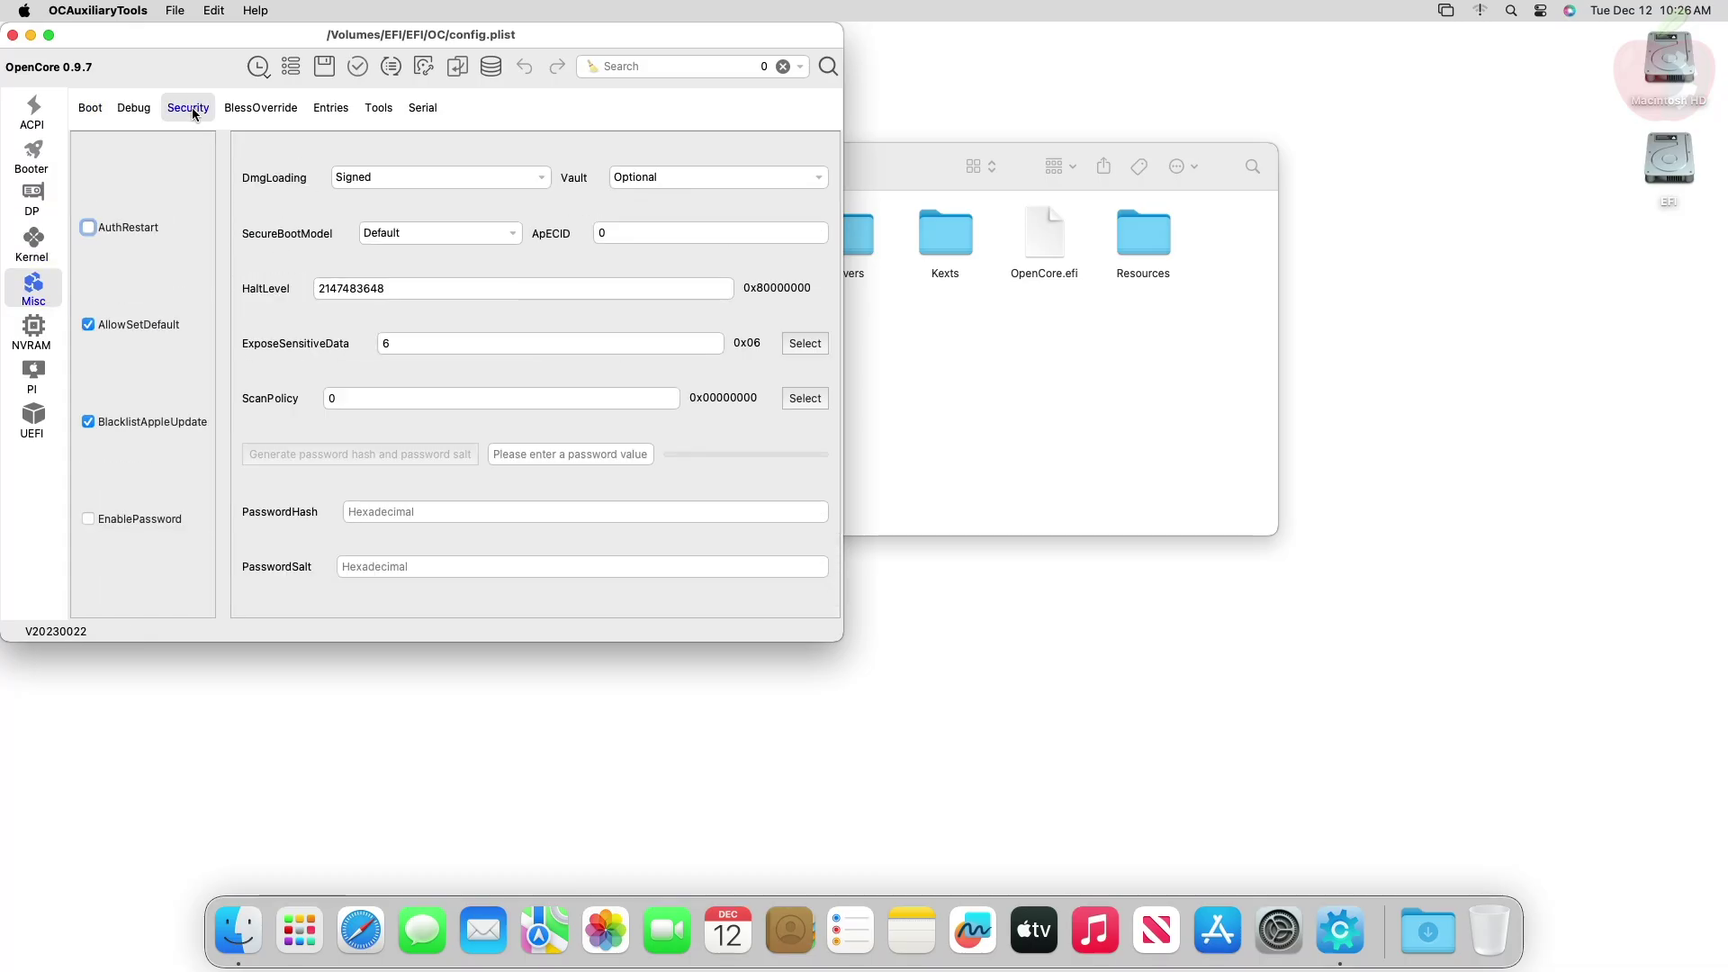
{"action": "left_click", "coordinate": [509, 236]}
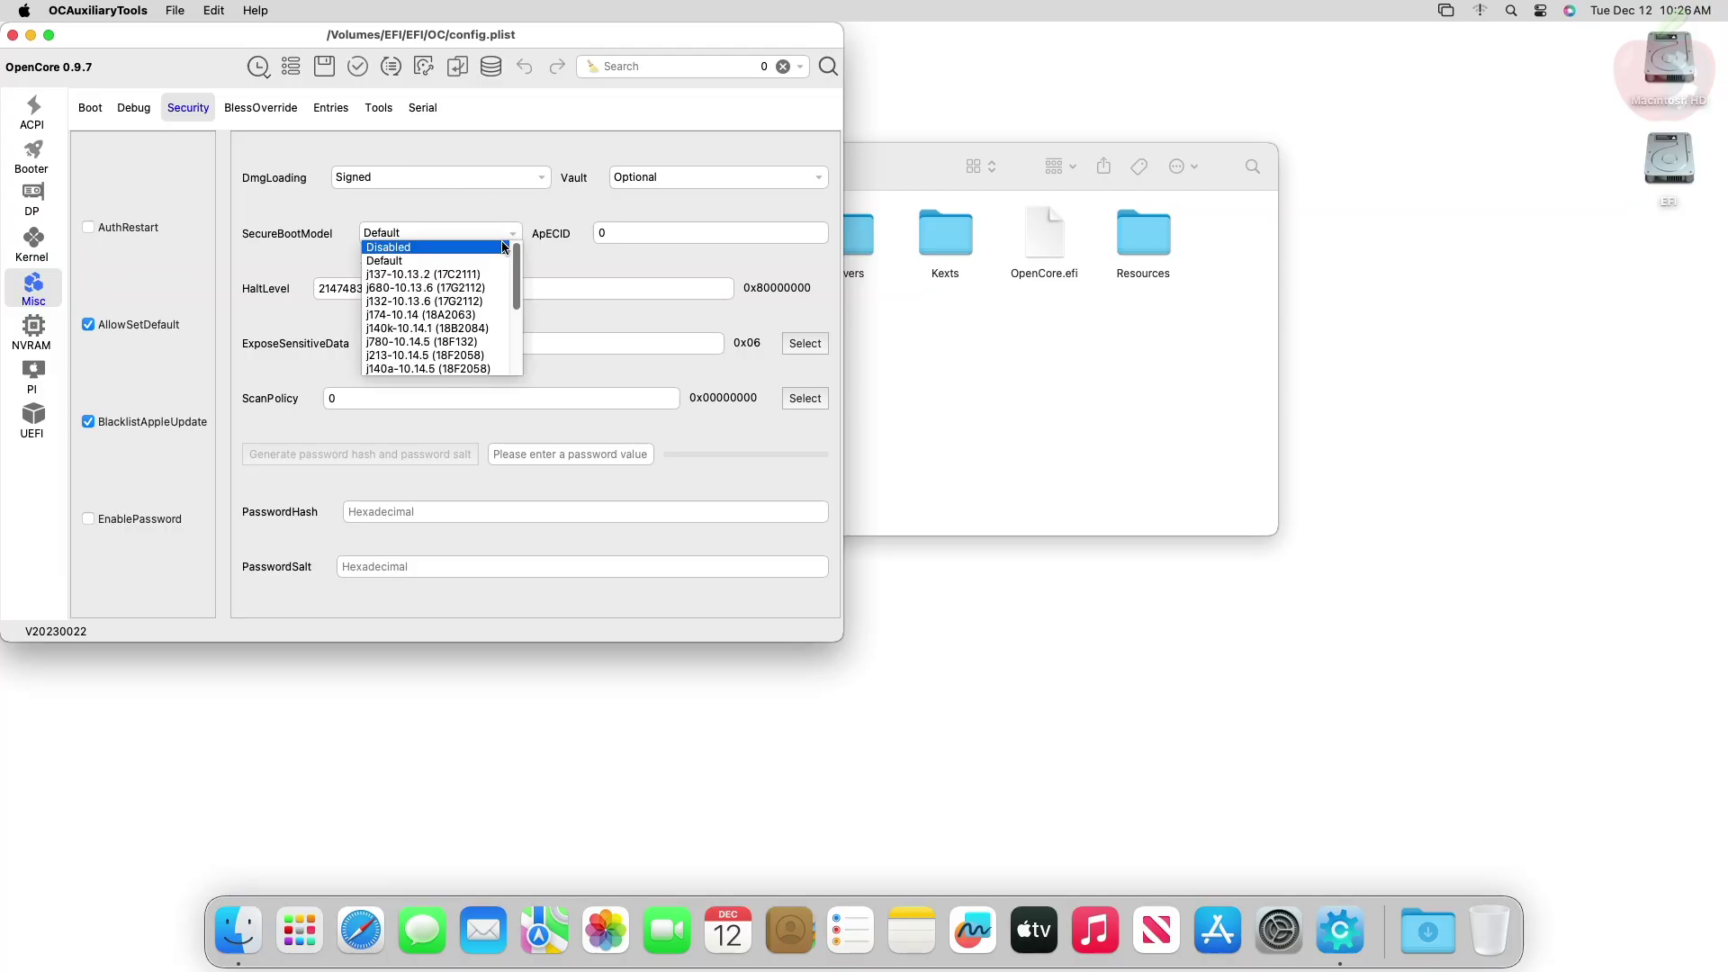
{"action": "left_click", "coordinate": [484, 251]}
- Under NVRAM for UUID 7C436110, set boot-args to -v amfi=0x80 and csr-active-config to 030A0000
{"action": "left_click", "coordinate": [33, 335]}
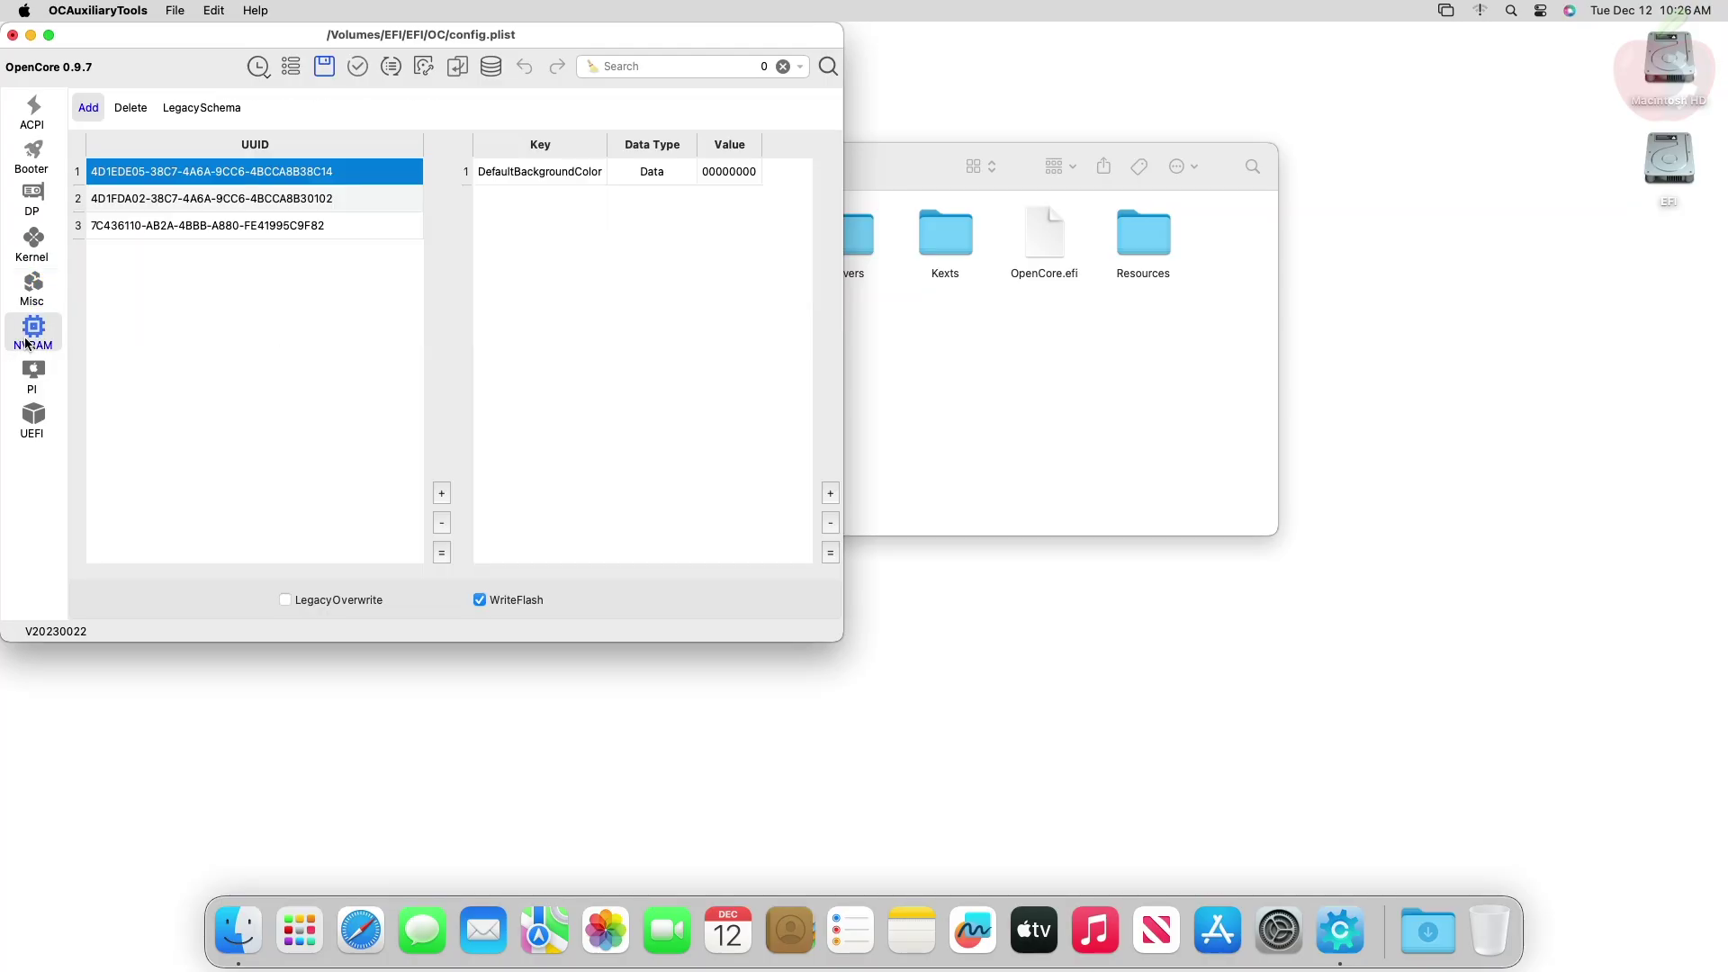
{"action": "left_click", "coordinate": [277, 228]}
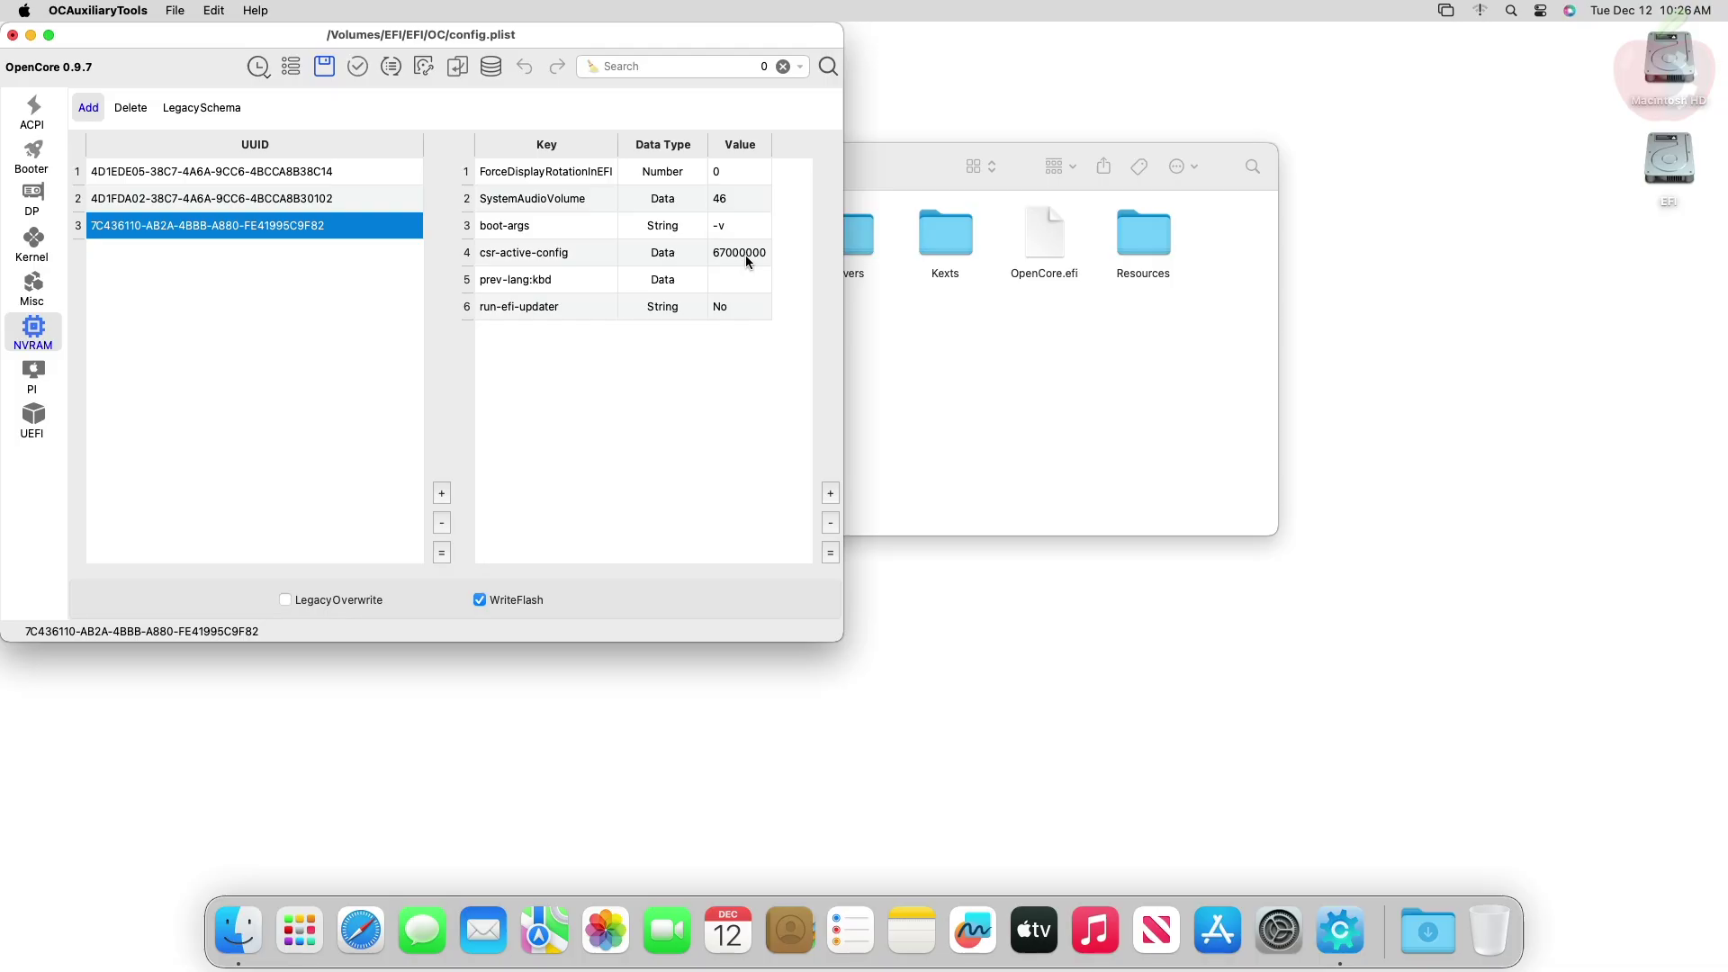
{"action": "double_click", "coordinate": [745, 225]}
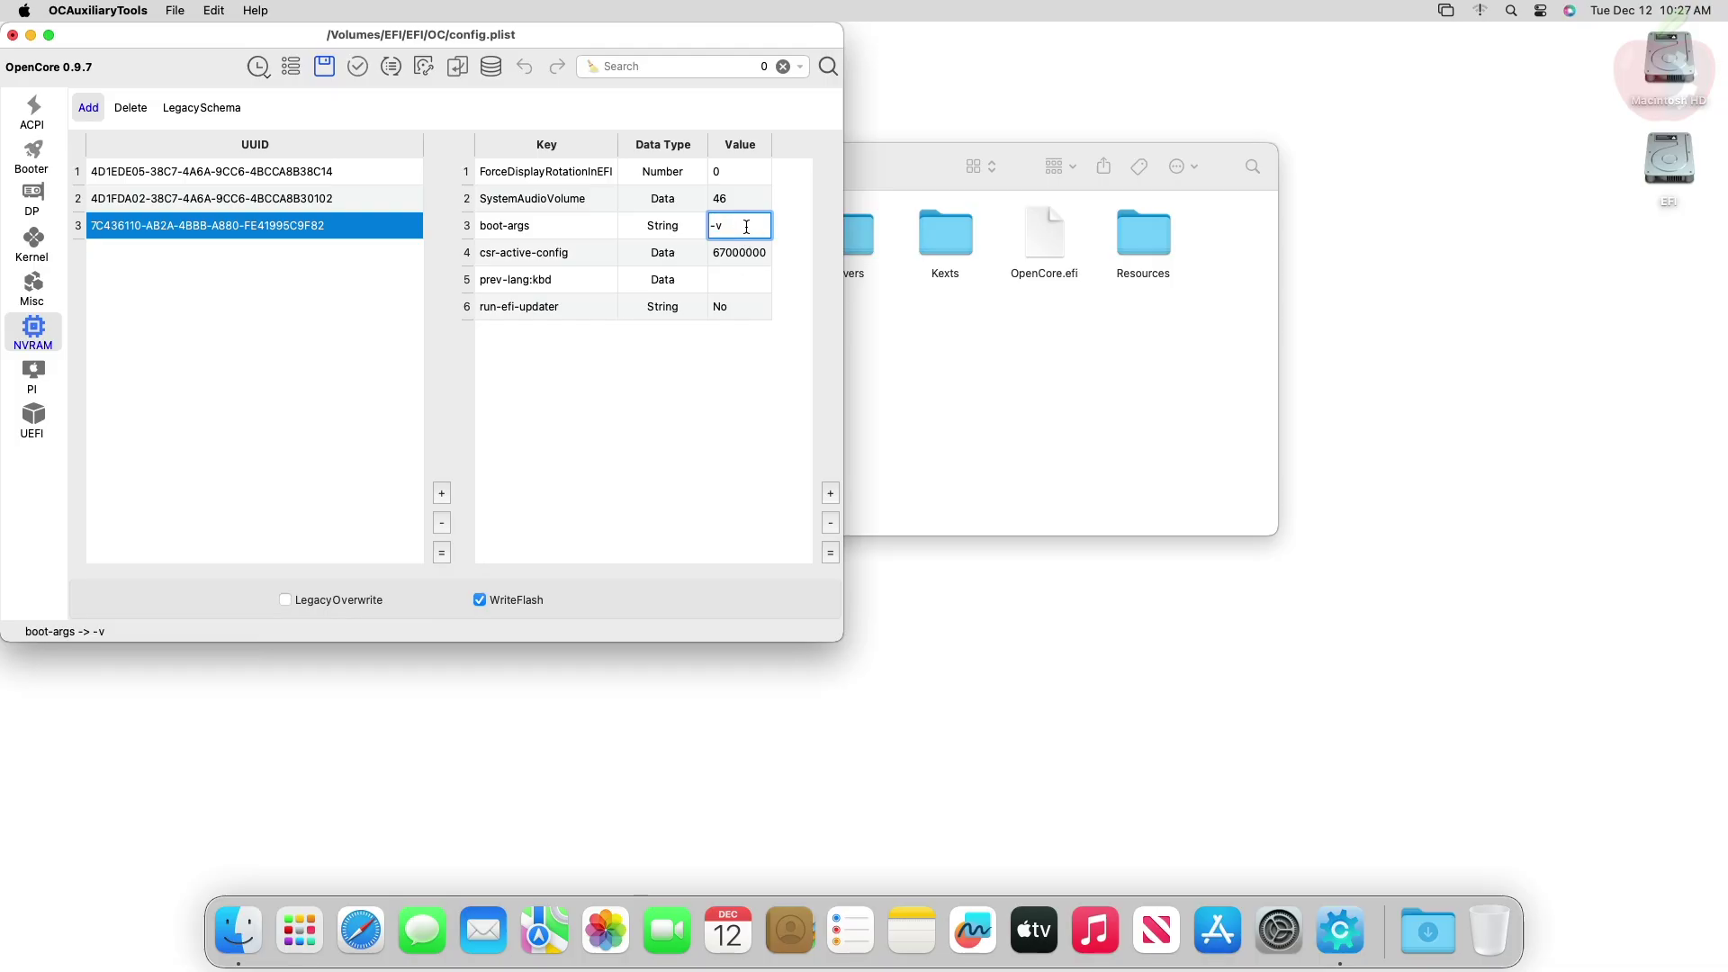
{"action": "type", "text": "a"}
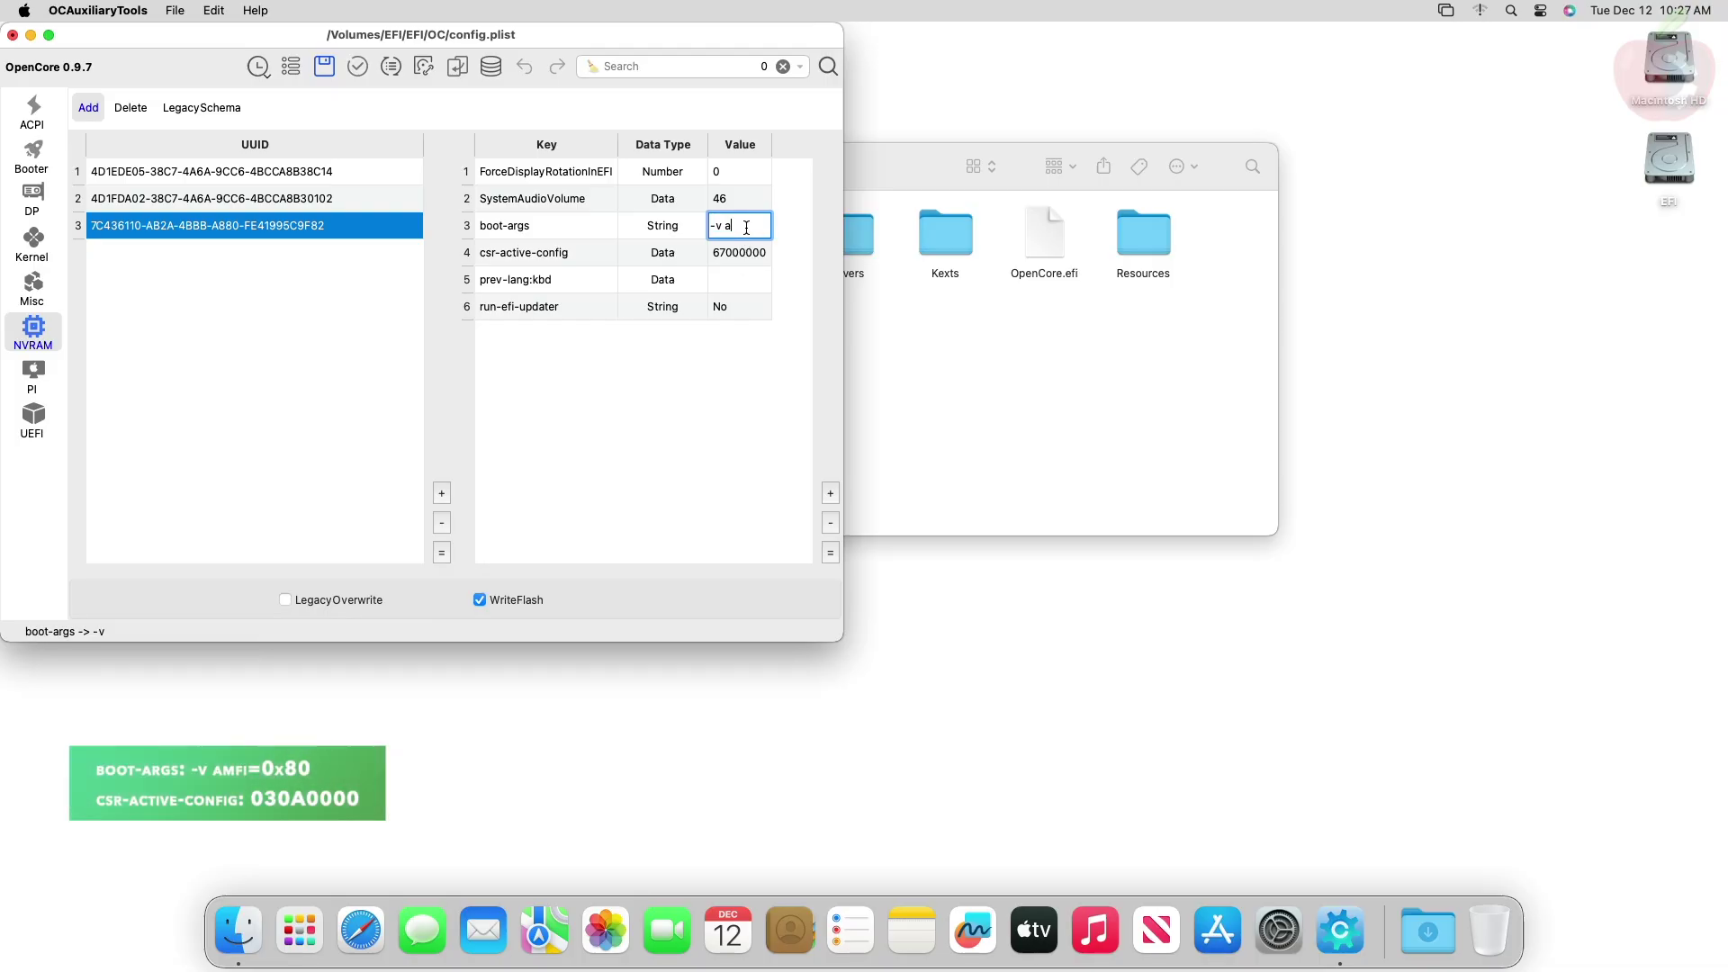
{"action": "type", "text": "mfi=0x"}
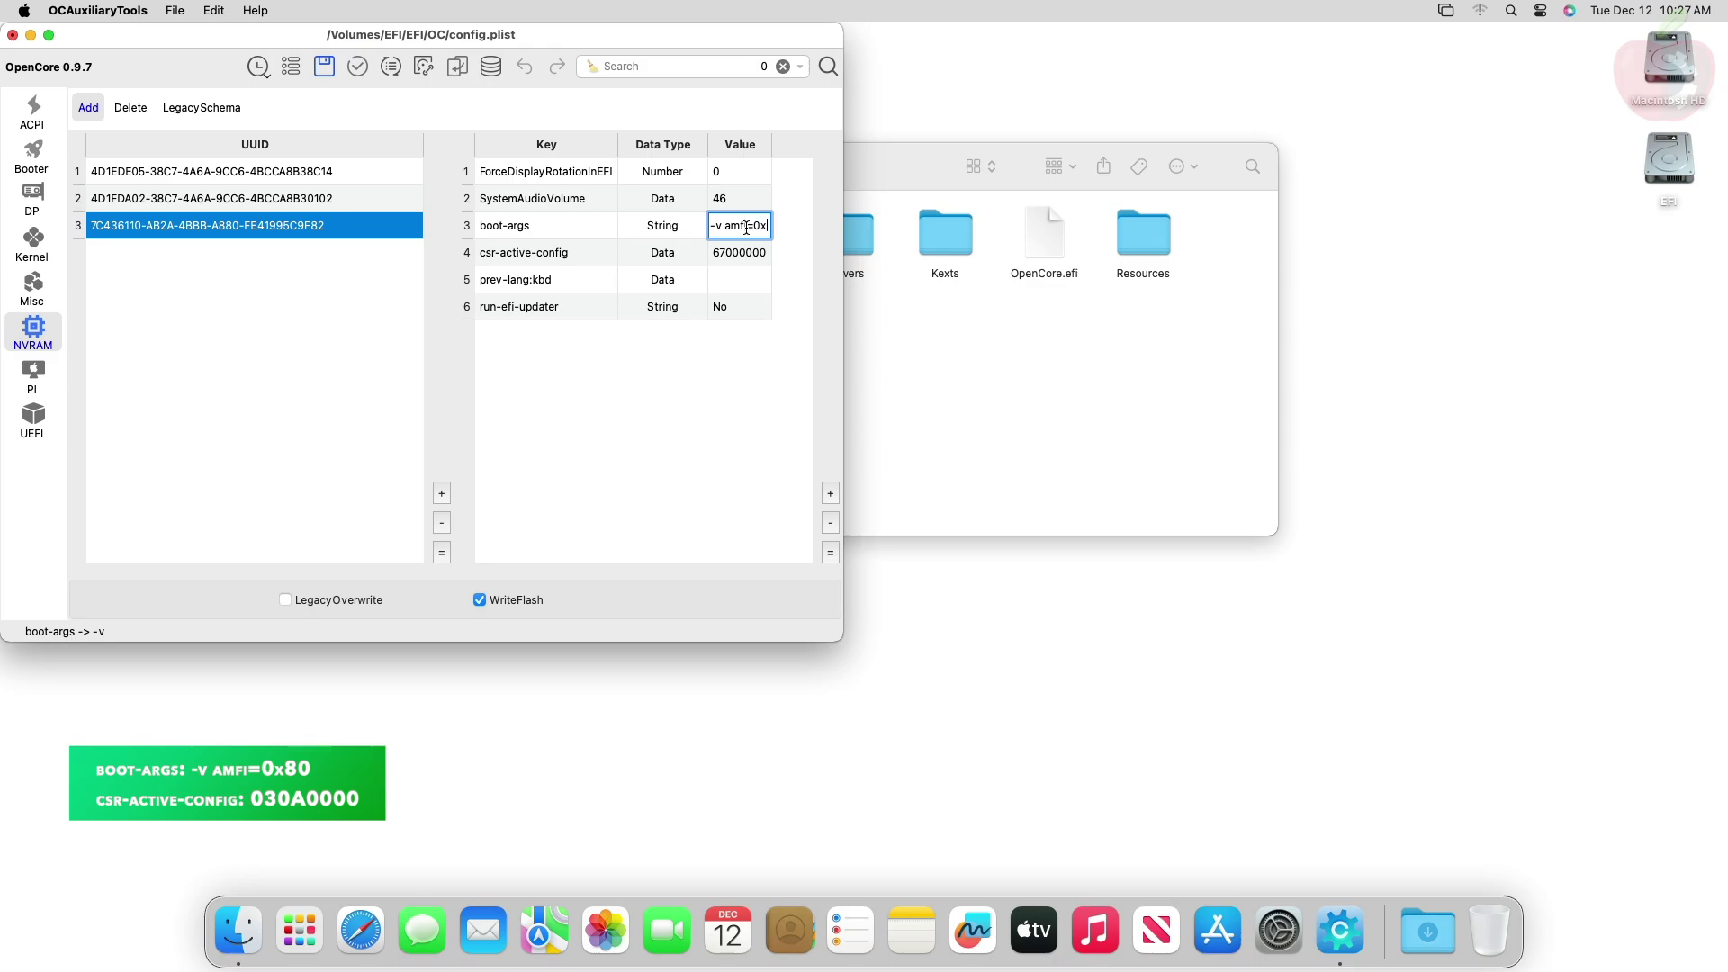
{"action": "type", "text": "80"}
{"action": "left_click", "coordinate": [757, 253]}
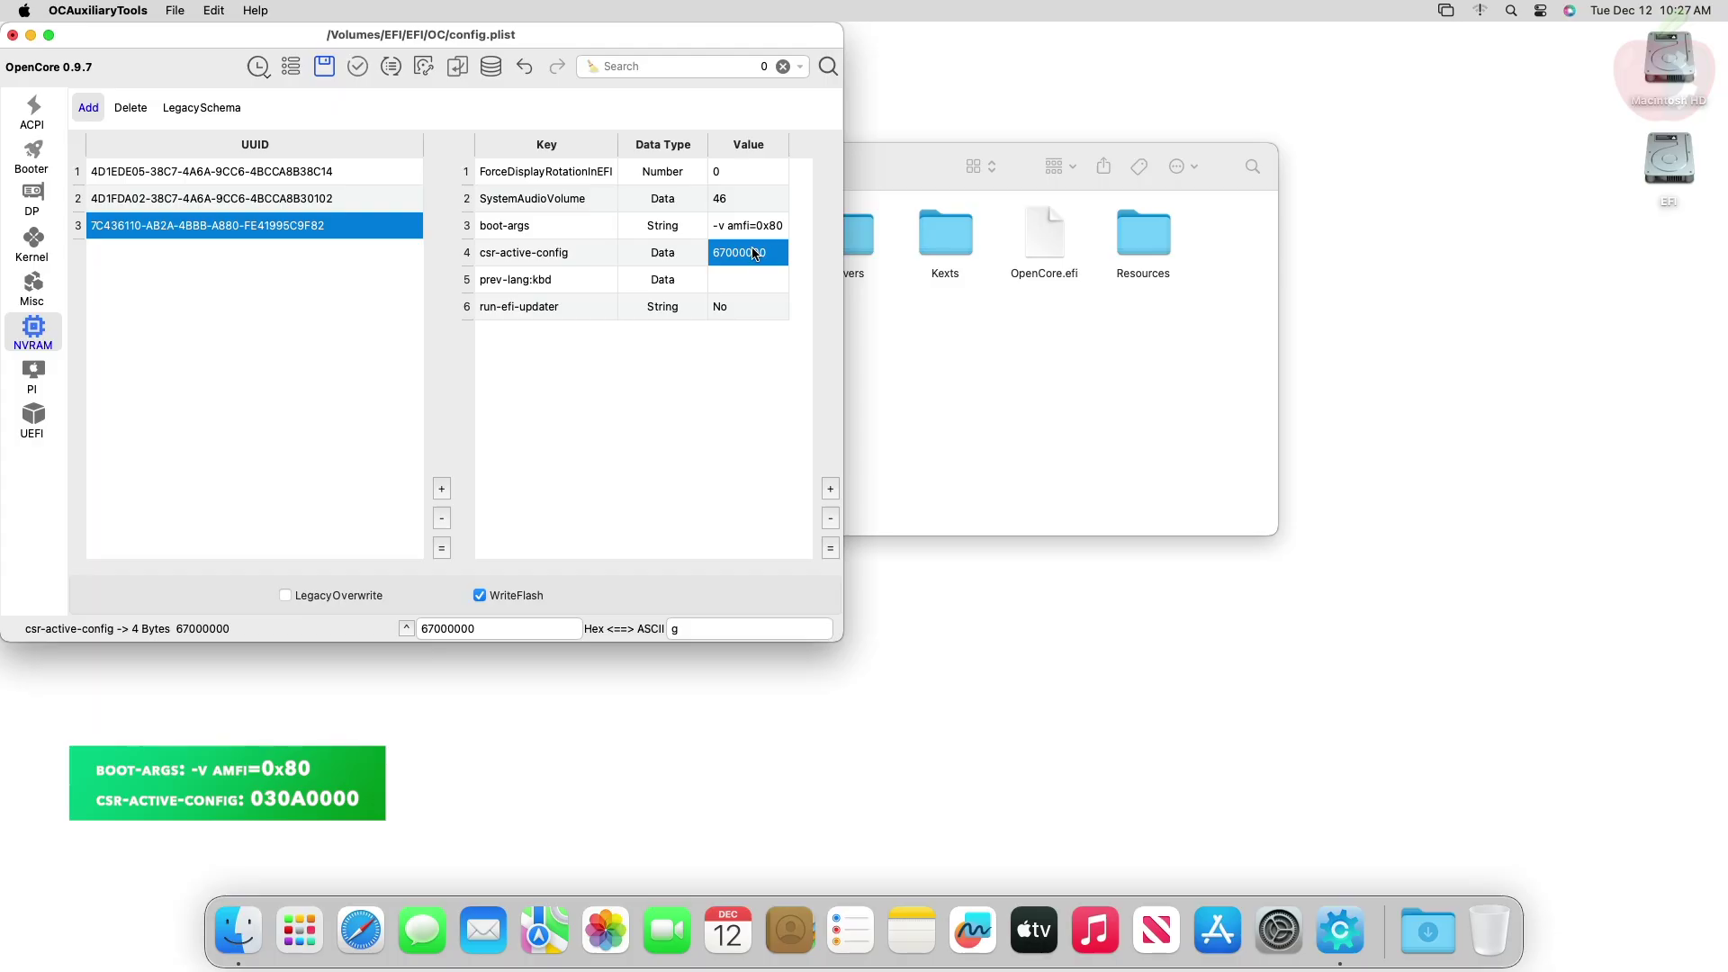
{"action": "left_click", "coordinate": [756, 252]}
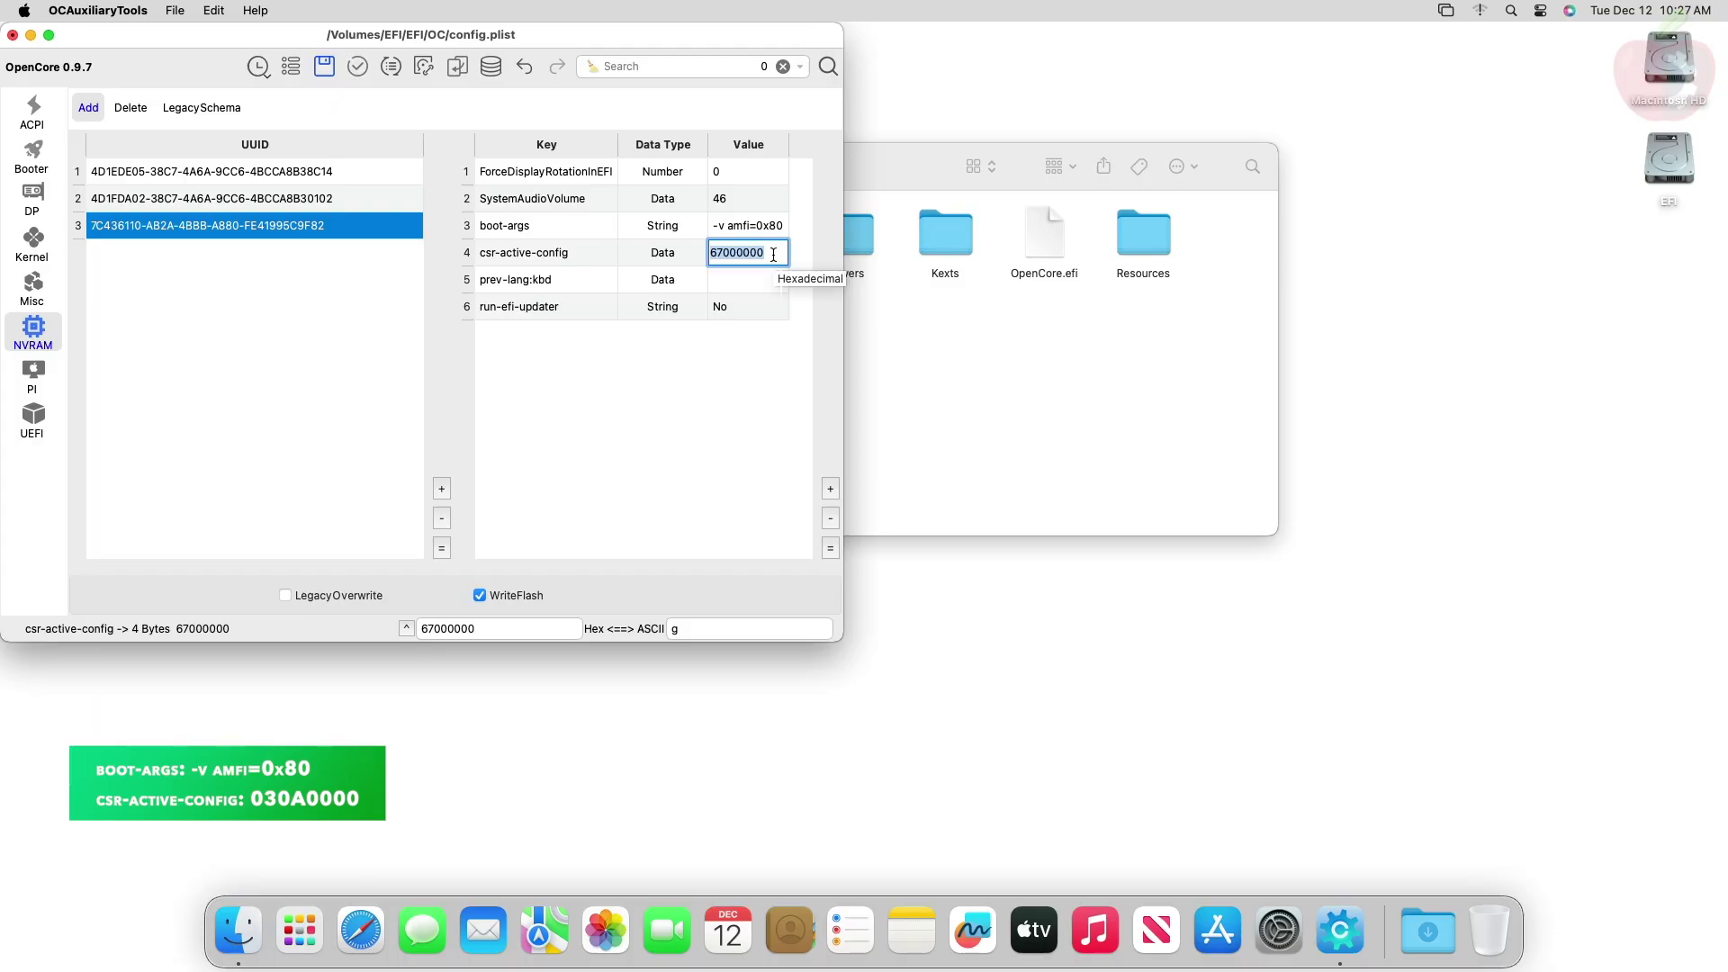
{"action": "type", "text": "030"}
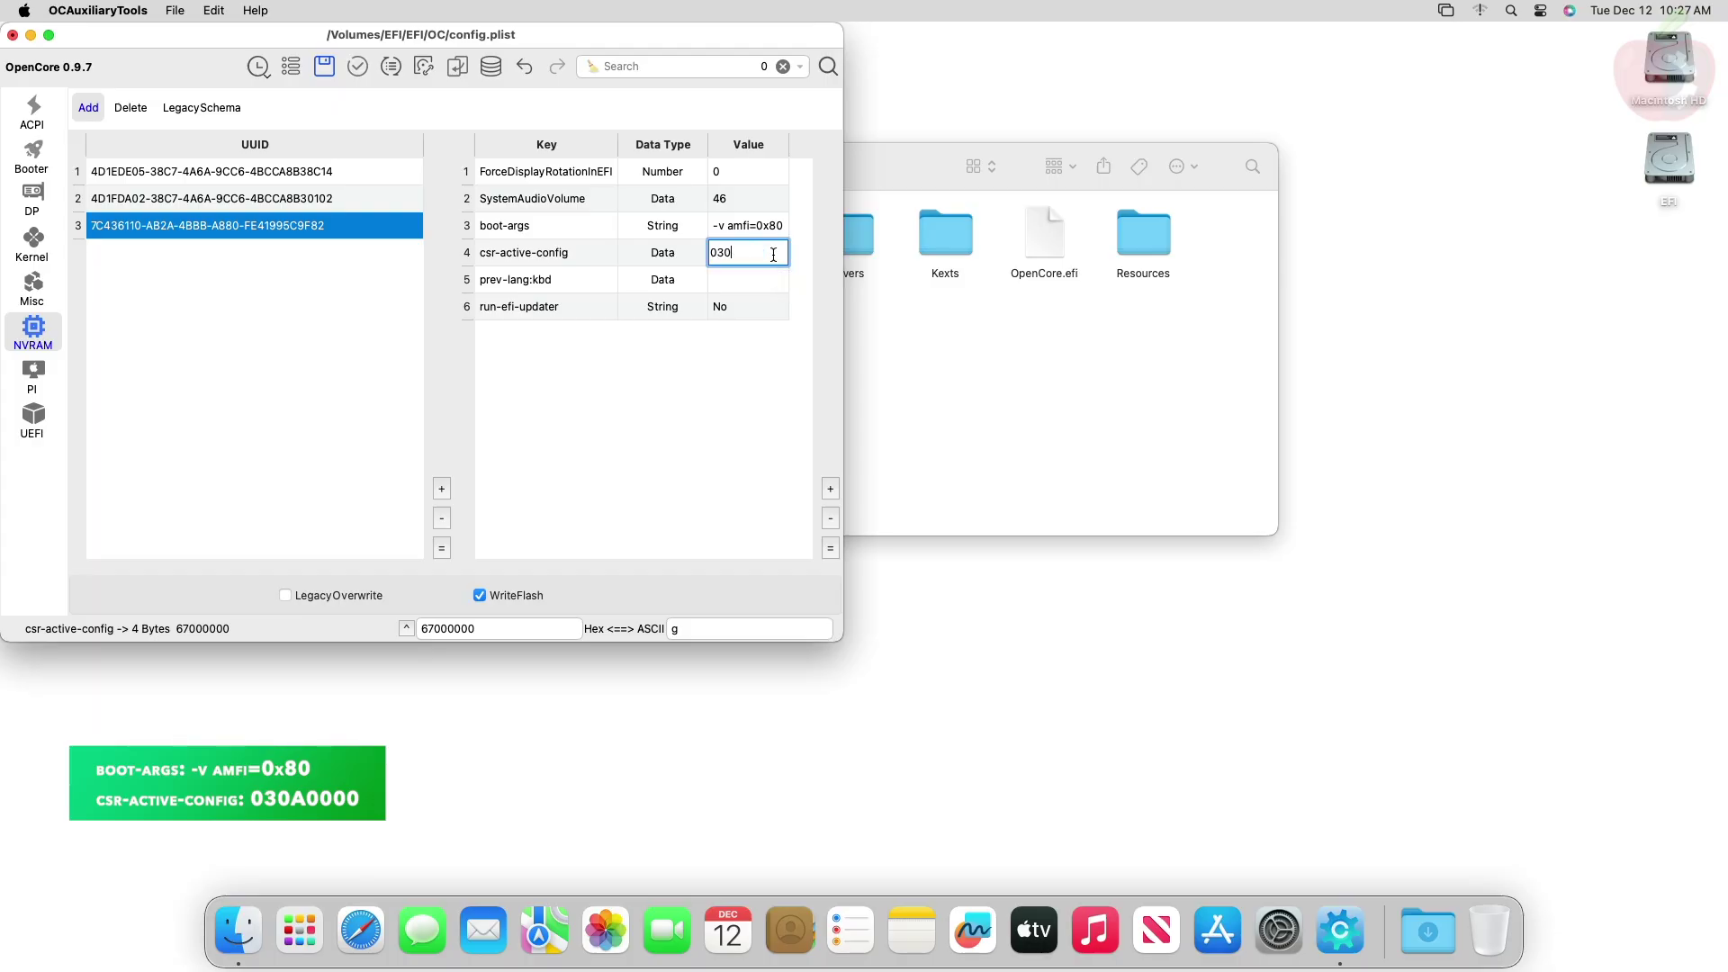
{"action": "type", "text": "A0000"}
{"action": "key", "text": "Return"}
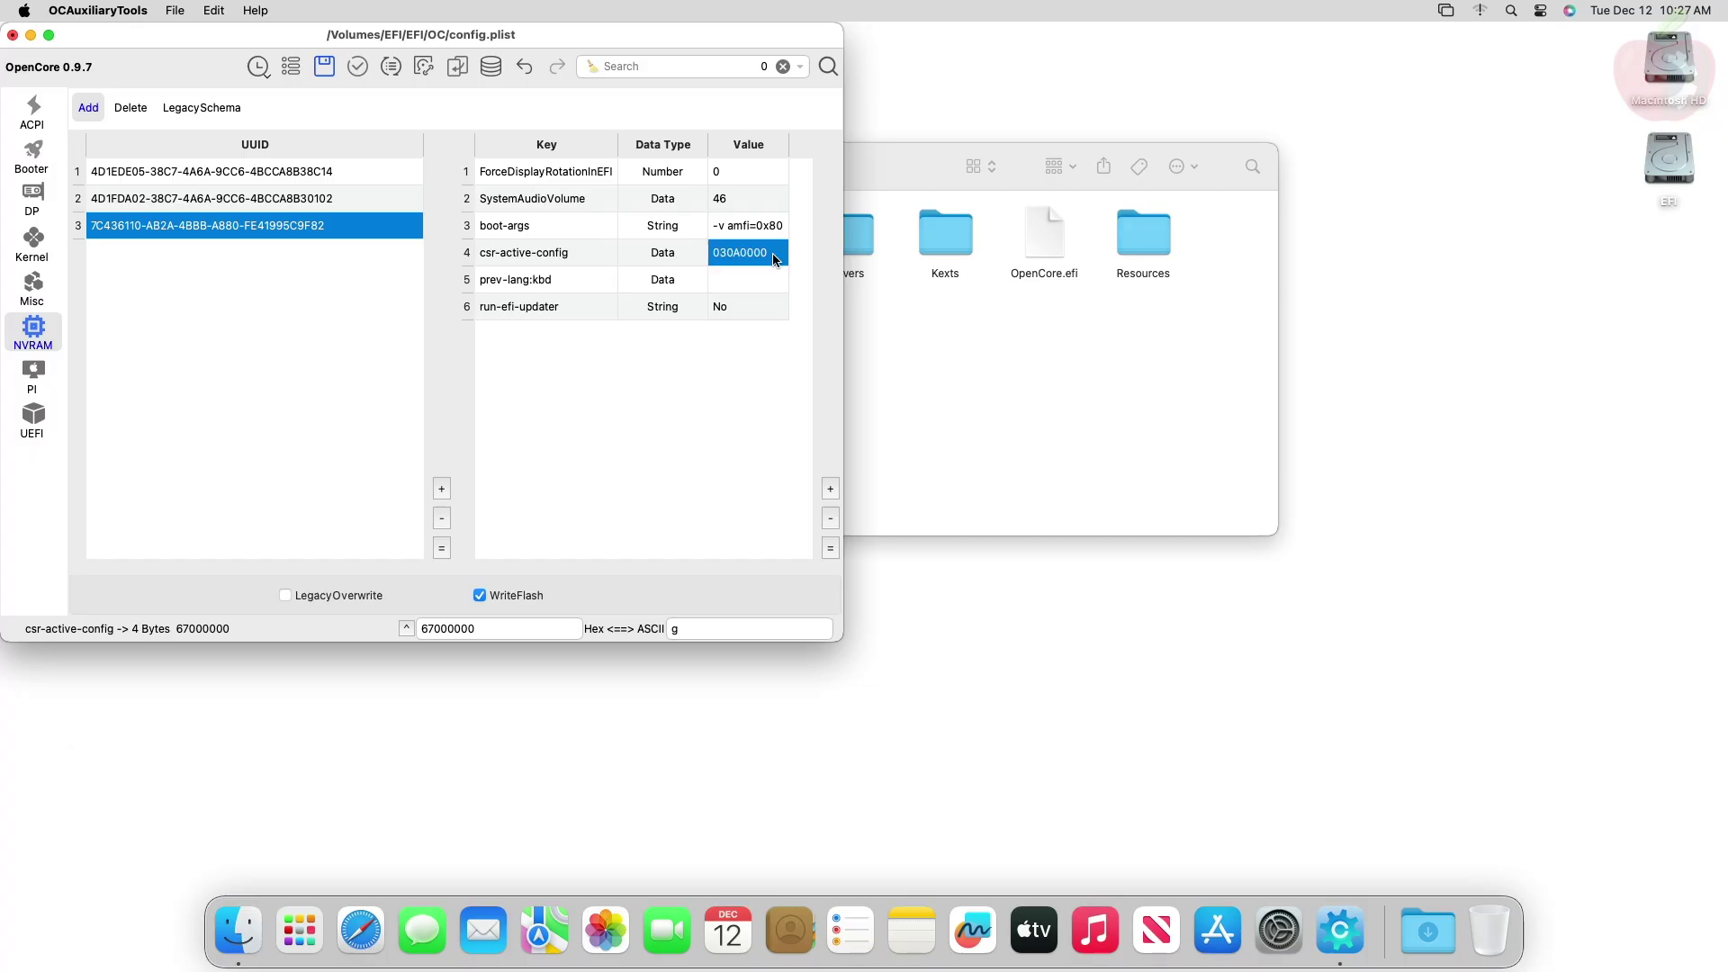
- Save and close config.plist, close the OC folder, and eject the EFI partition
{"action": "left_click", "coordinate": [12, 34]}
{"action": "left_click", "coordinate": [976, 477]}
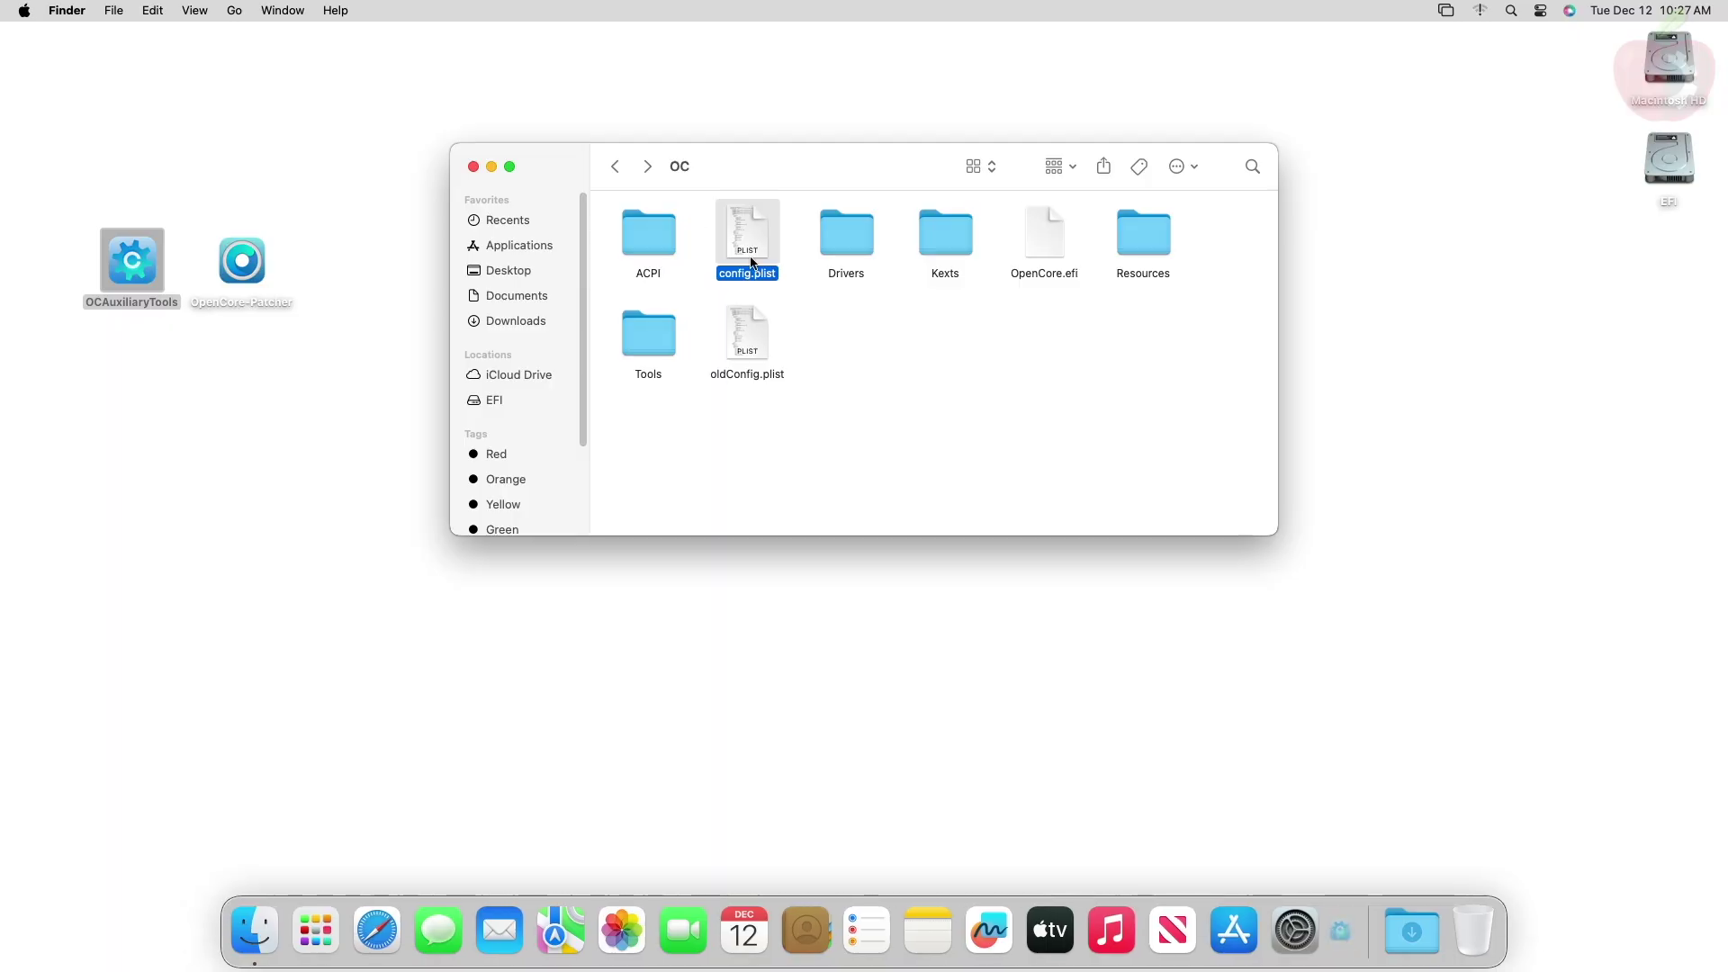
{"action": "left_click", "coordinate": [472, 166]}
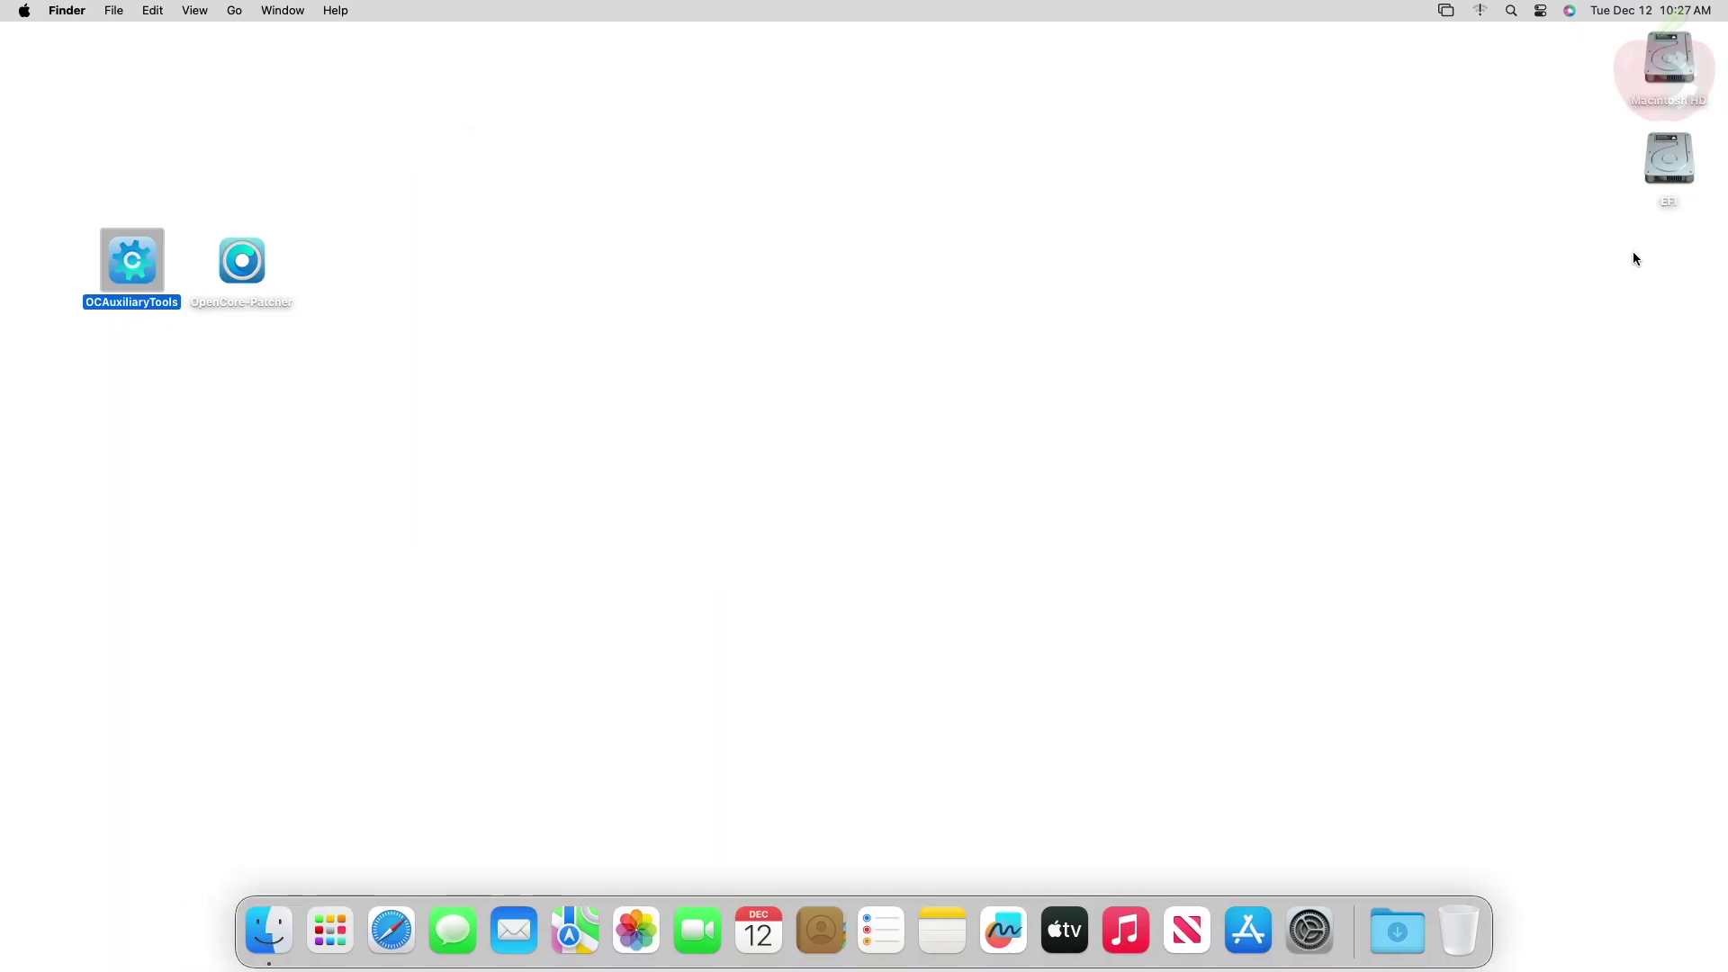
{"action": "right_click", "coordinate": [1654, 157]}
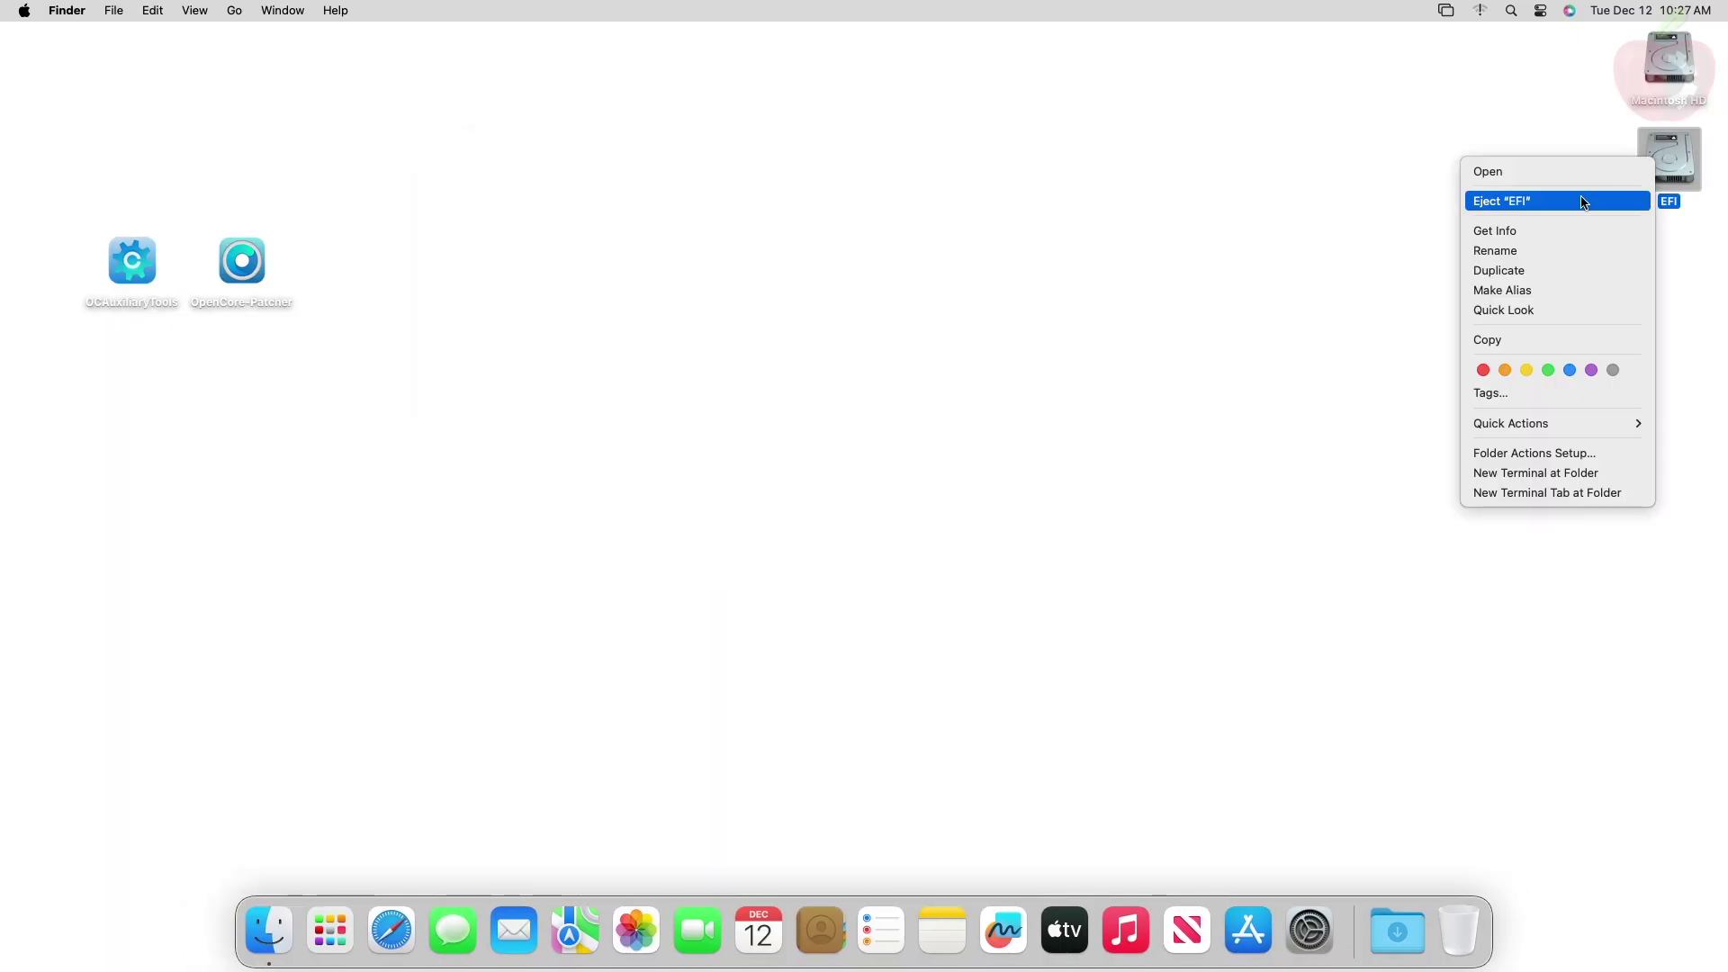
{"action": "left_click", "coordinate": [1512, 198]}
{"action": "left_click", "coordinate": [22, 9]}
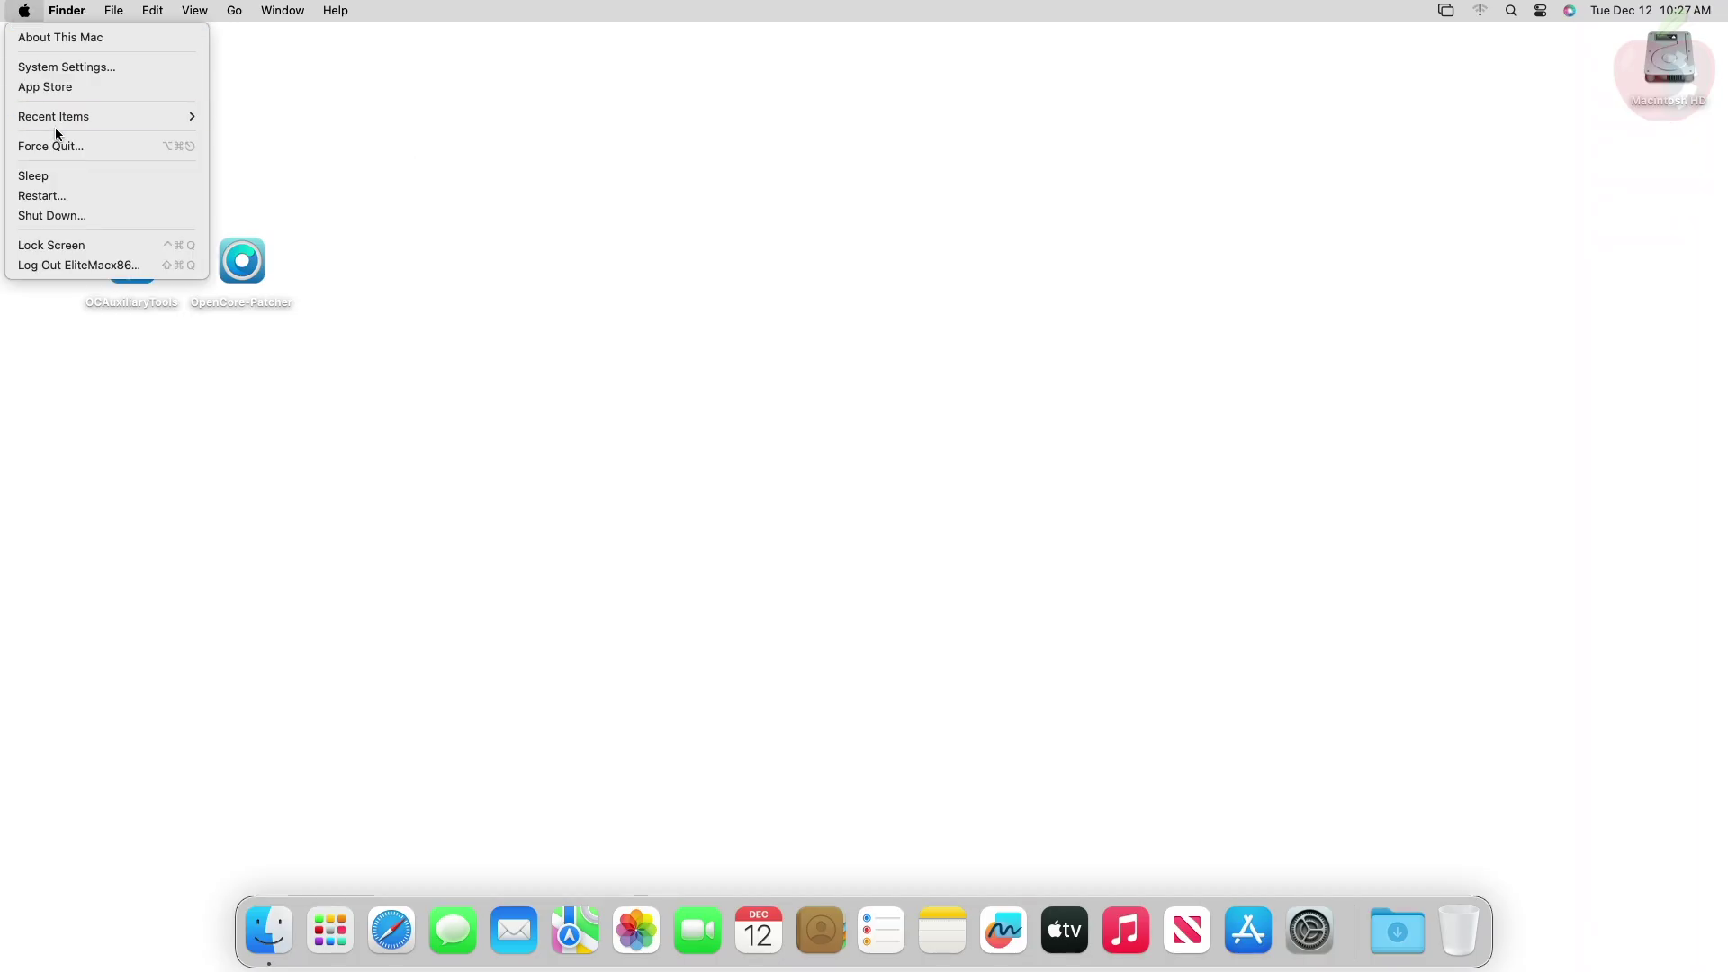
- Restart, boot Macintosh HD in verbose mode, and sign in to the Sonoma desktop
{"action": "left_click", "coordinate": [61, 193]}
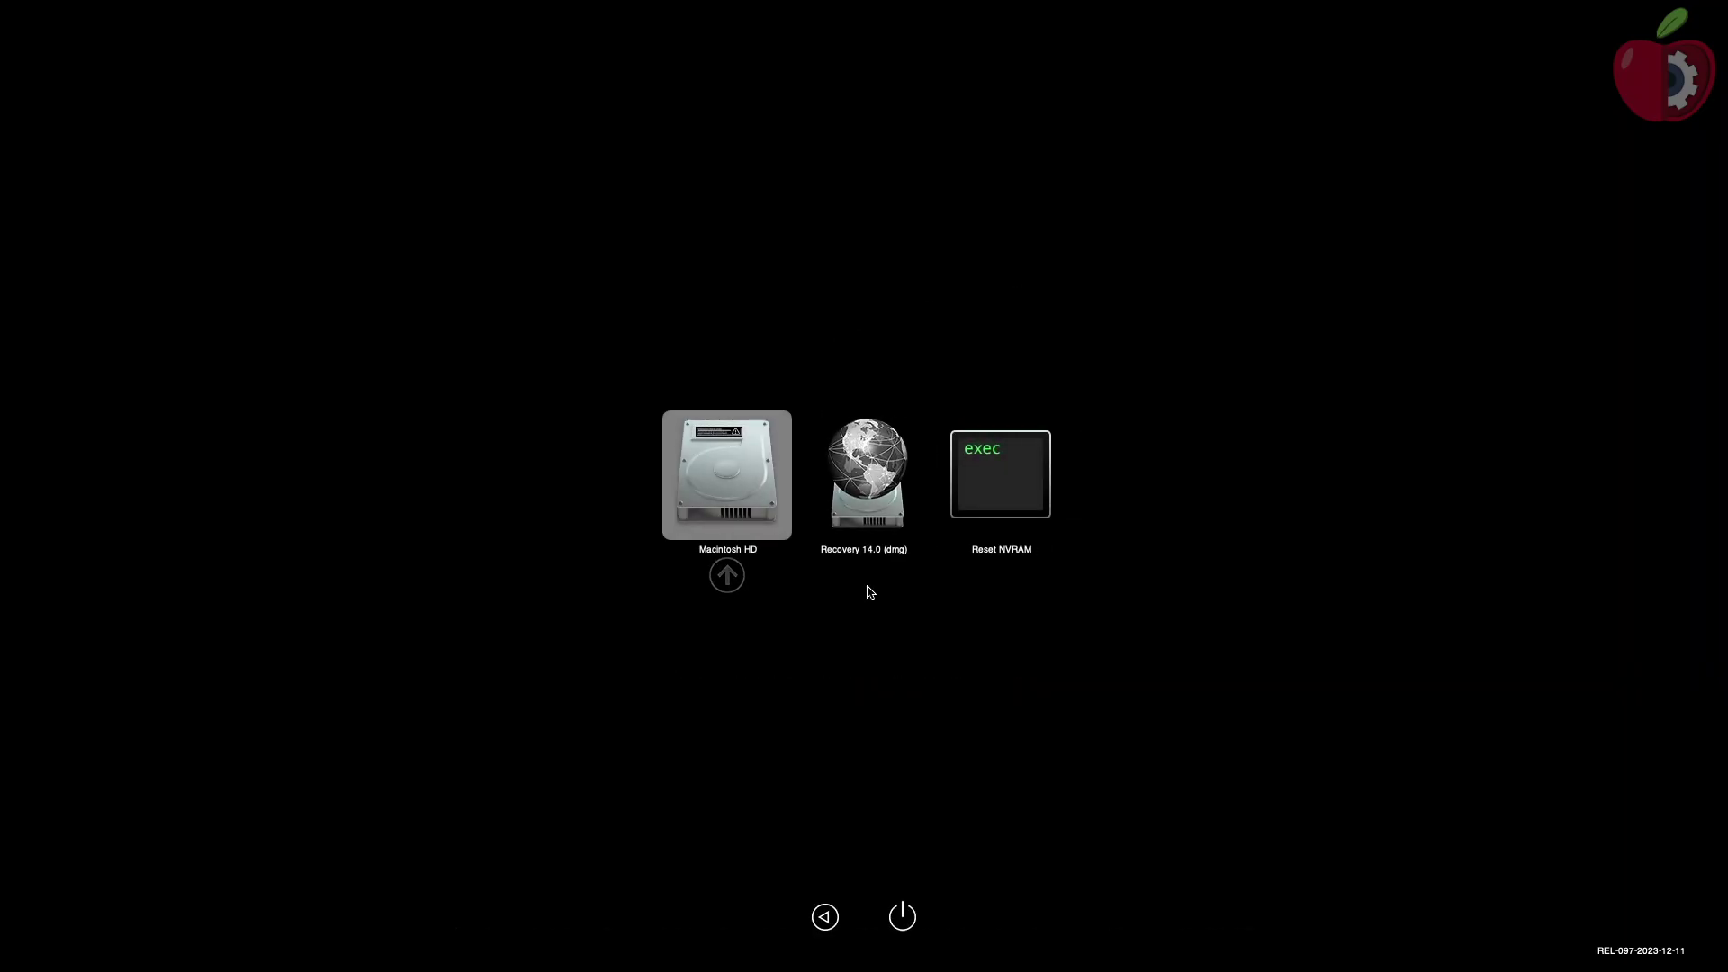
{"action": "key", "text": "Return"}
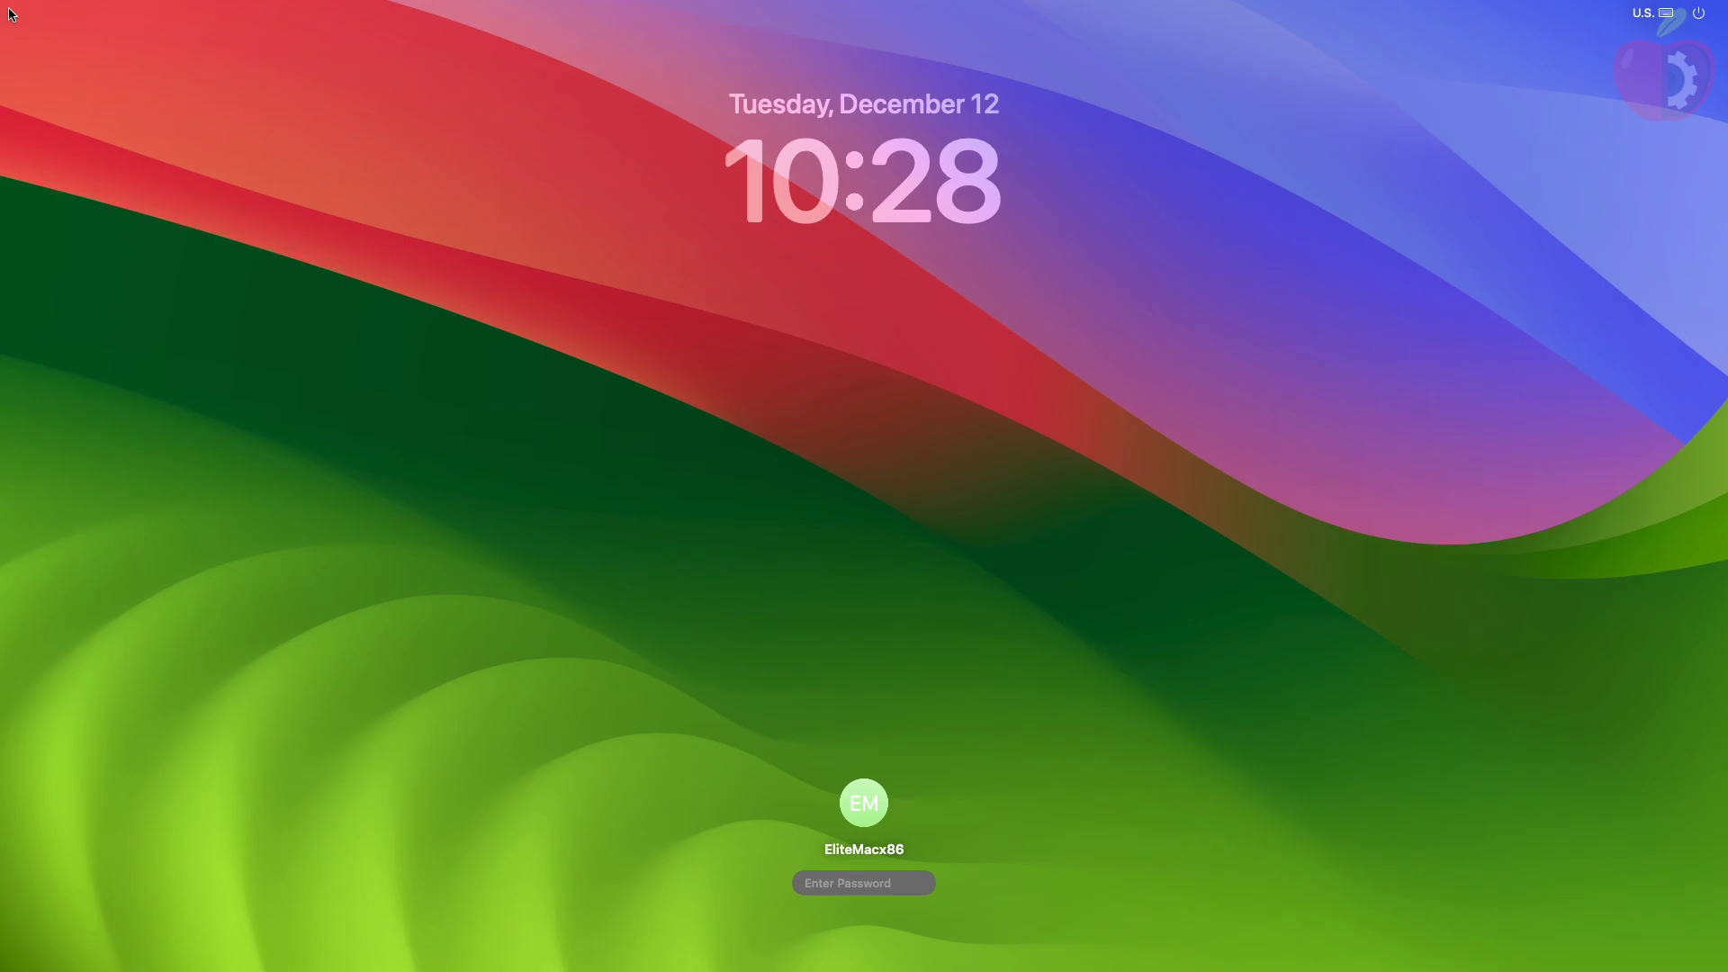
{"action": "key", "text": "BackSpace"}
{"action": "key", "text": "Return"}
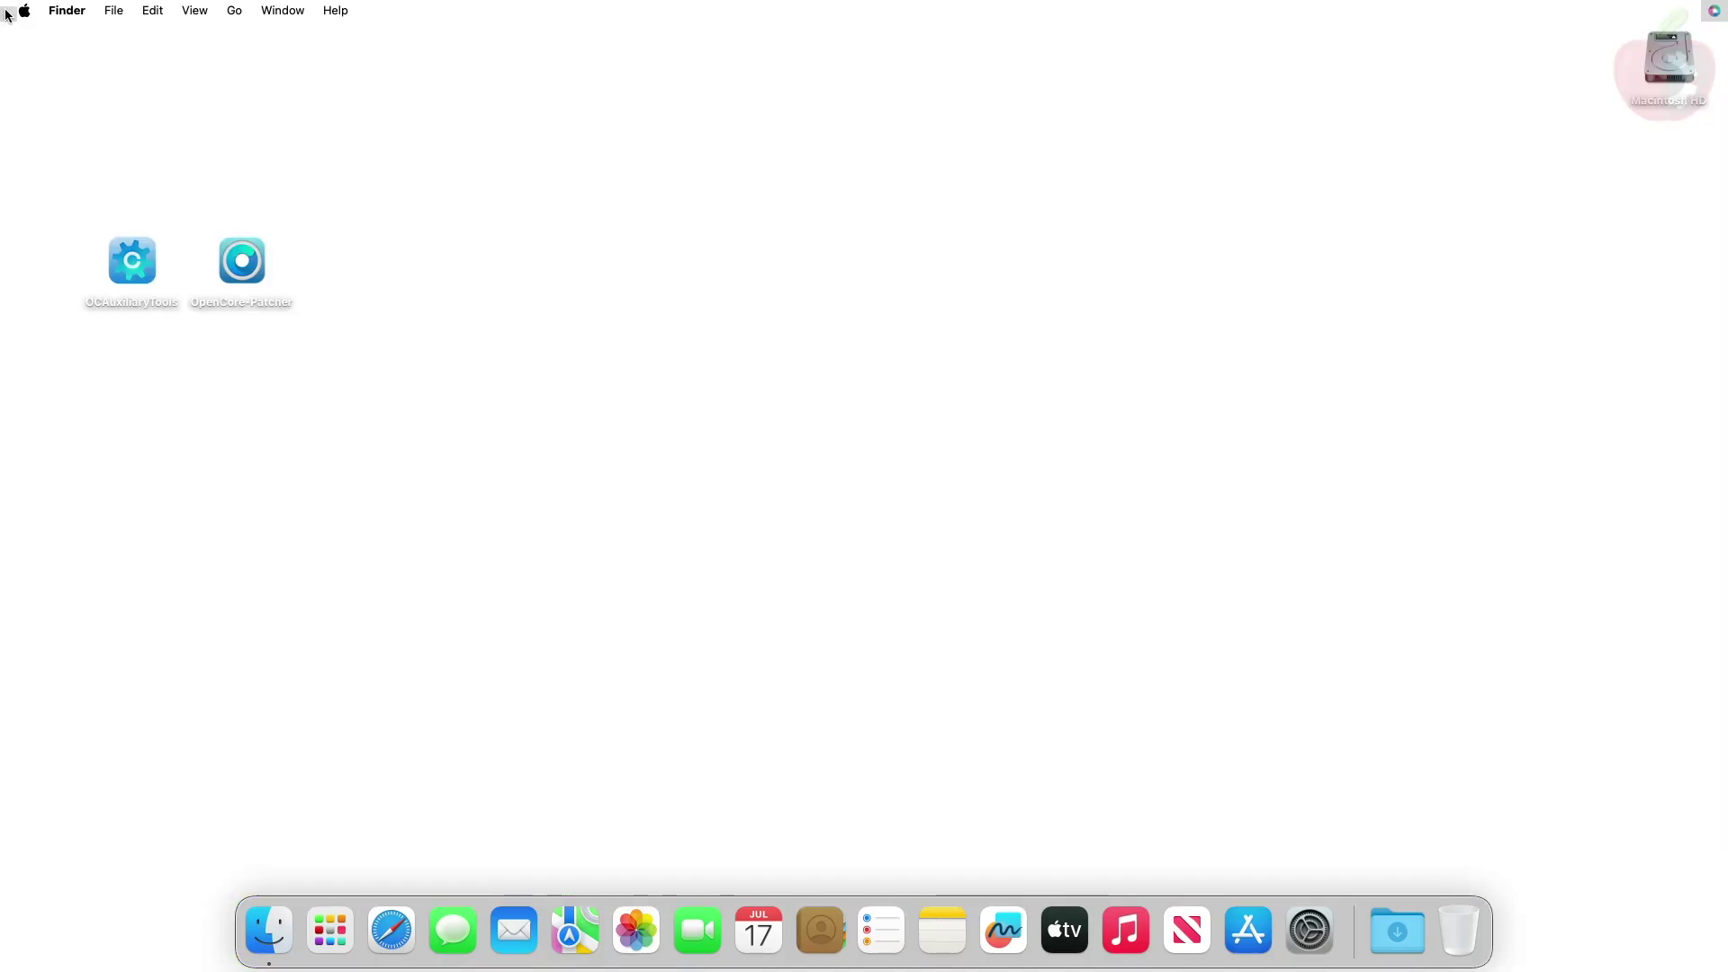
- Launch OpenCore Legacy Patcher from its context menu
{"action": "right_click", "coordinate": [528, 197]}
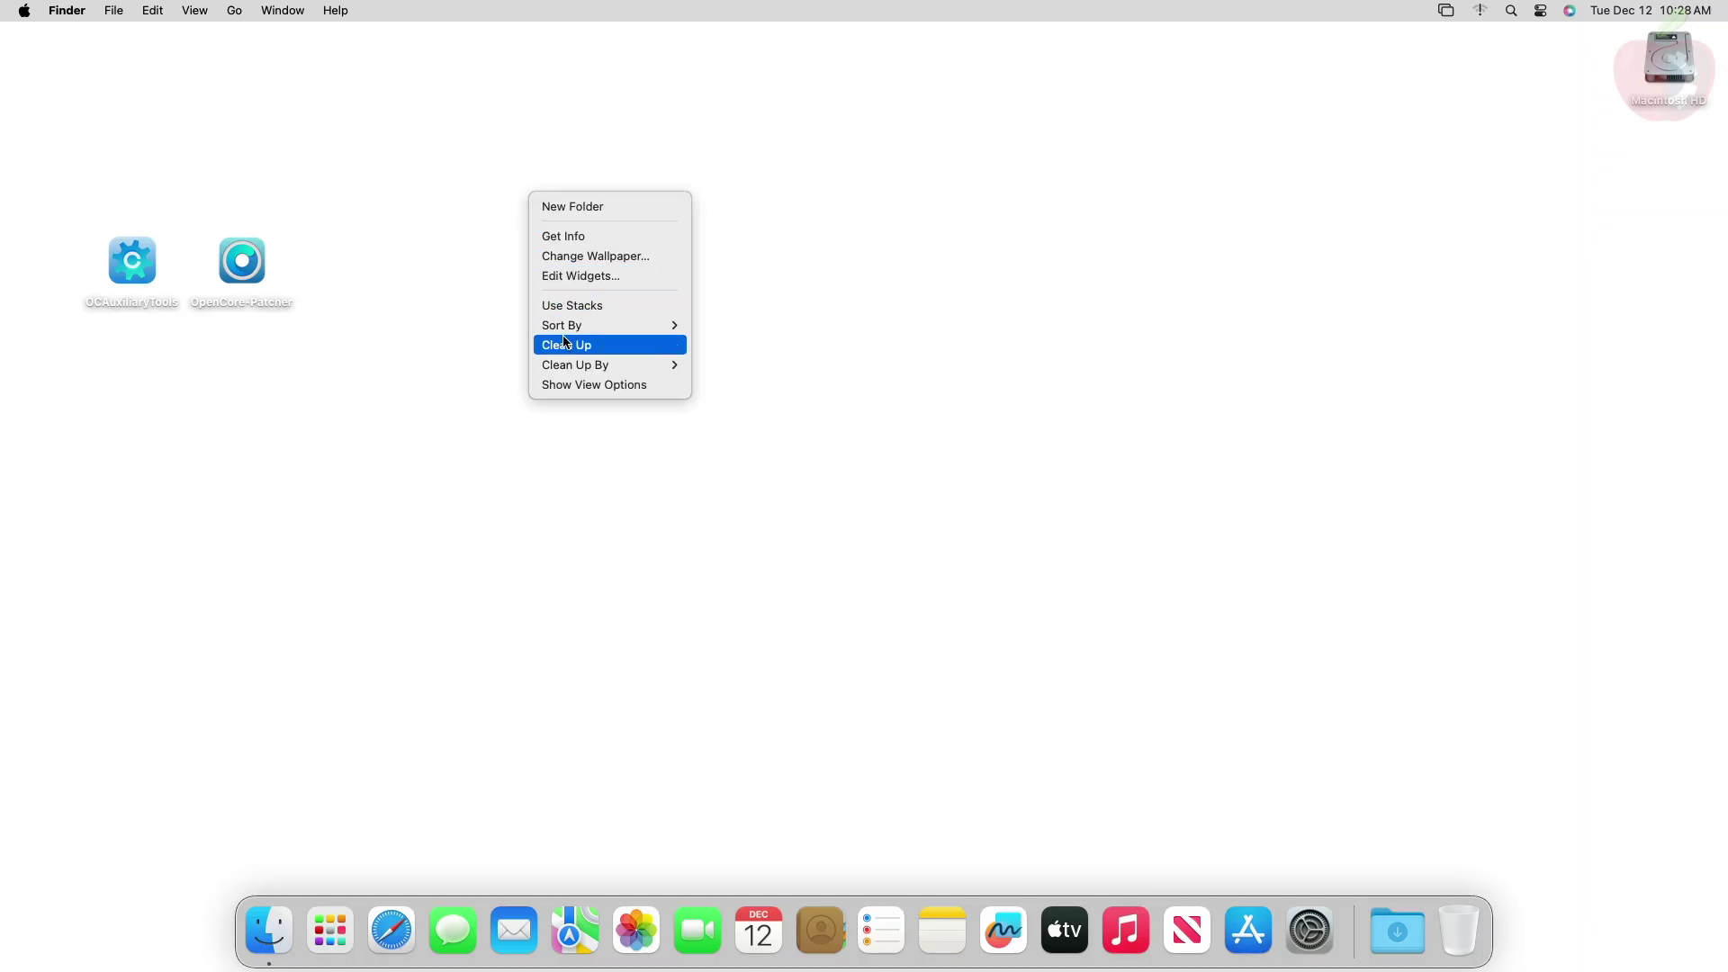
{"action": "left_click", "coordinate": [568, 345]}
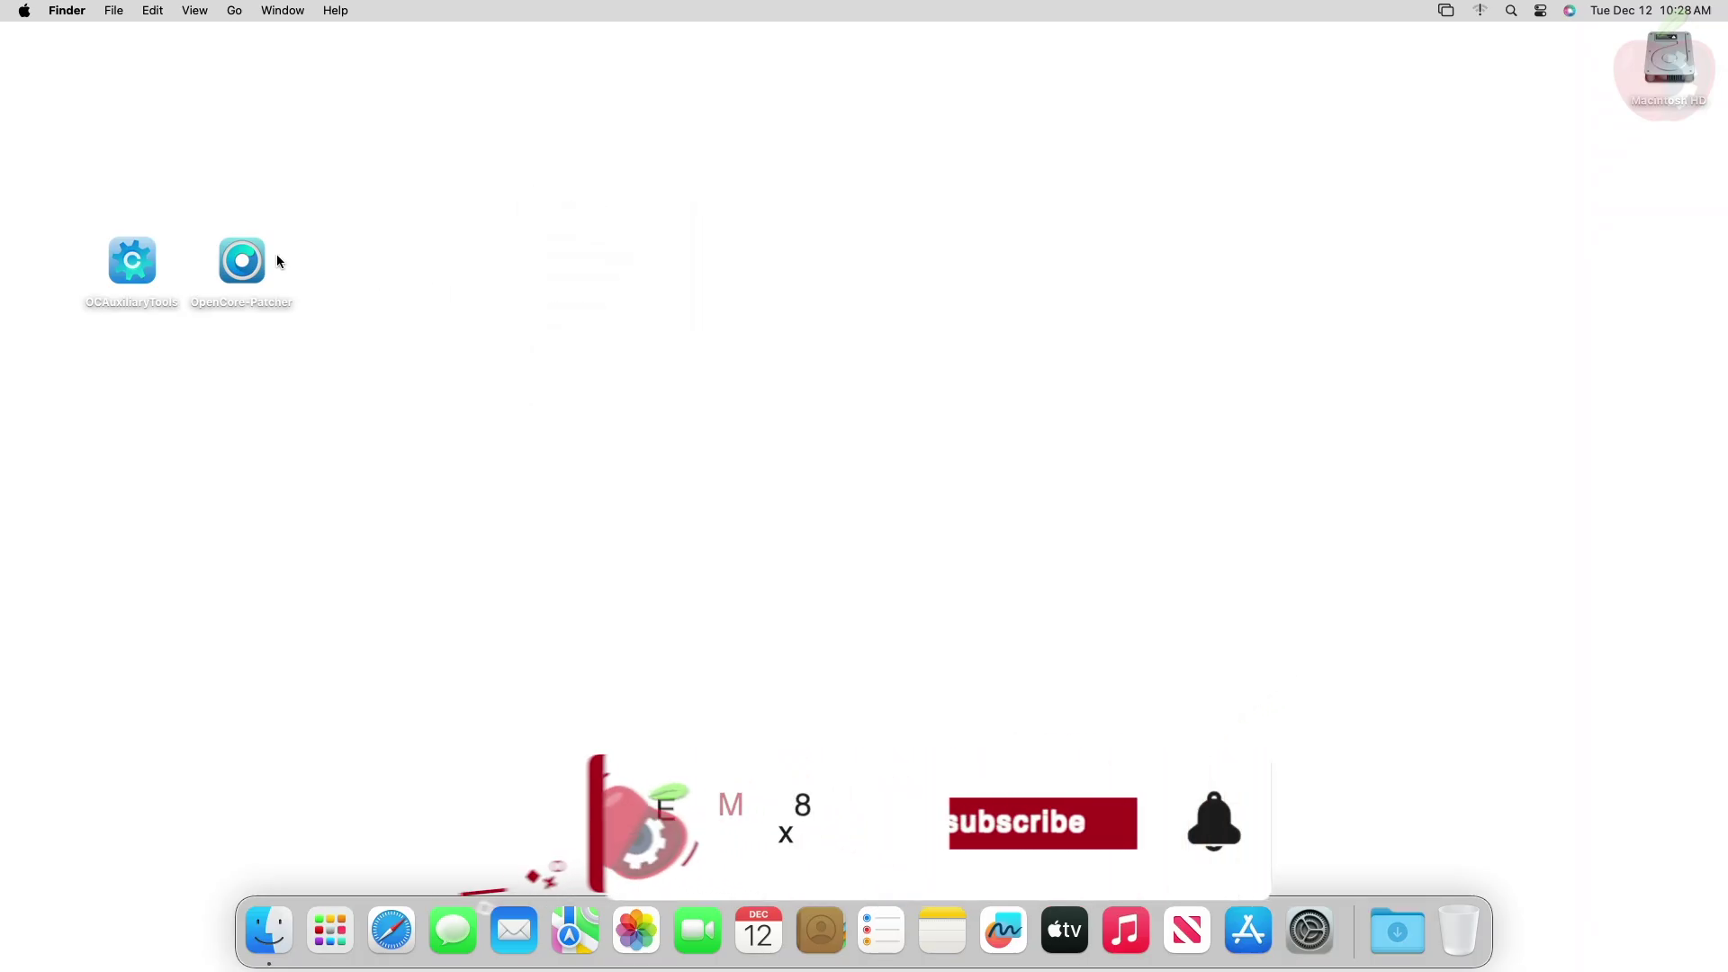
{"action": "right_click", "coordinate": [255, 269]}
{"action": "left_click", "coordinate": [276, 283]}
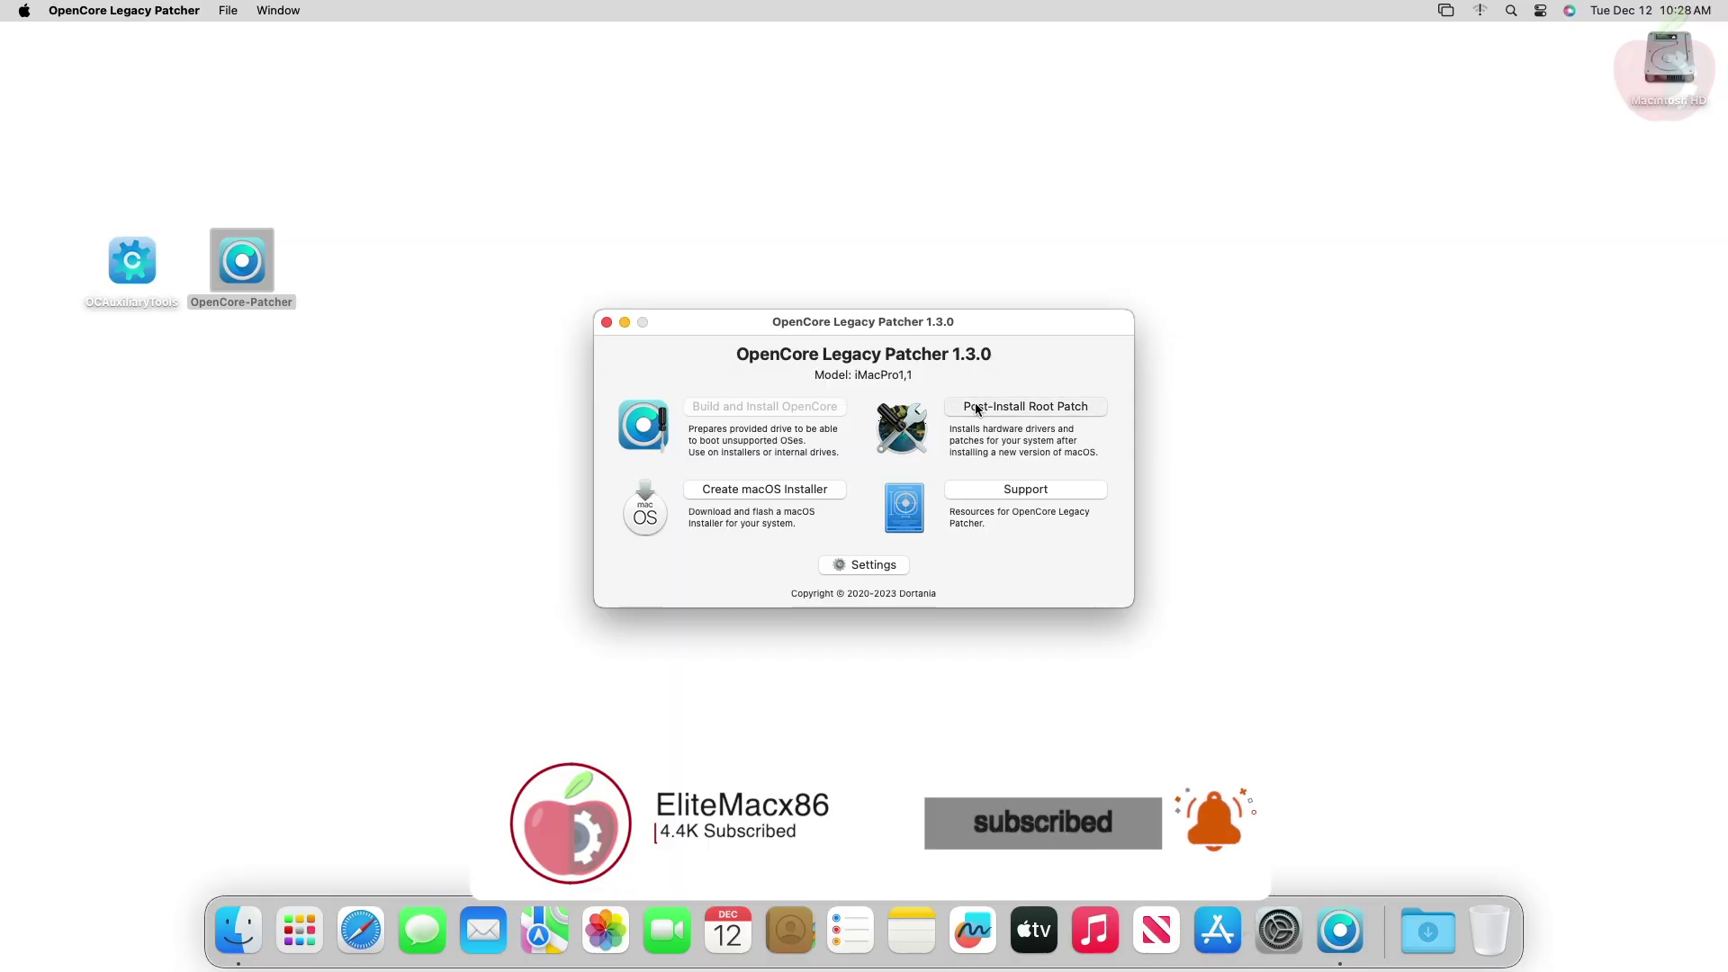
- Run Post-Install Root Patch for Nvidia Kepler and Modern Wireless, authorizing with the admin password
{"action": "left_click", "coordinate": [975, 404]}
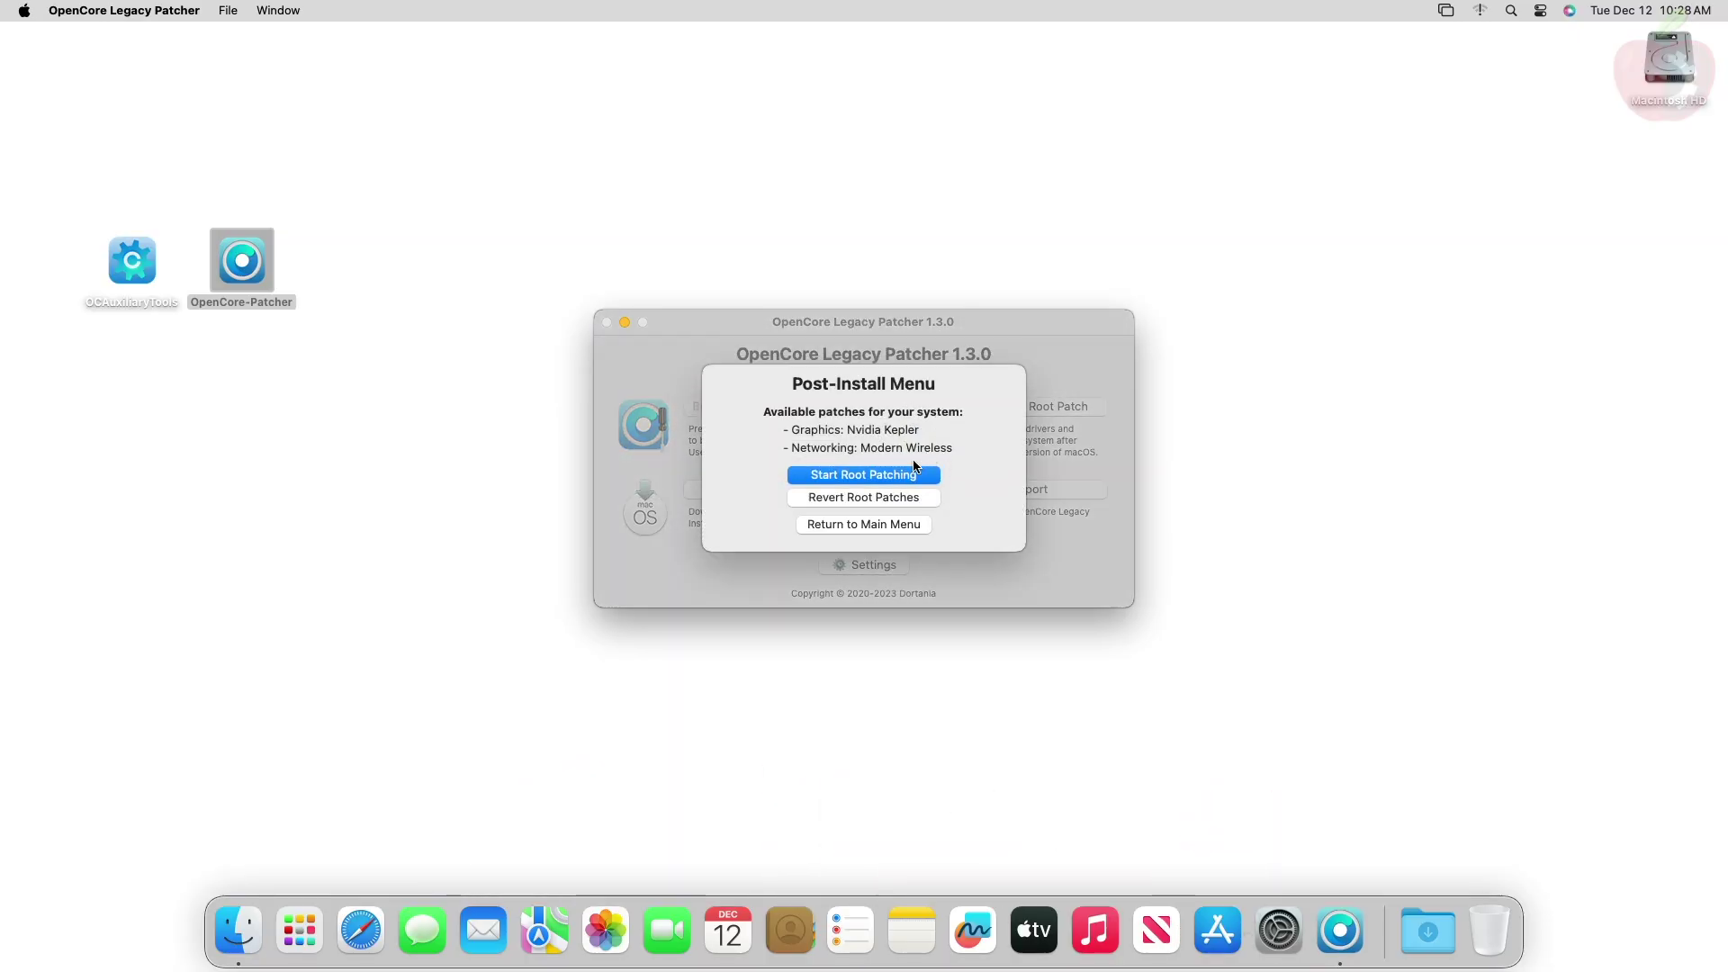
{"action": "left_click", "coordinate": [901, 478]}
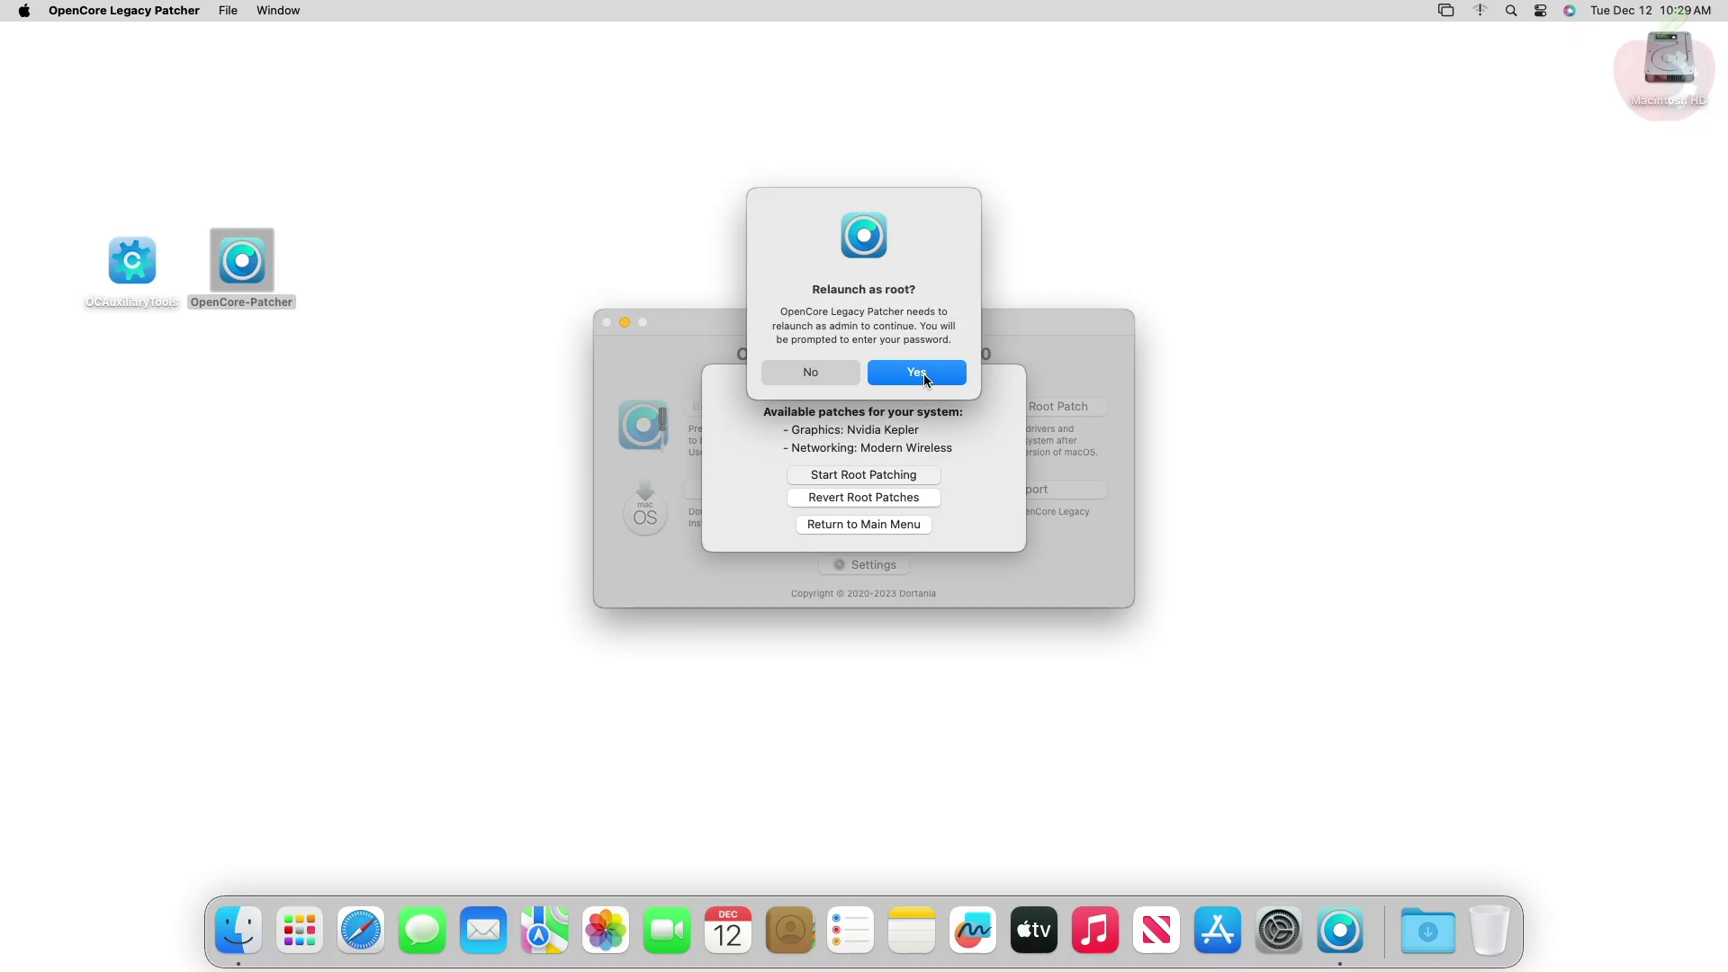
{"action": "left_click", "coordinate": [924, 374]}
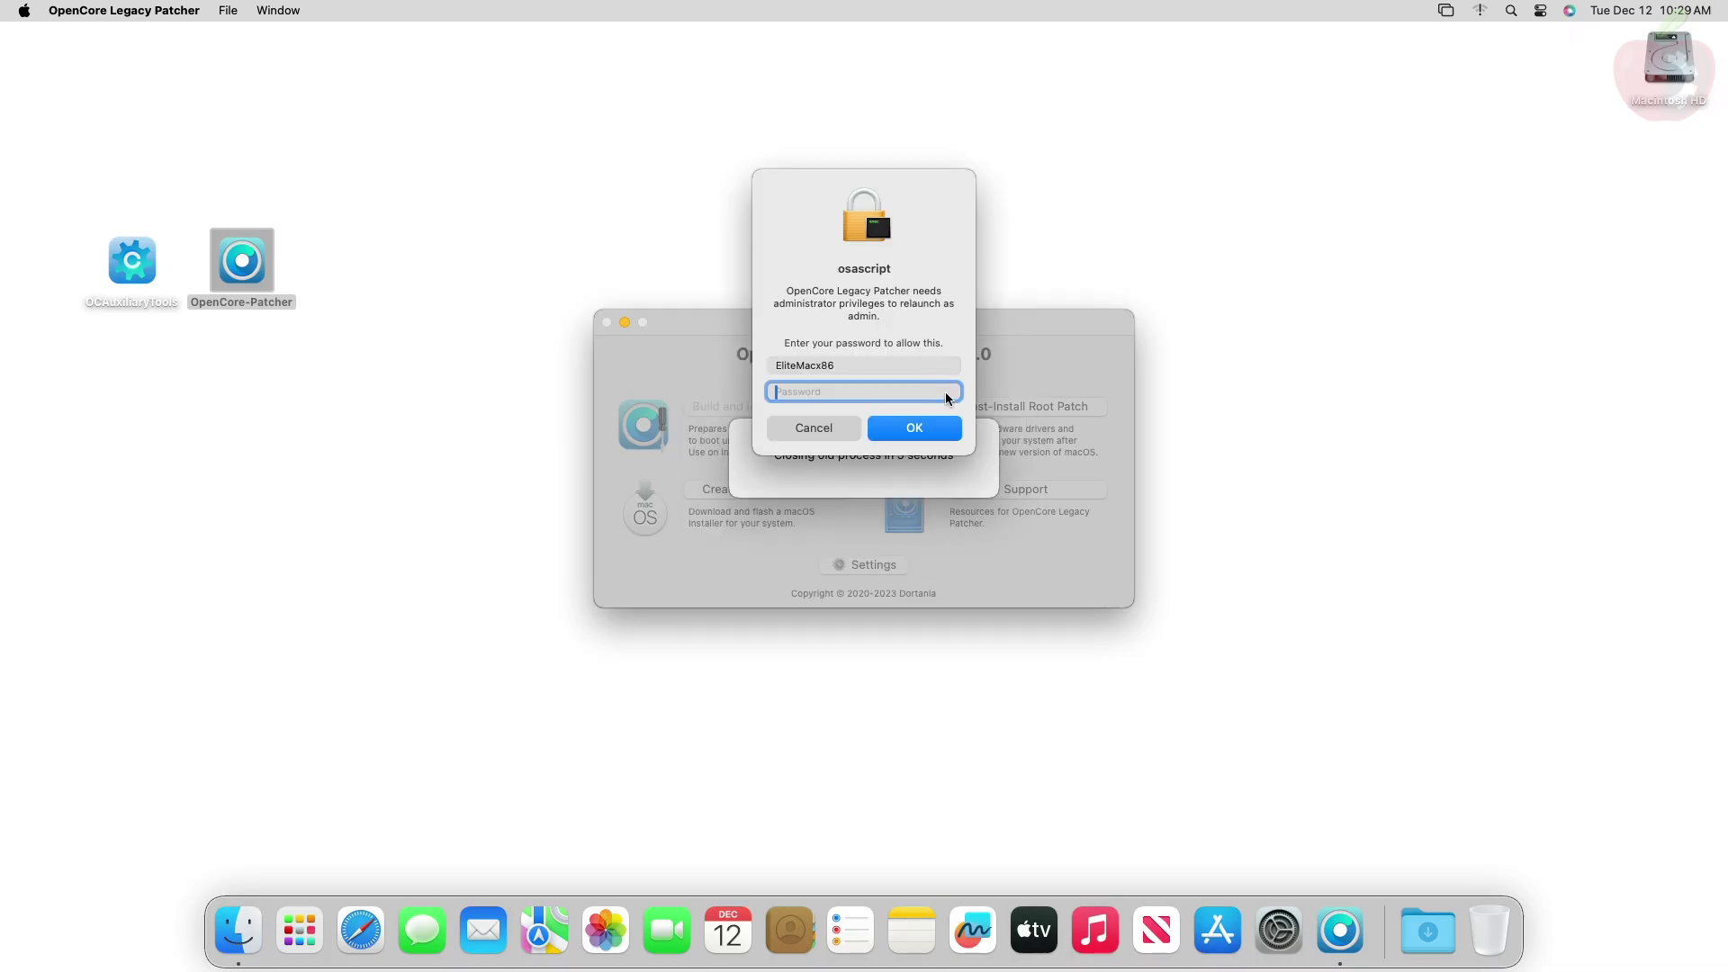
{"action": "key", "text": "Return"}
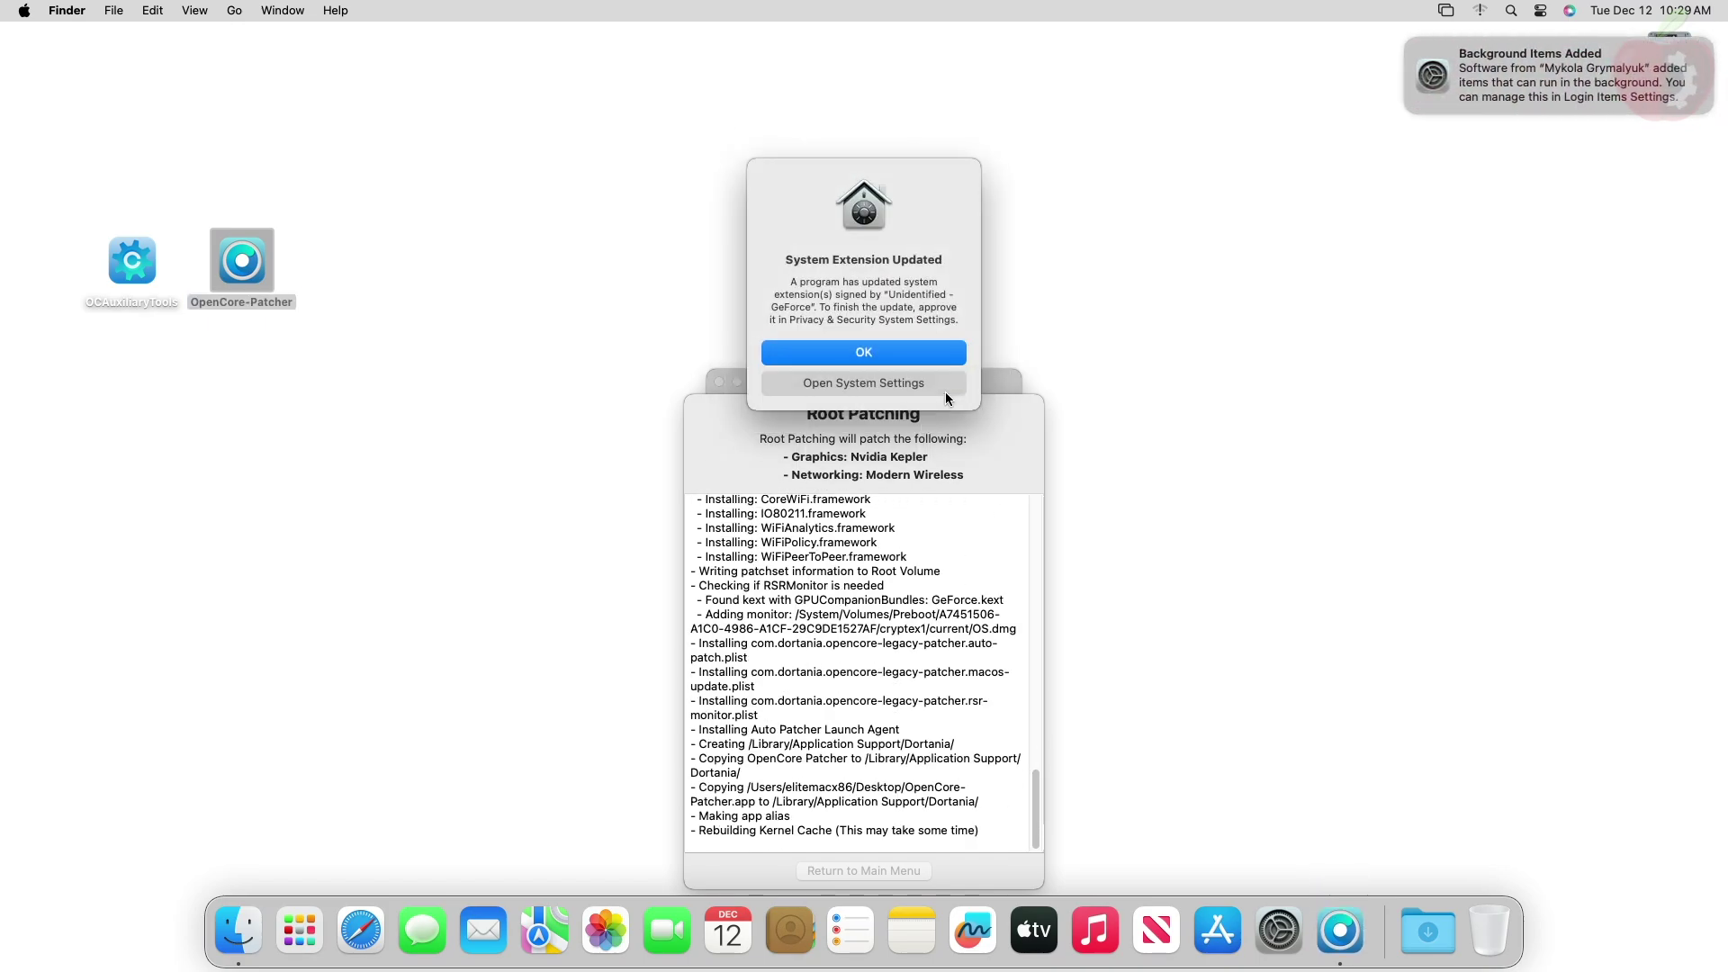
- Approve the NVIDIA extensions in Privacy & Security Details… using the admin password and Modify Settings
{"action": "left_click", "coordinate": [945, 388]}
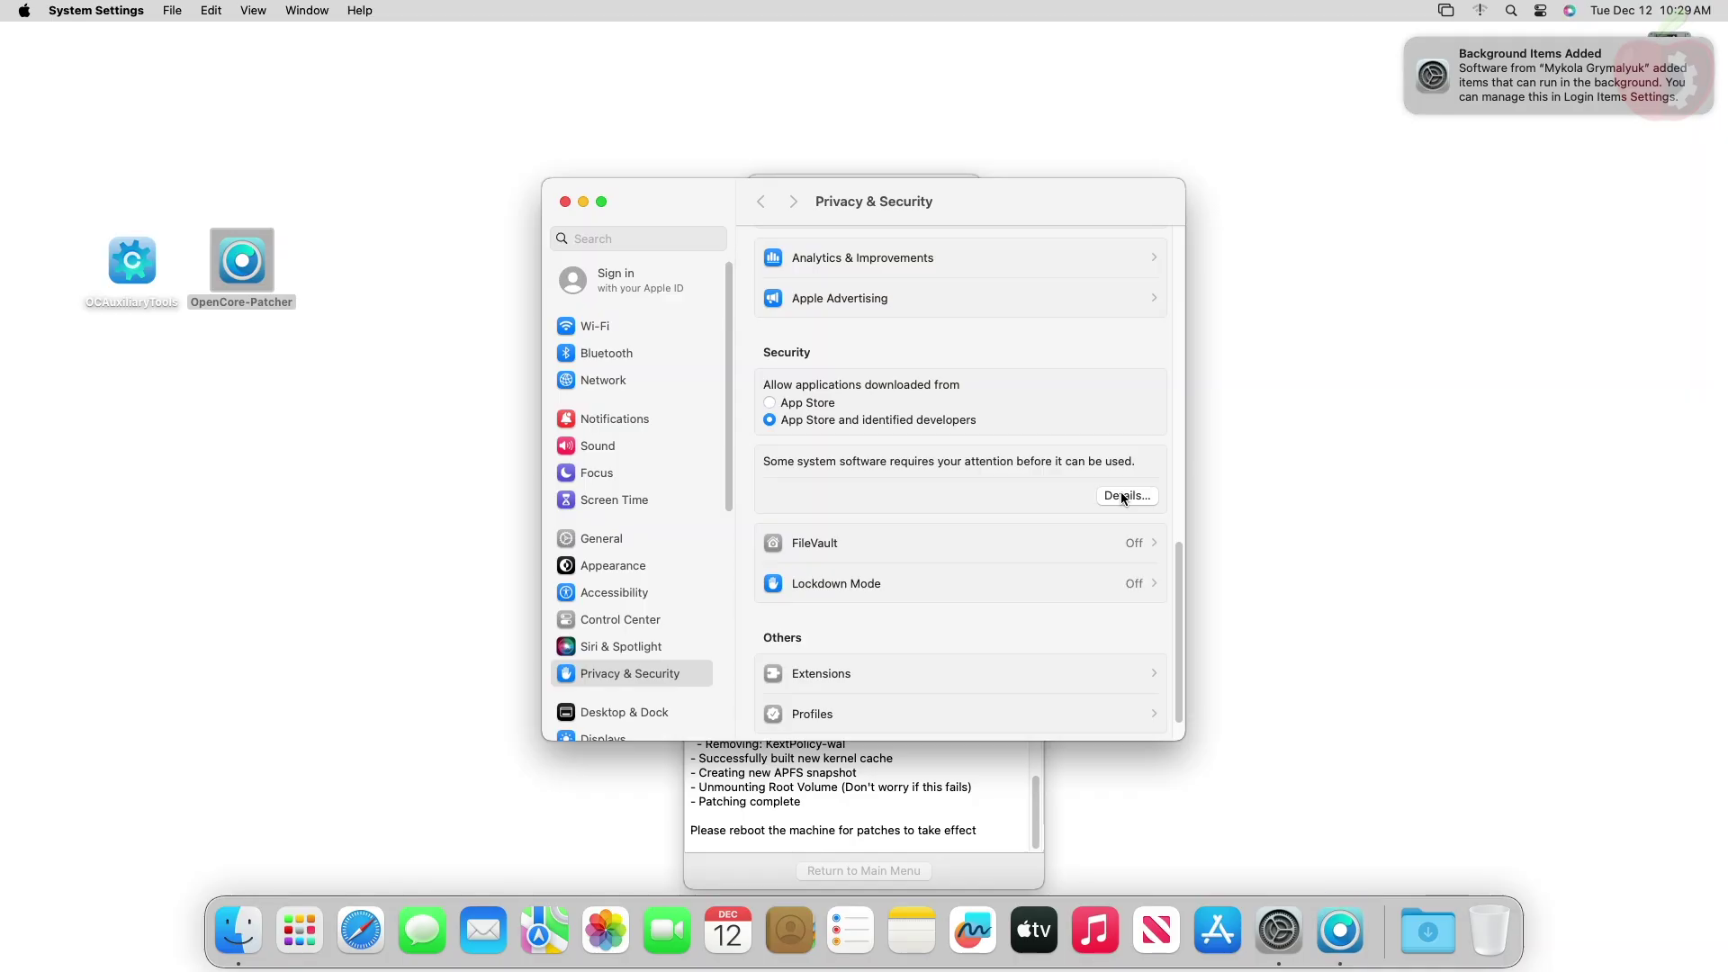
{"action": "left_click", "coordinate": [1122, 497]}
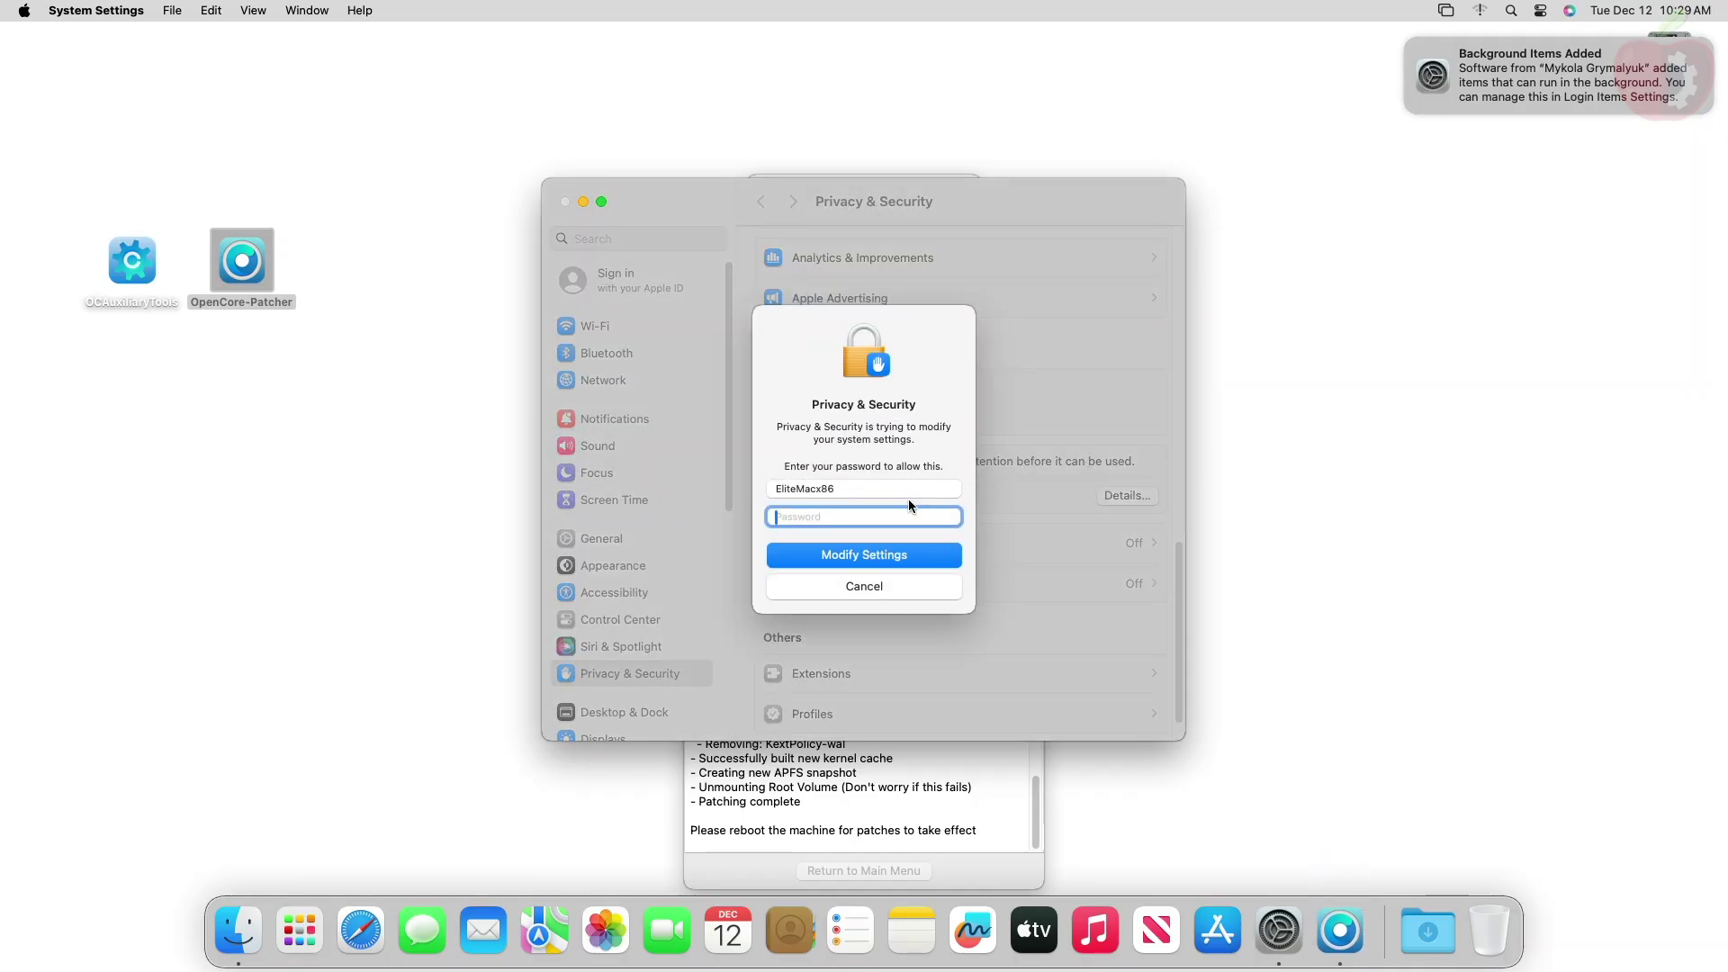
{"action": "type", "text": "••••"}
{"action": "key", "text": "Return"}
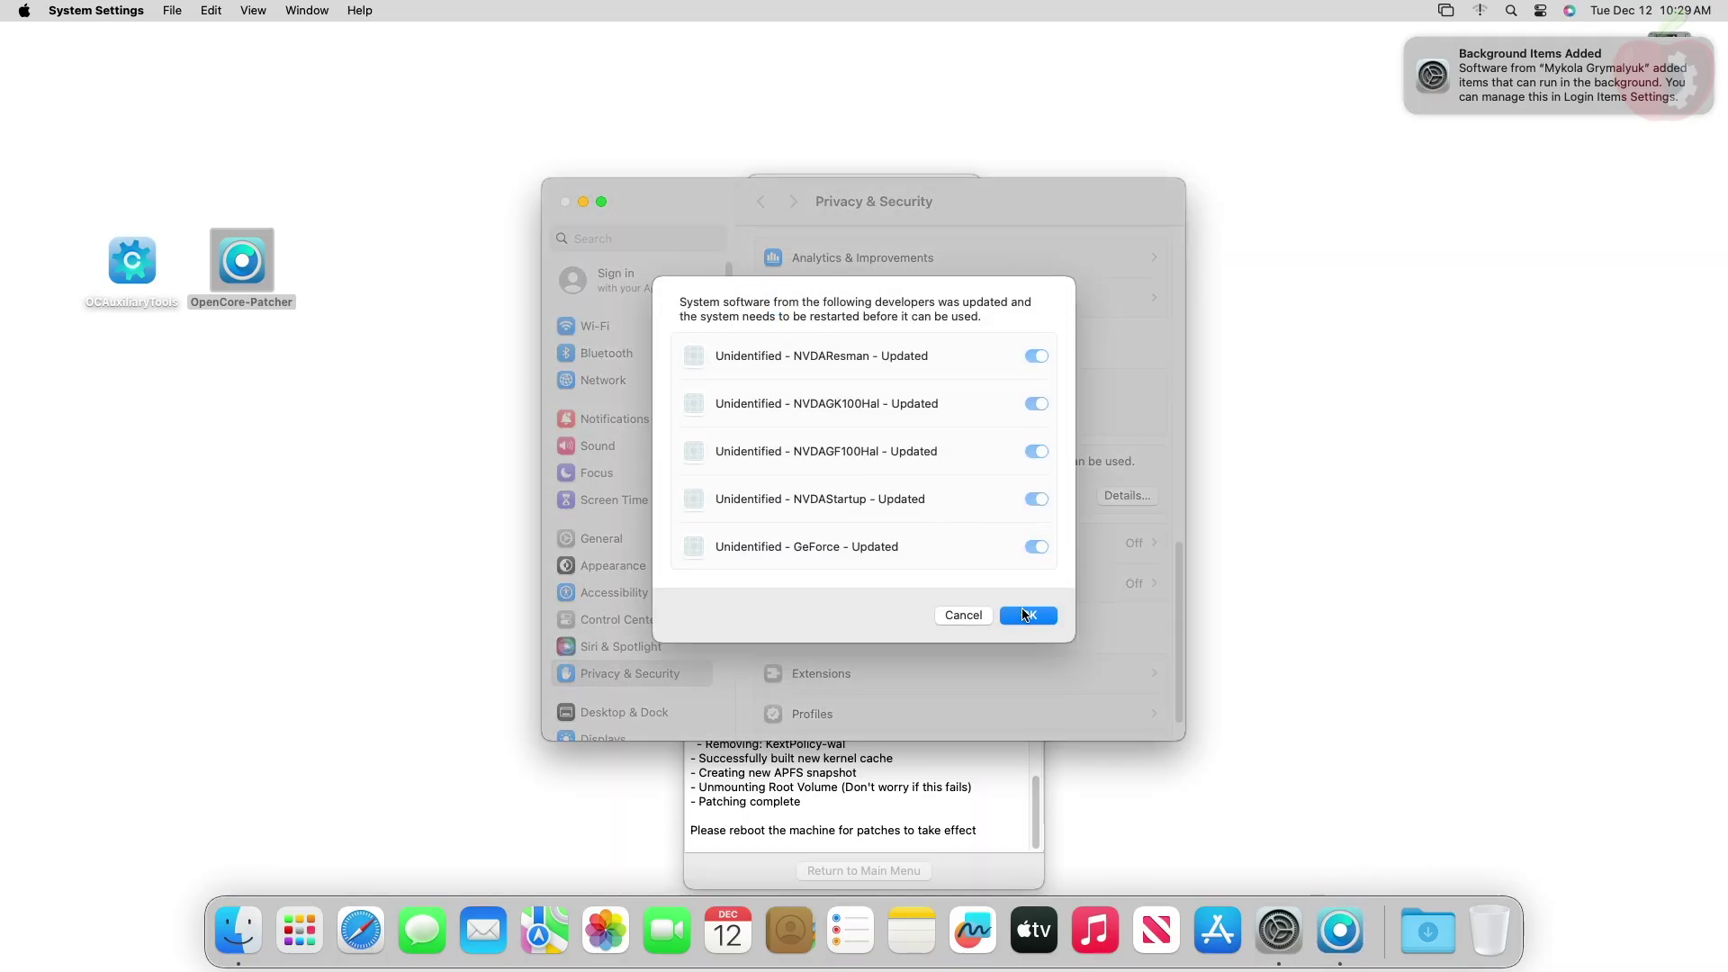
{"action": "left_click", "coordinate": [1025, 613]}
{"action": "left_click", "coordinate": [911, 513]}
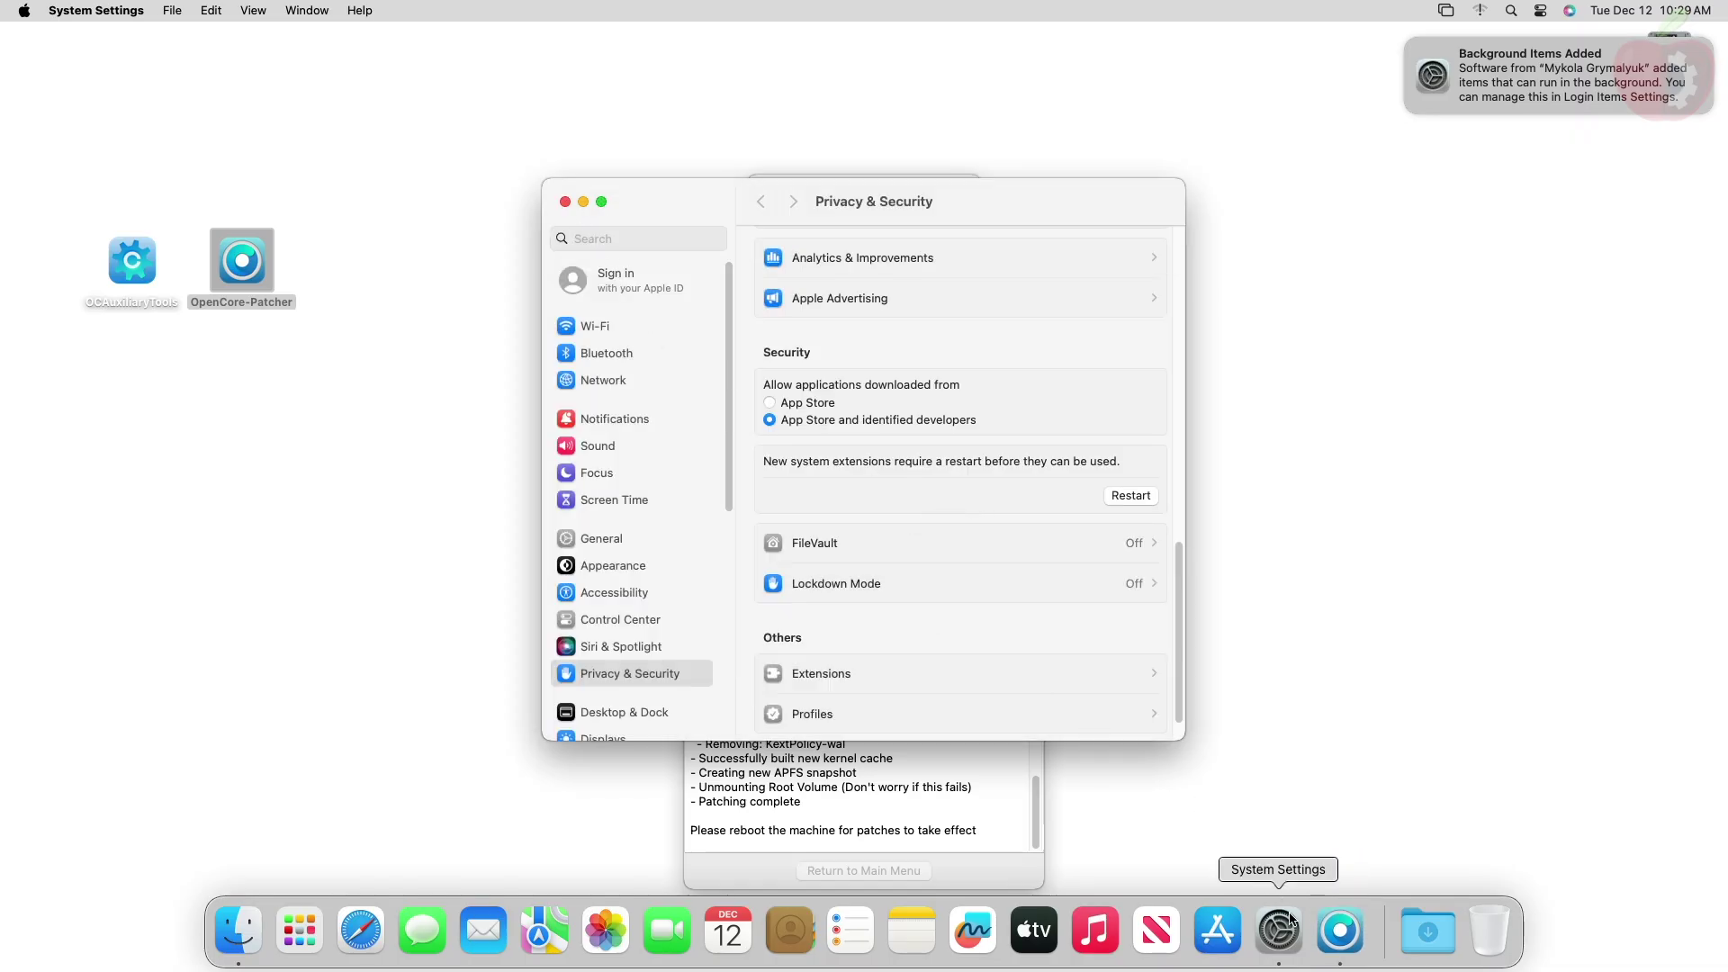
- Ignore the reboot prompt, return to the patcher's main menu, and close OpenCore Legacy Patcher
{"action": "left_click", "coordinate": [1340, 929]}
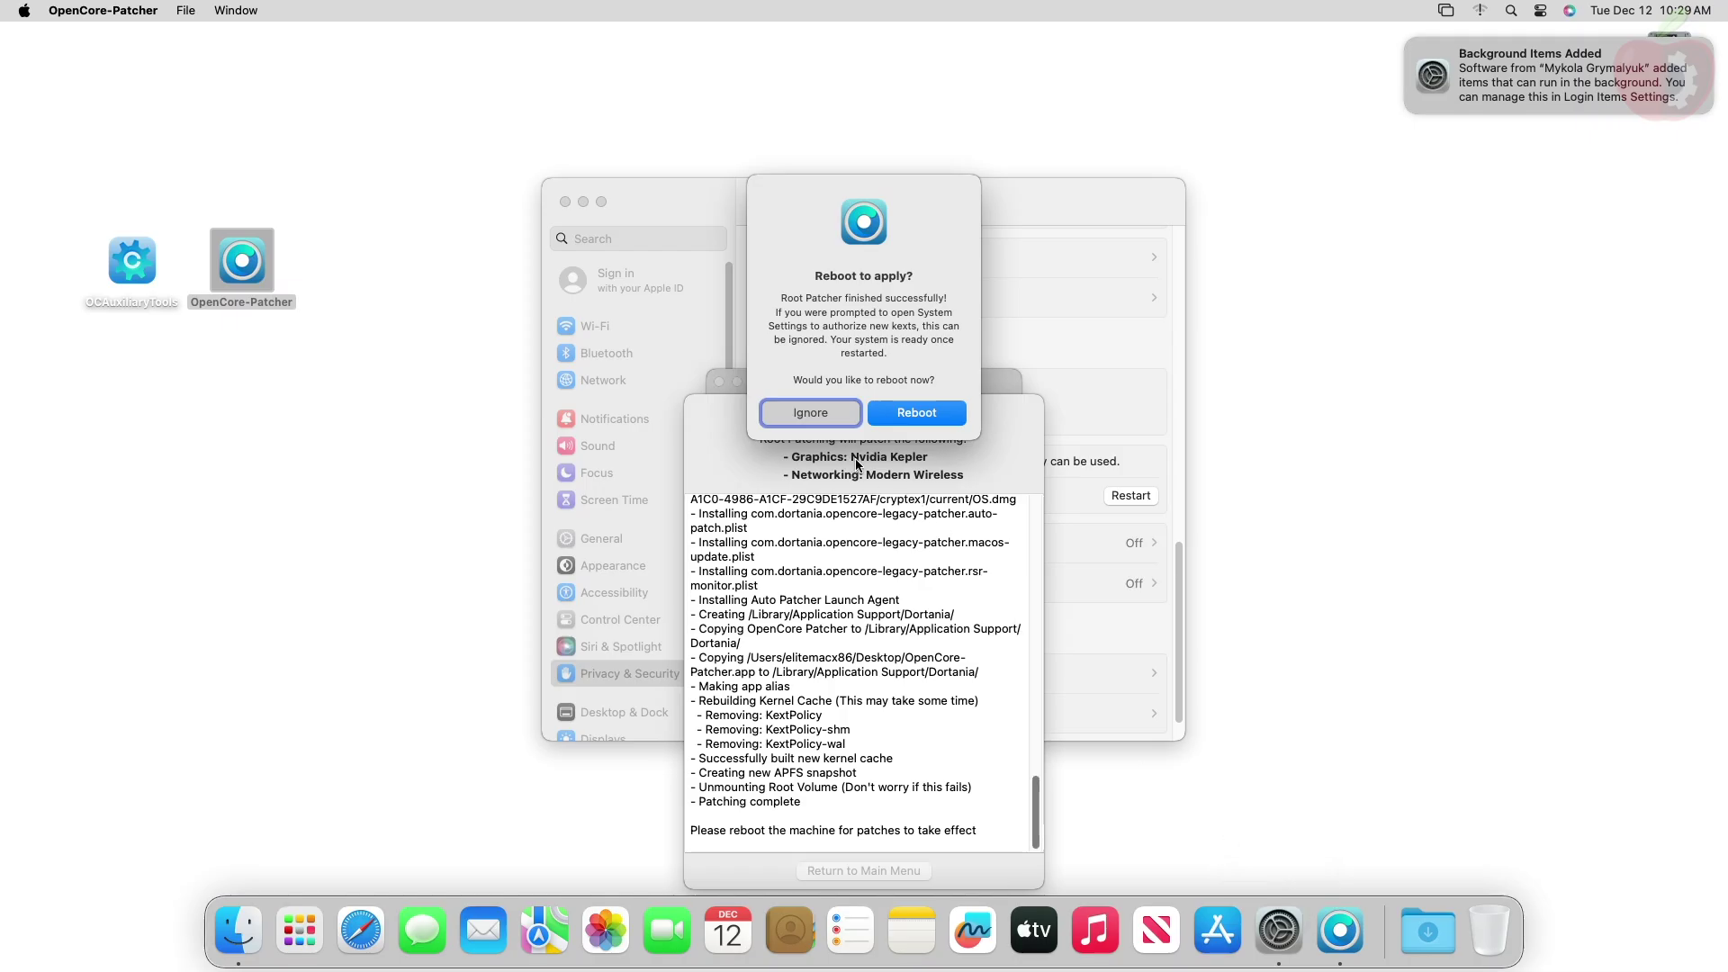
{"action": "left_click", "coordinate": [834, 416]}
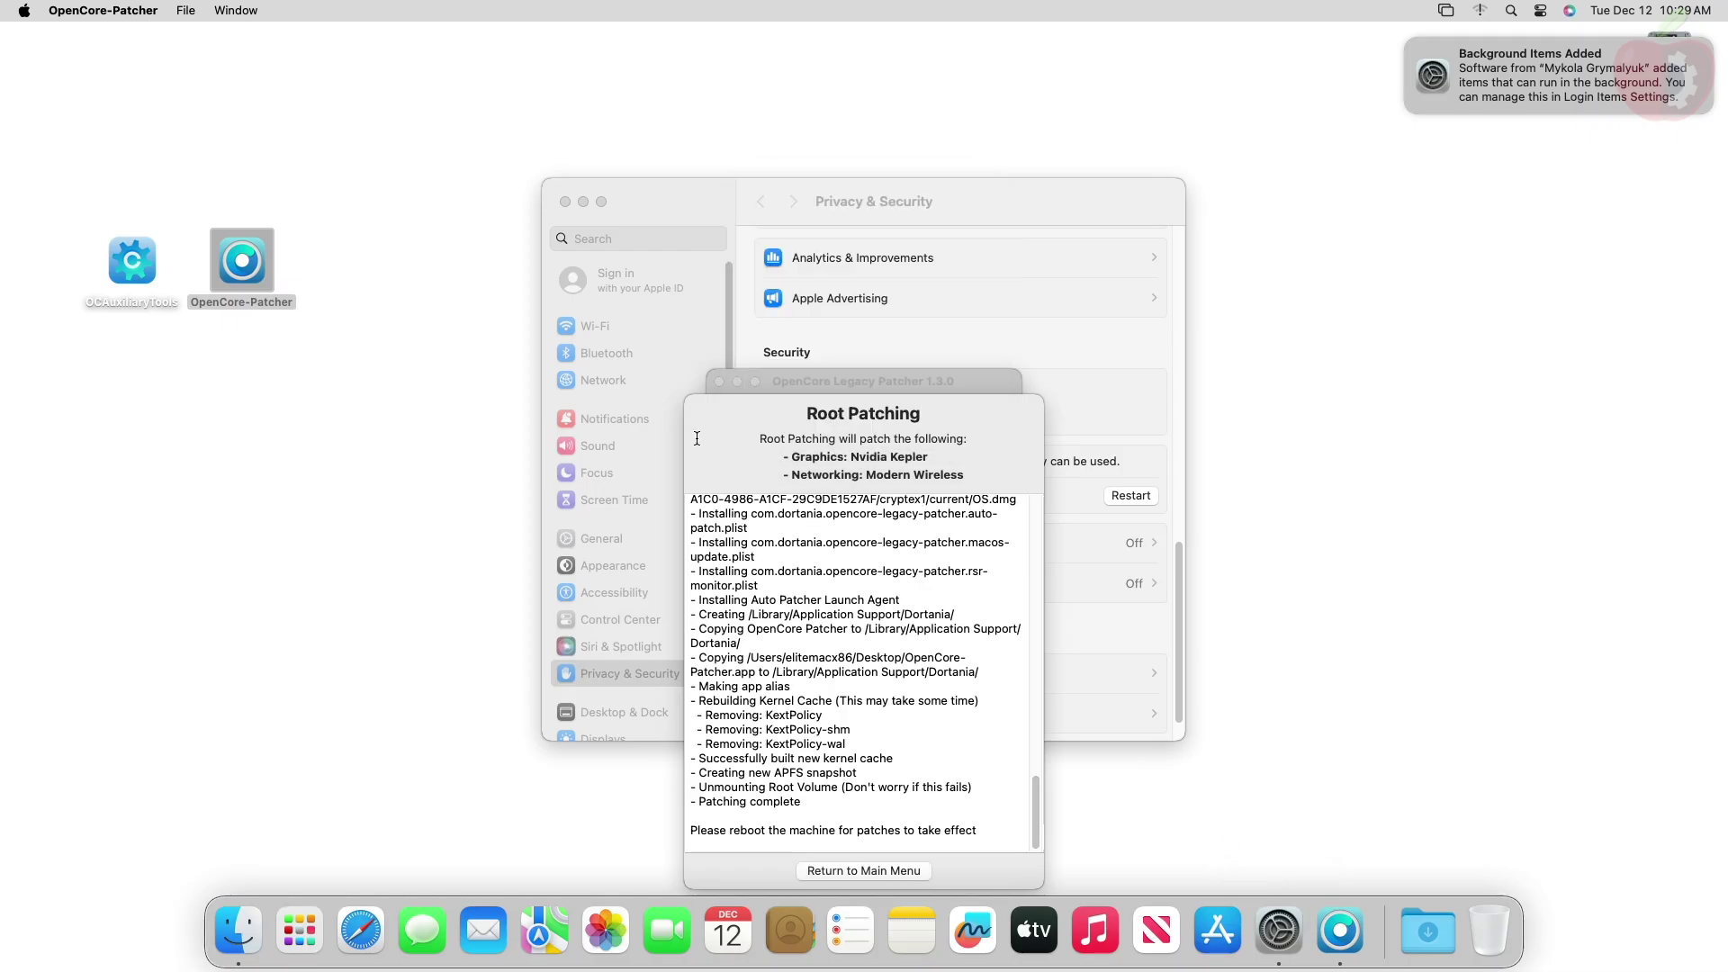
{"action": "left_click", "coordinate": [900, 870]}
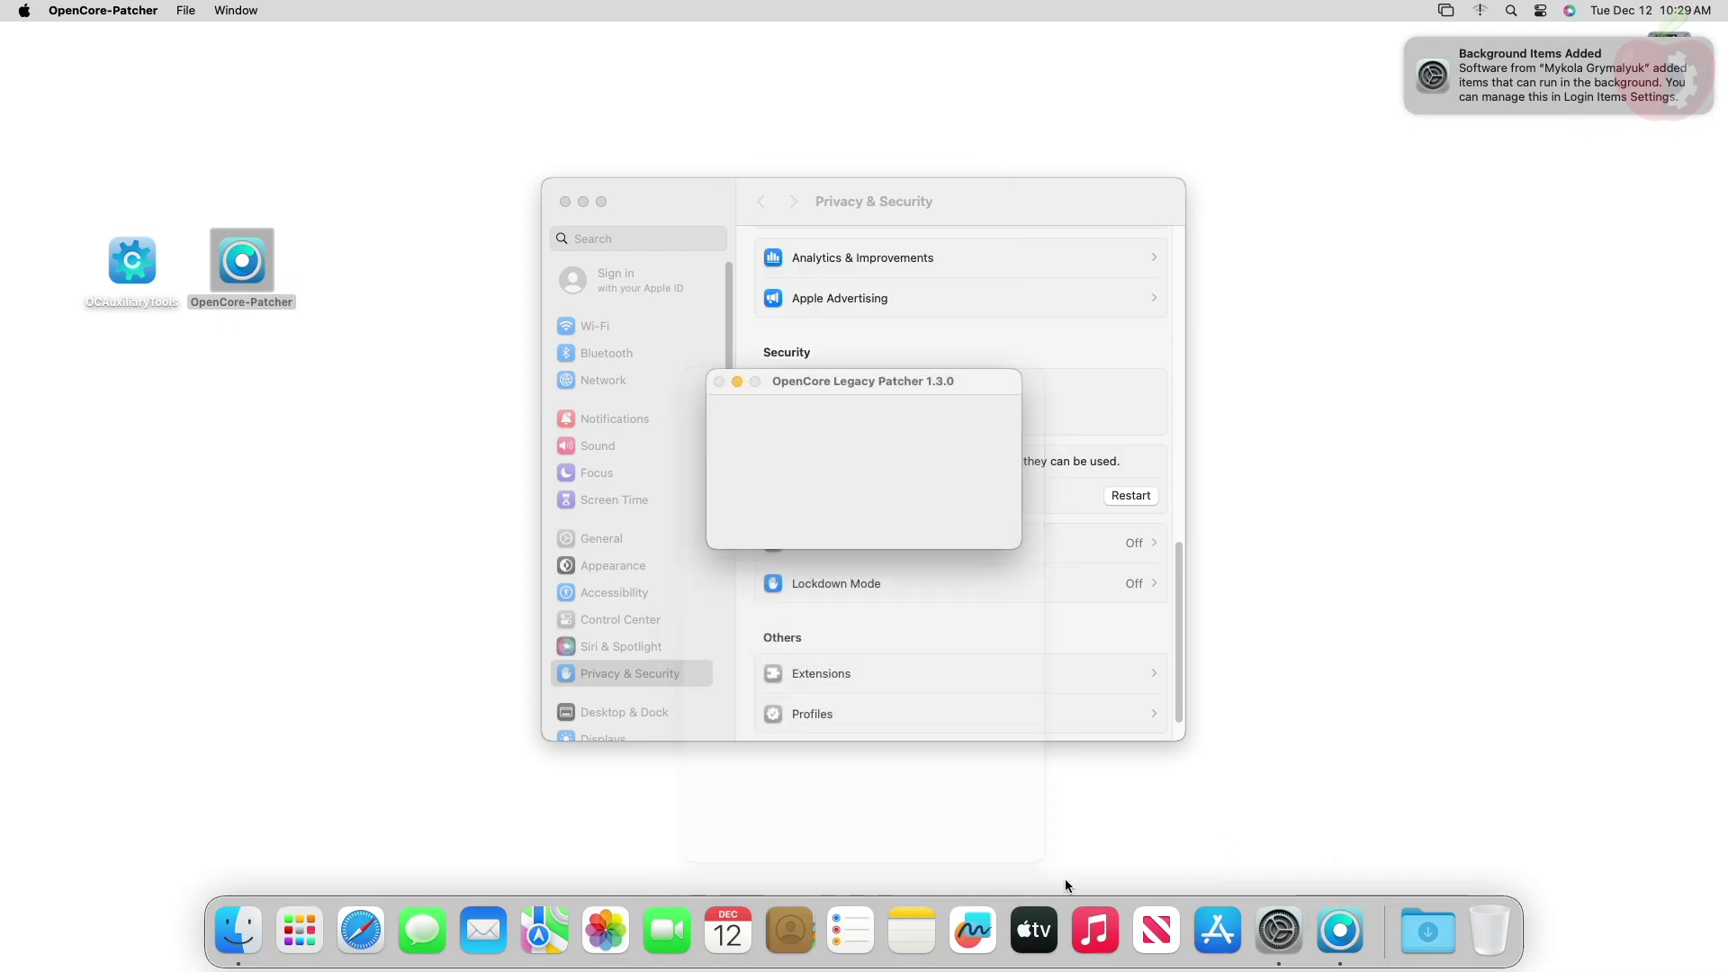
{"action": "right_click", "coordinate": [1339, 928]}
{"action": "left_click", "coordinate": [1350, 867]}
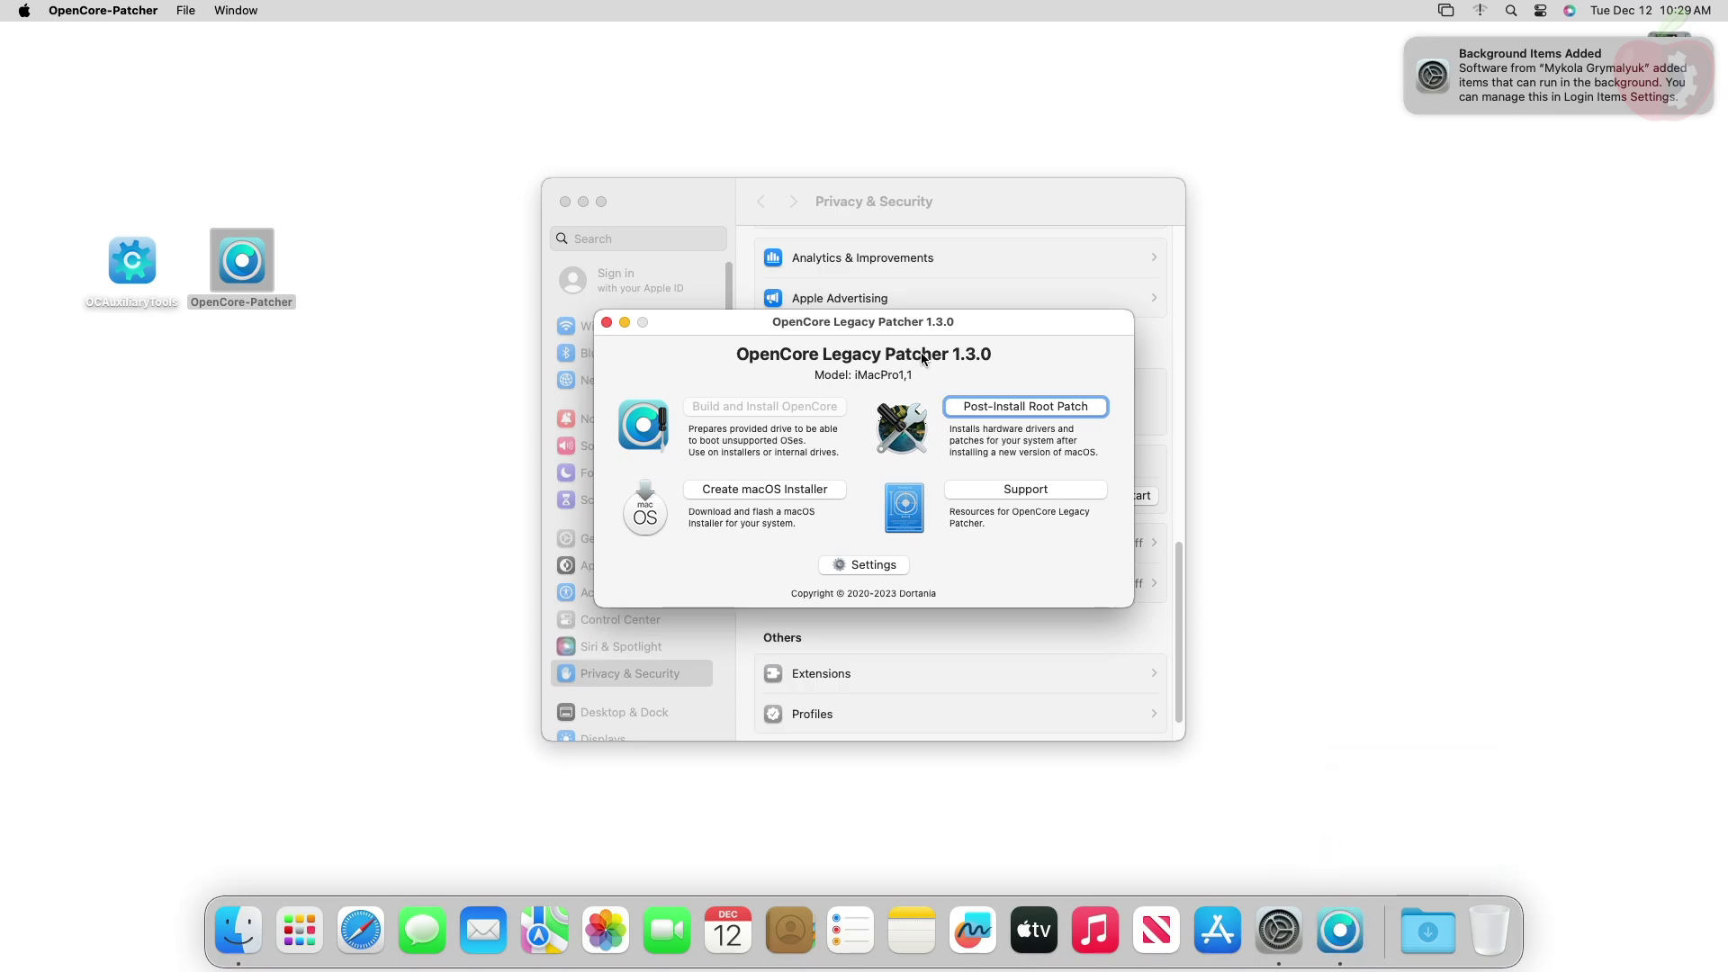
{"action": "left_click", "coordinate": [607, 322]}
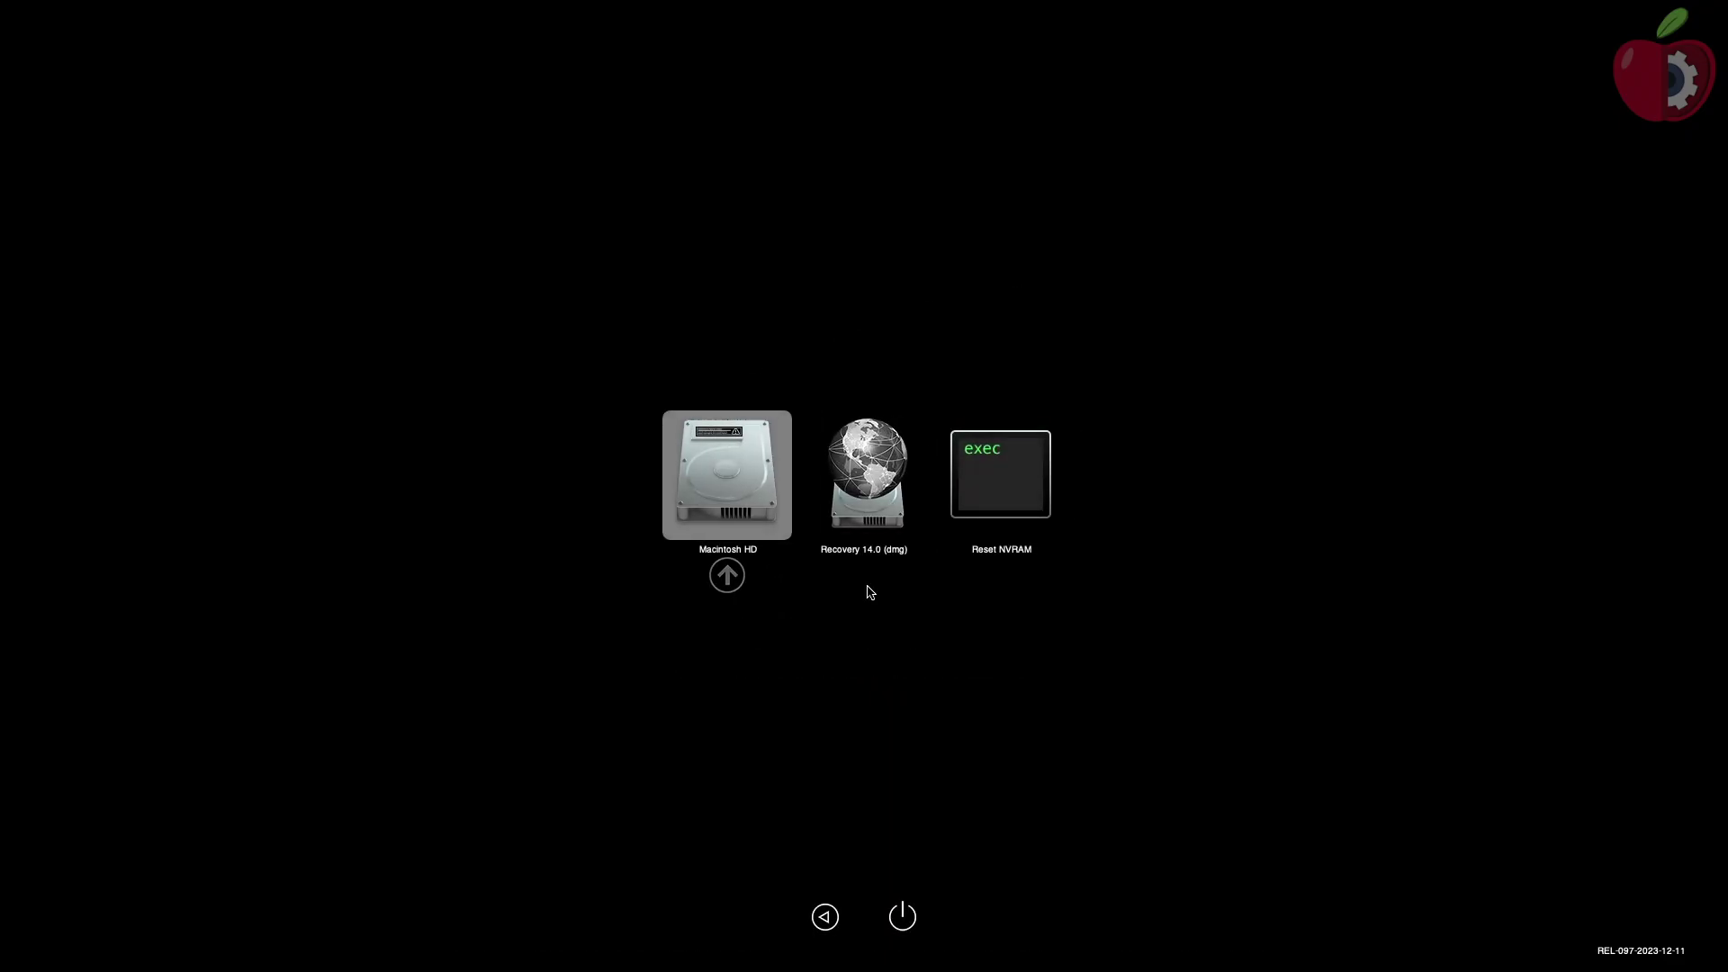
- Boot Macintosh HD from the OpenCore picker and log in with the account password
{"action": "key", "text": "Return"}
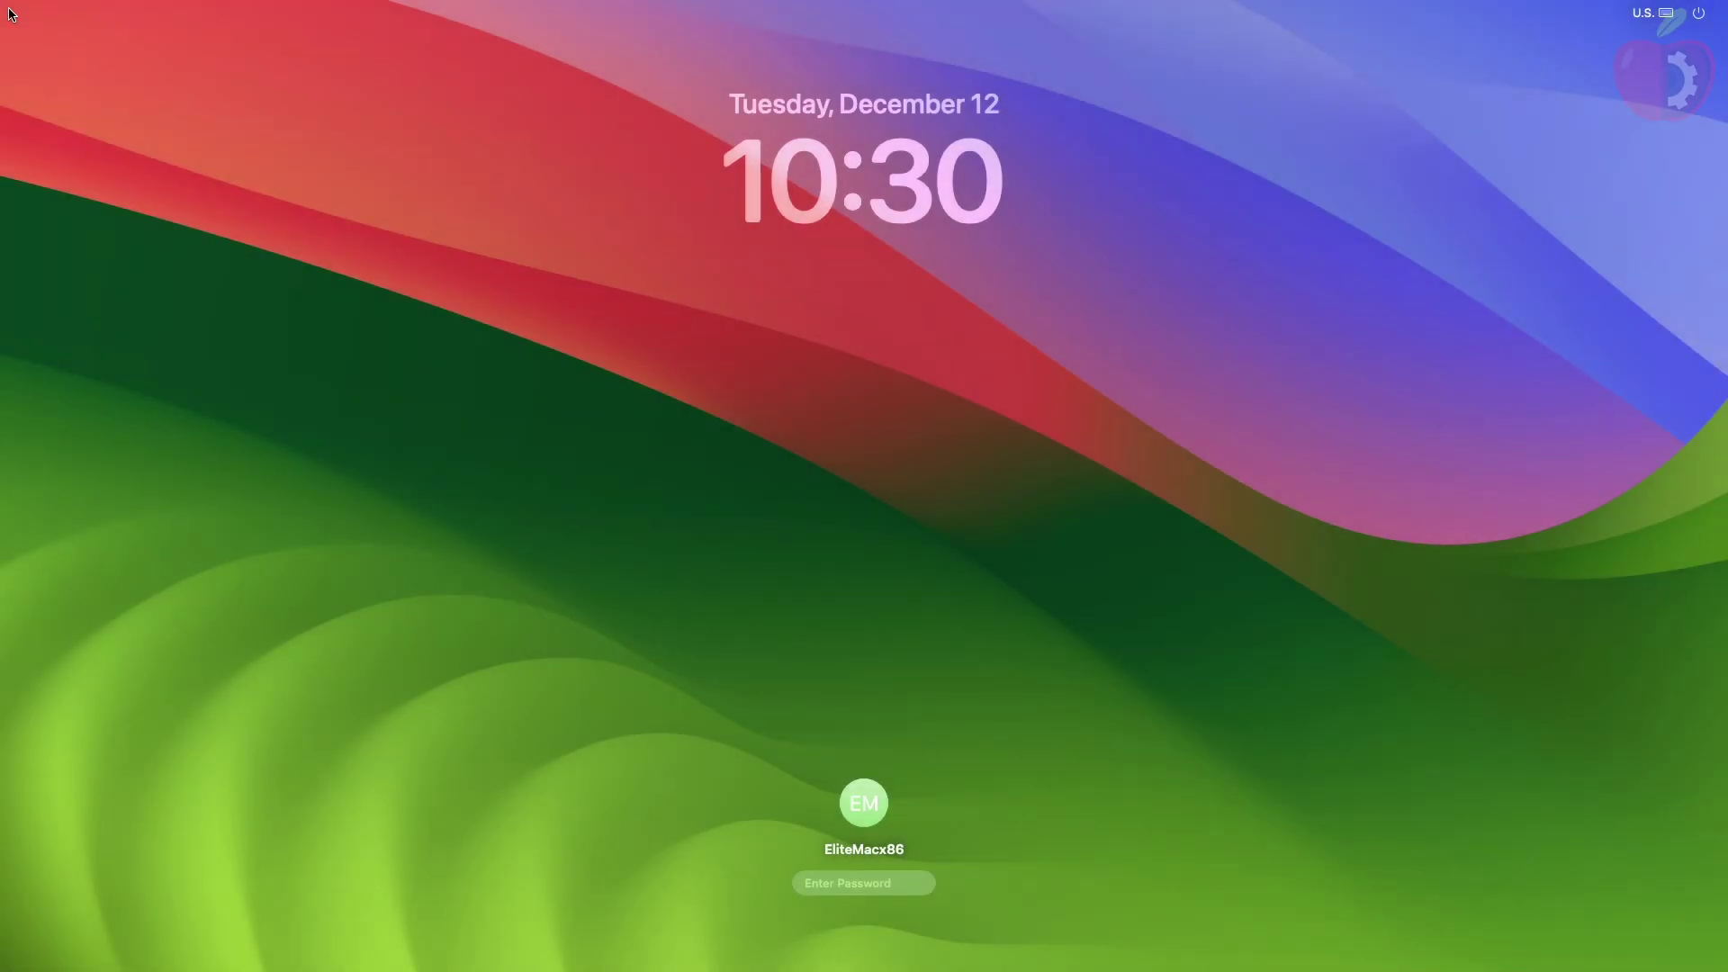
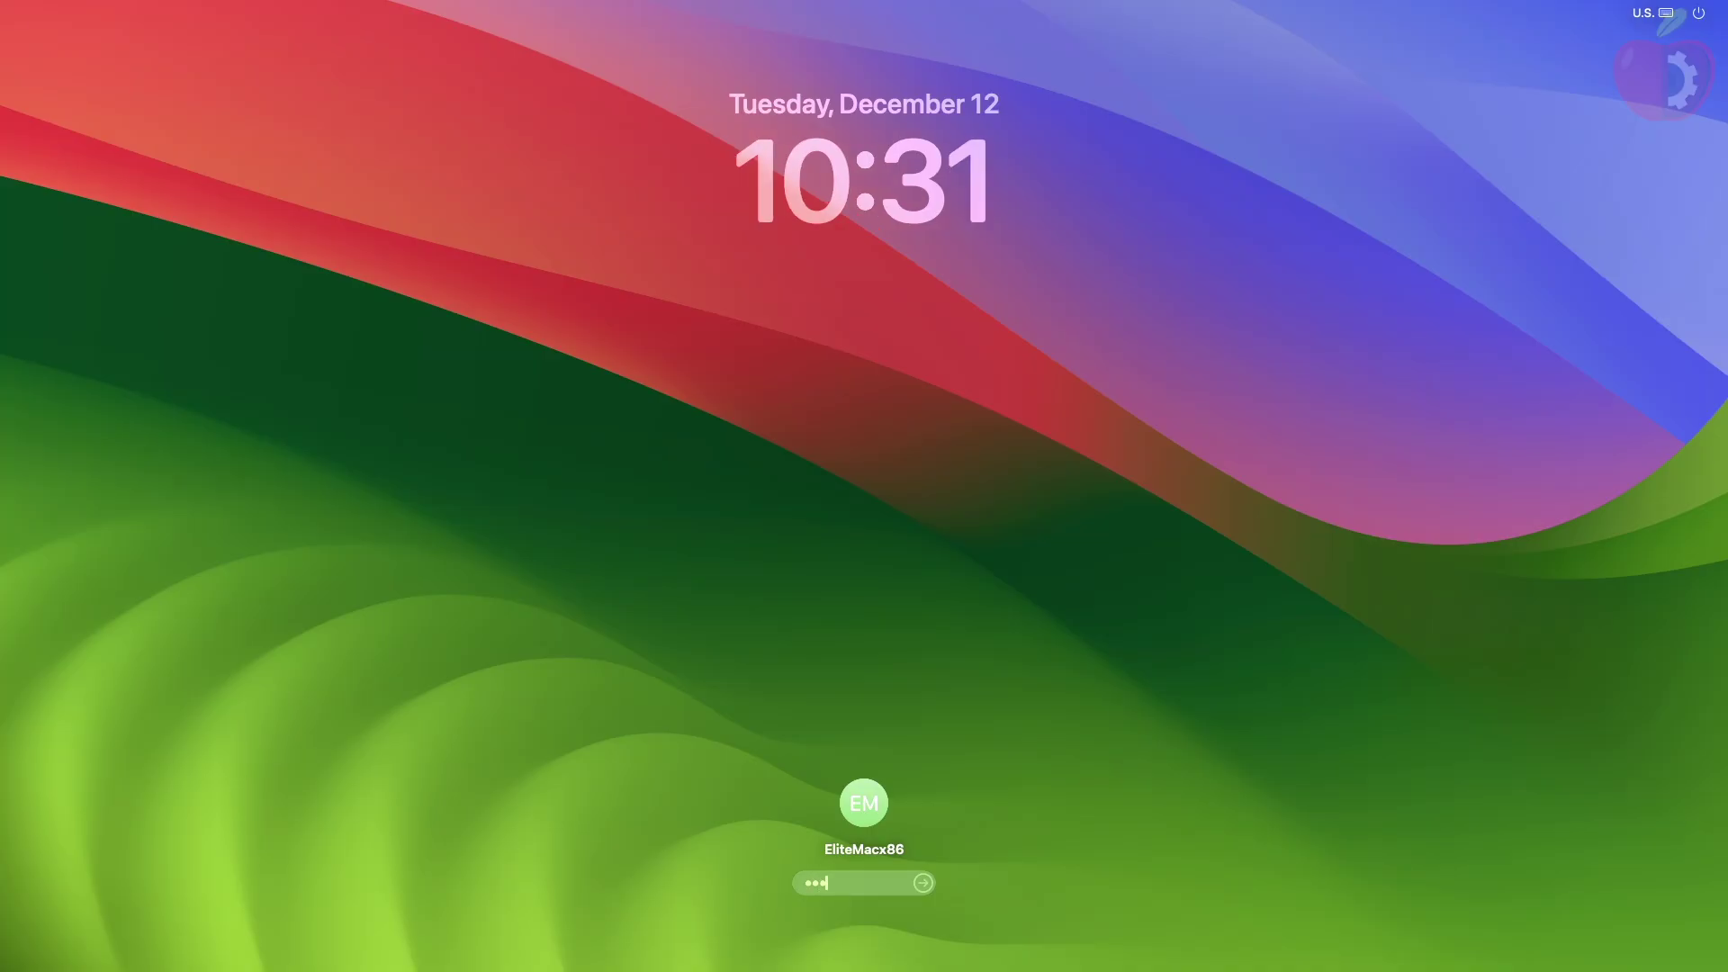
{"action": "key", "text": "Return"}
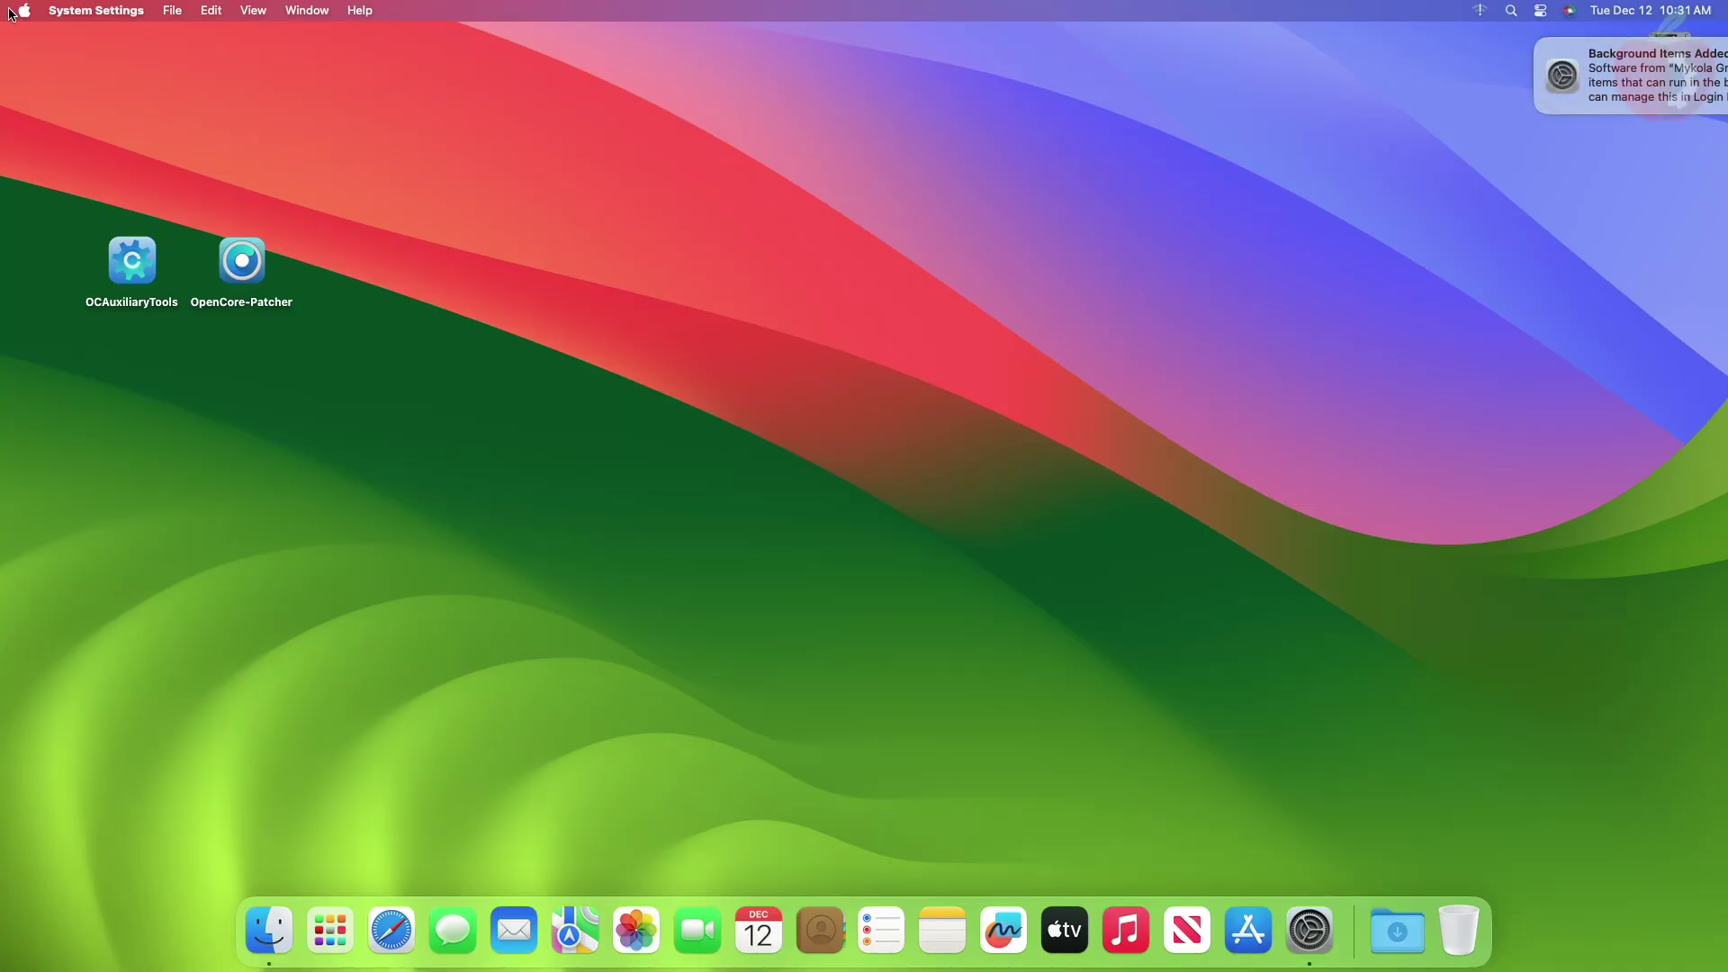
- Quit System Settings and dismiss the background items notification
{"action": "left_click", "coordinate": [94, 10]}
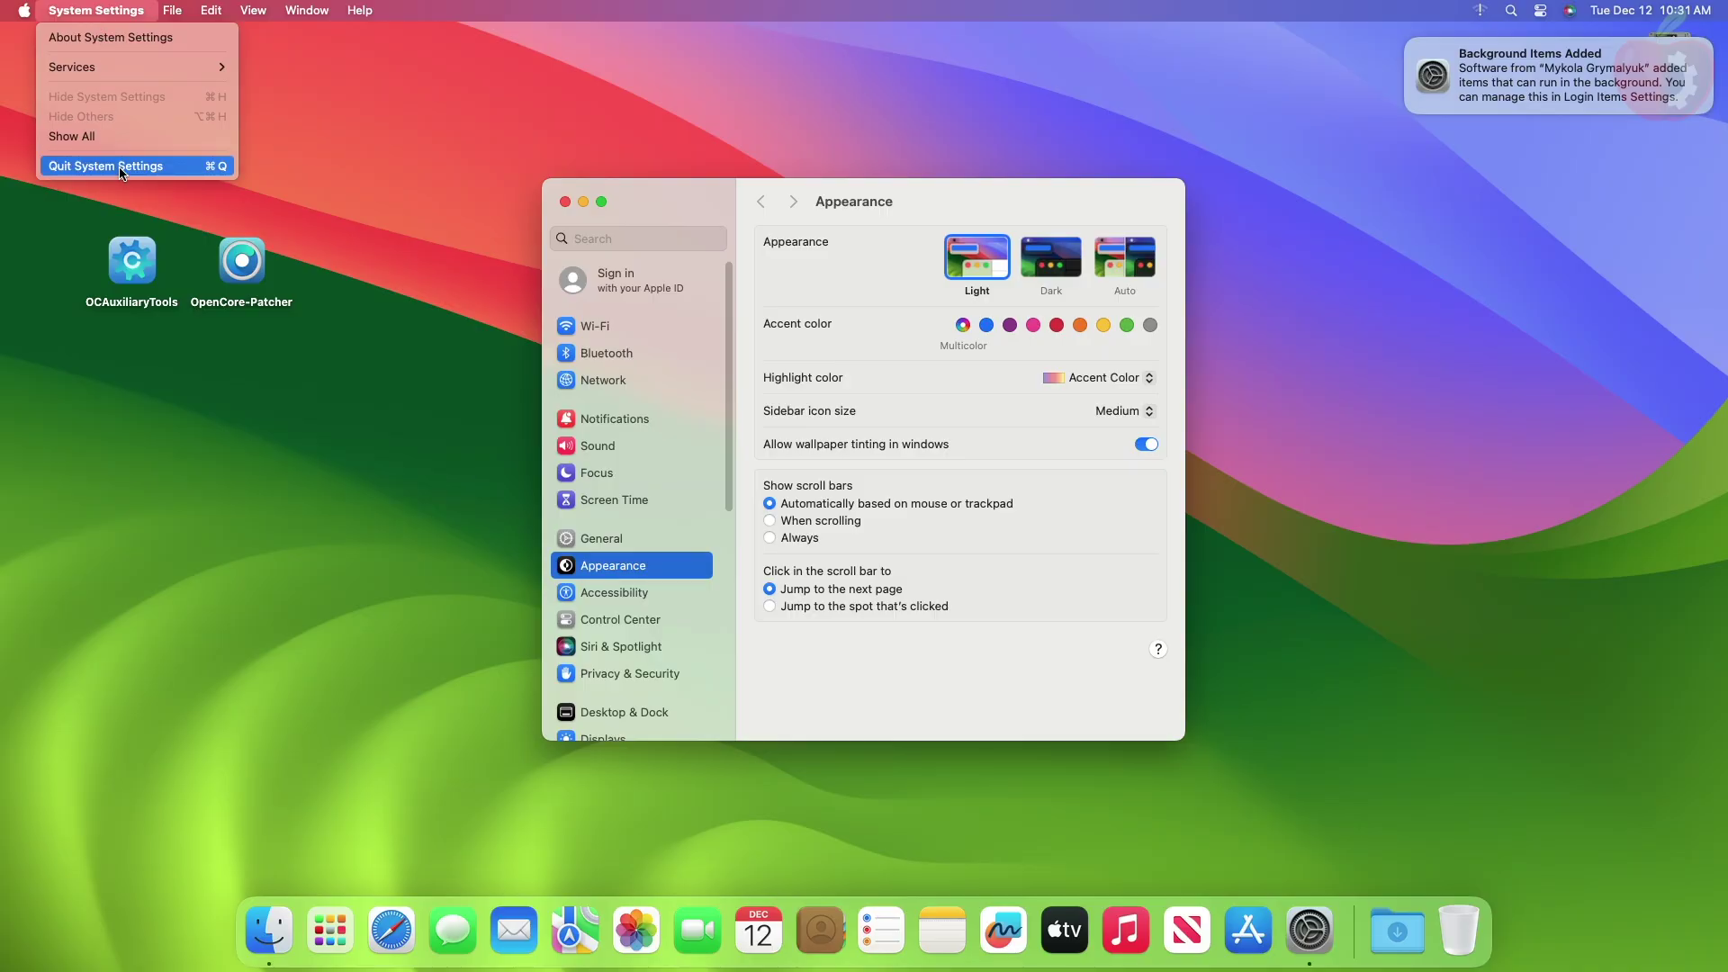
{"action": "left_click", "coordinate": [119, 169]}
{"action": "left_click", "coordinate": [1407, 35]}
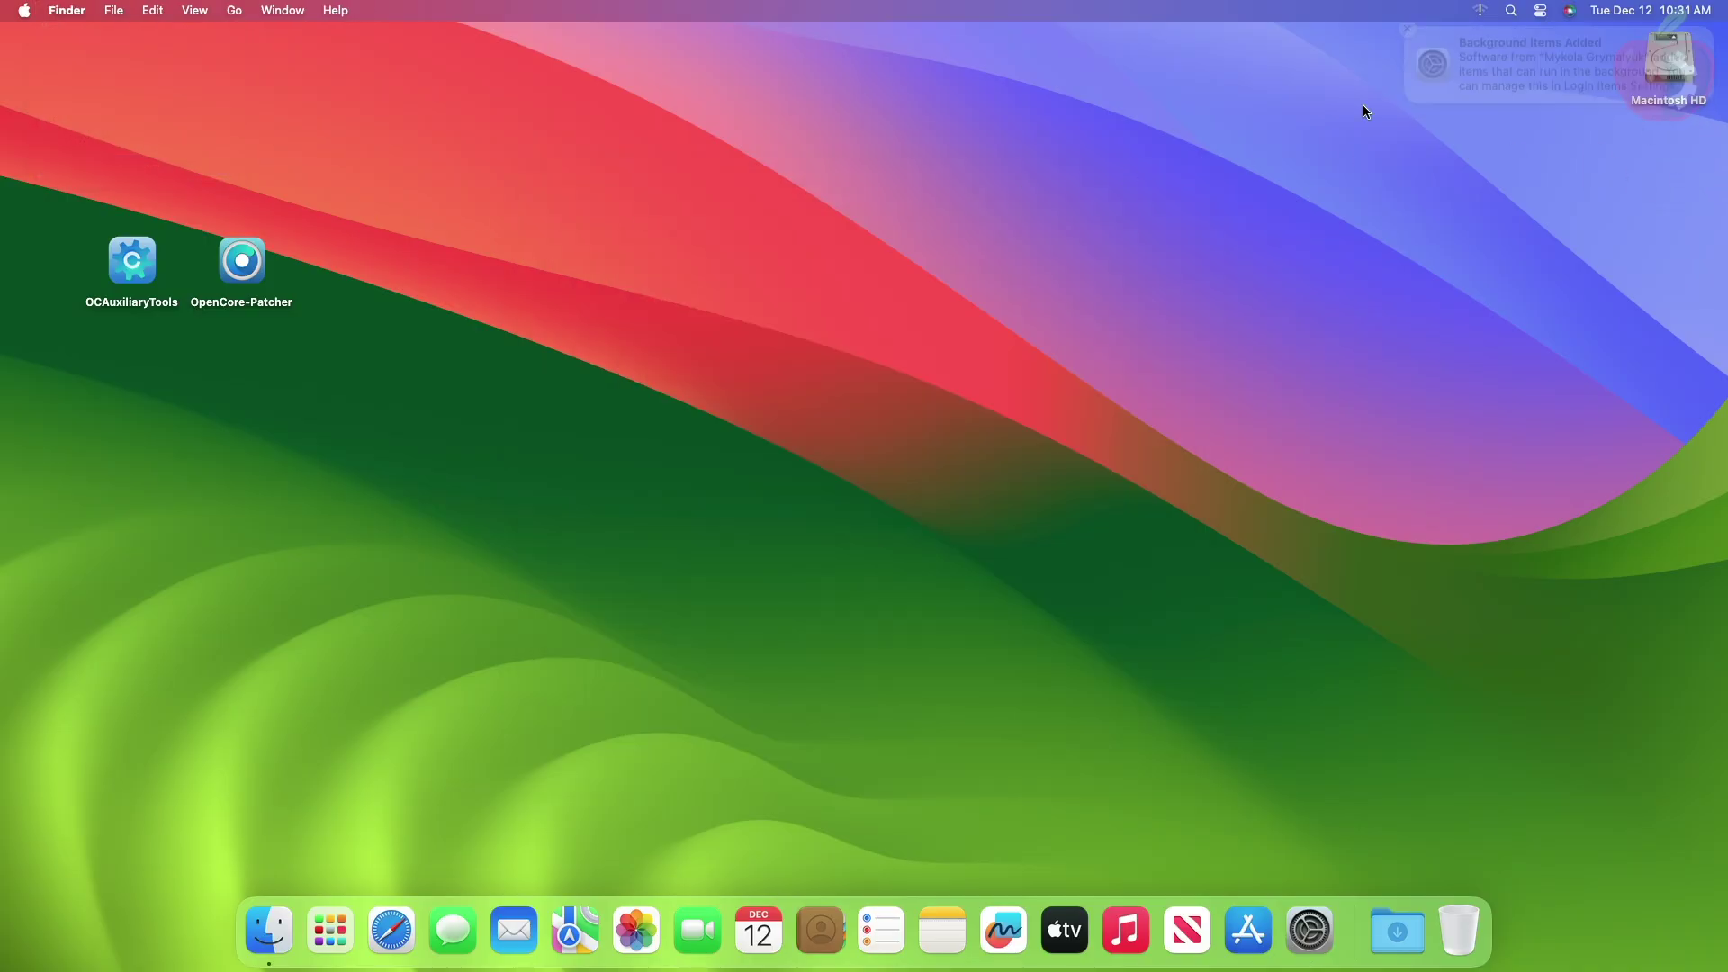
- Launch Hackintool, confirm GPU Name under GFX0 reads GeForce GT 710, then quit it
{"action": "left_click", "coordinate": [330, 929]}
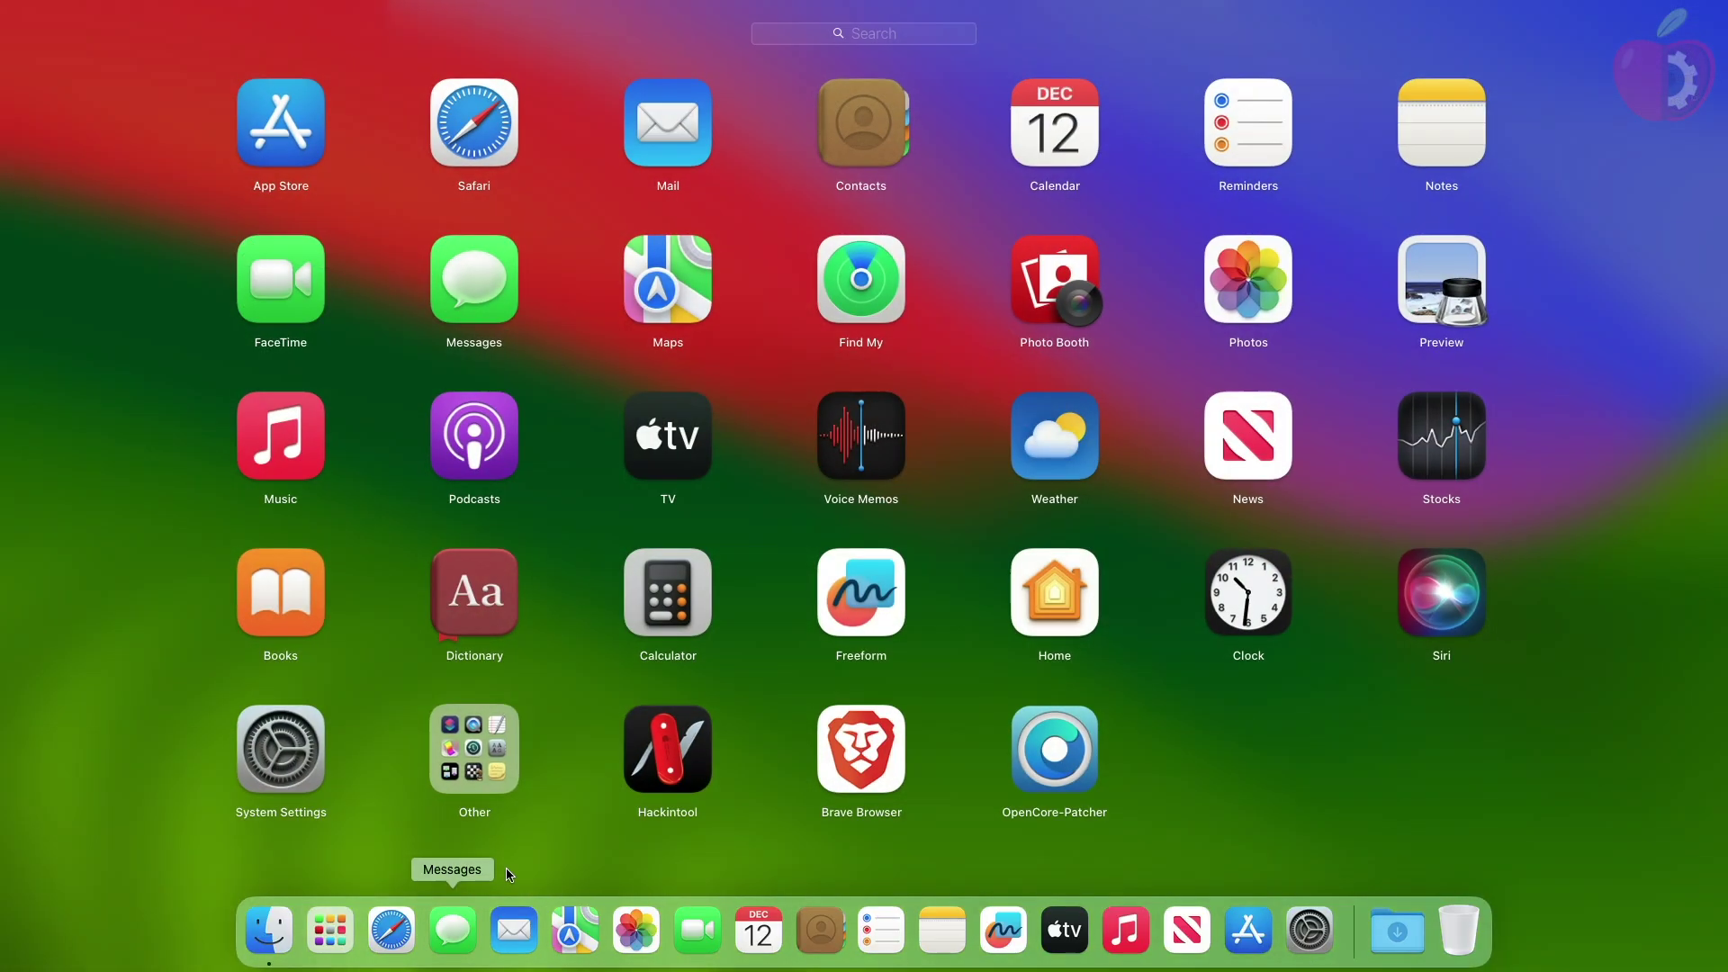
{"action": "left_click", "coordinate": [664, 764]}
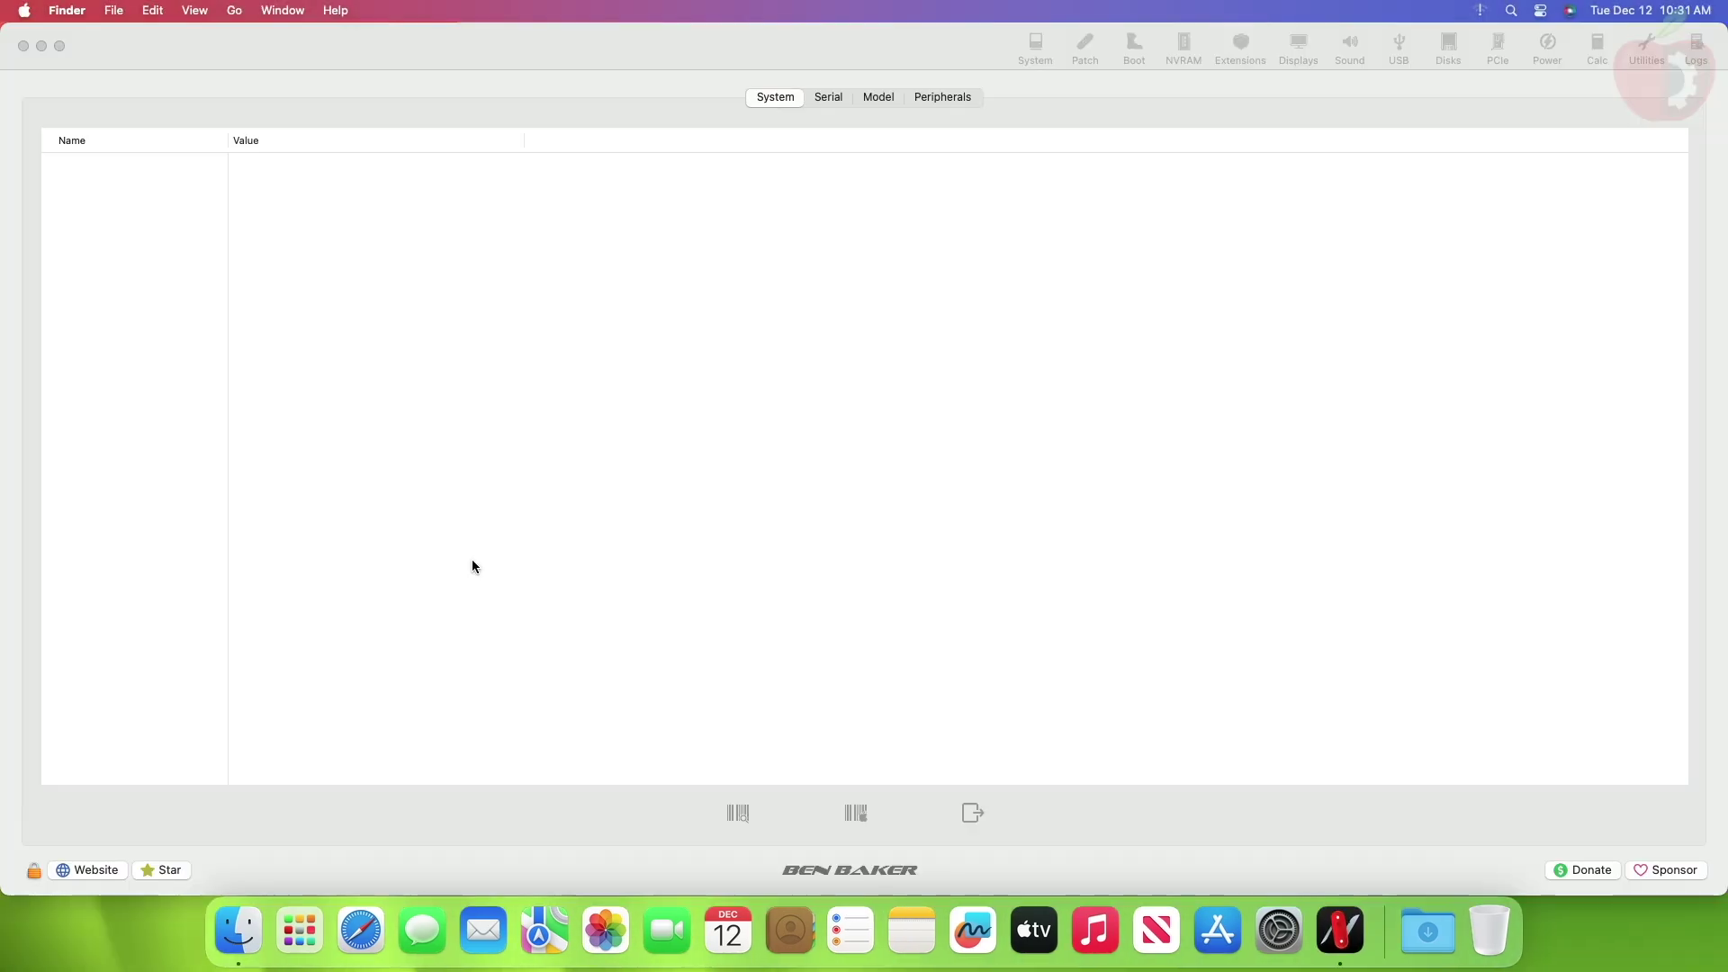
{"action": "left_click", "coordinate": [331, 632]}
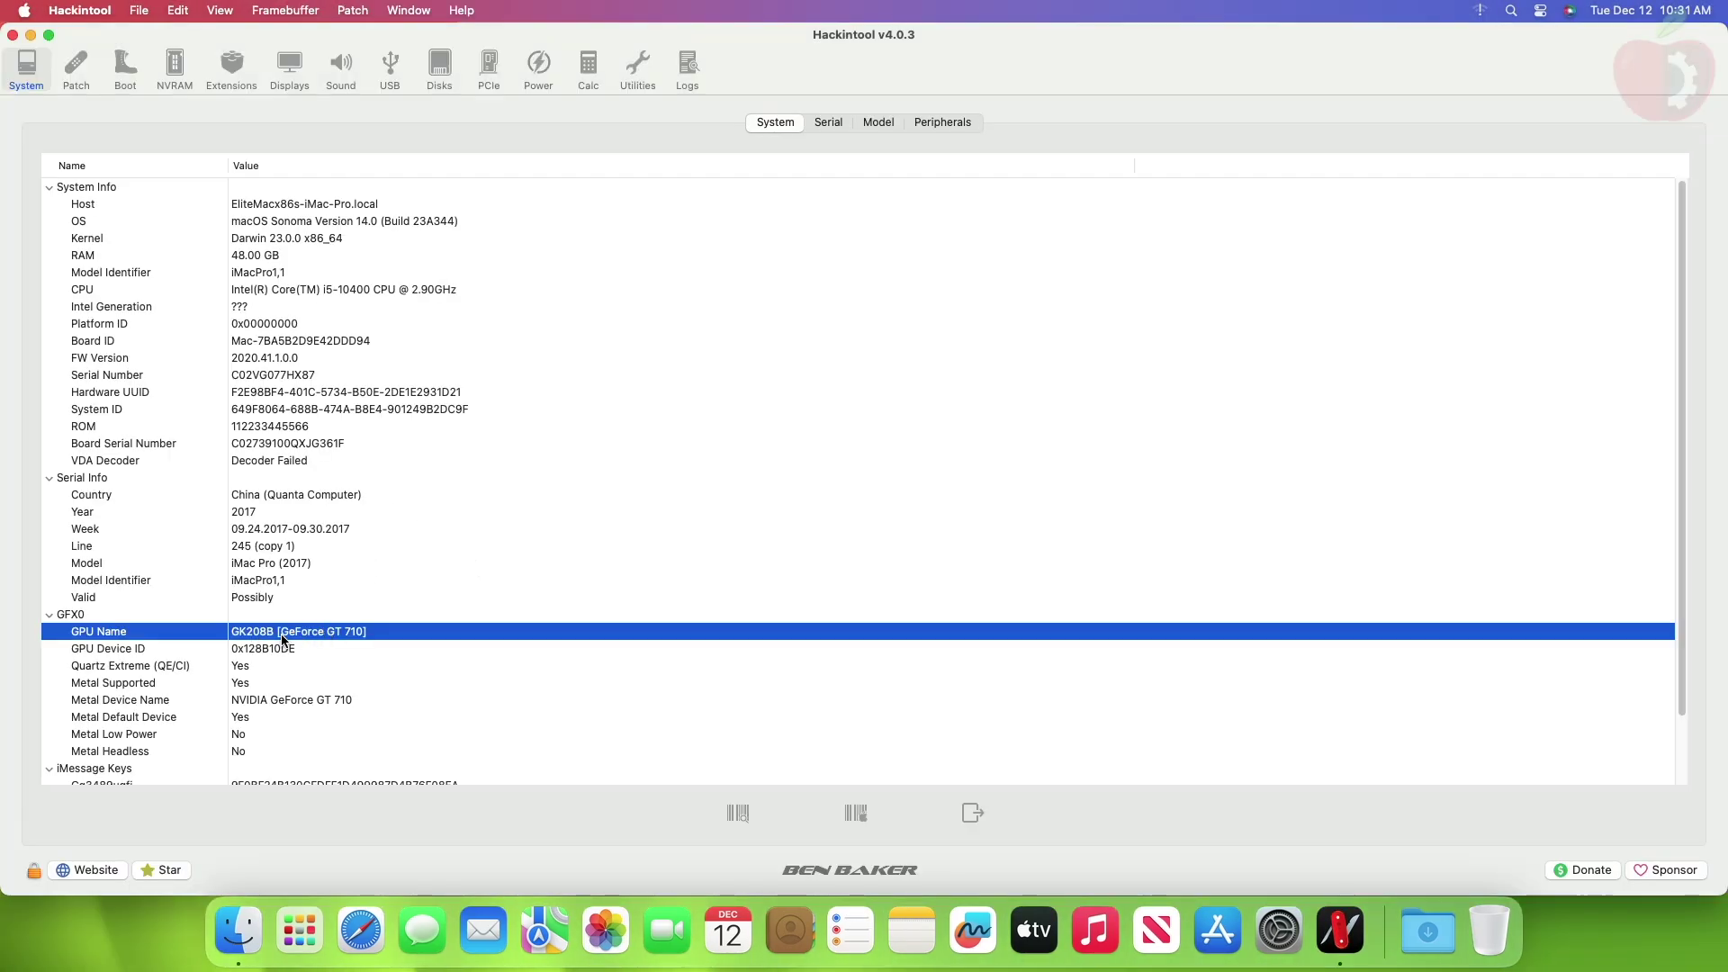
{"action": "key", "text": "super+q"}
- Confirm About This Mac lists NVIDIA GeForce GT 710 2 GB graphics, then bring up Spotlight
{"action": "left_click", "coordinate": [24, 9]}
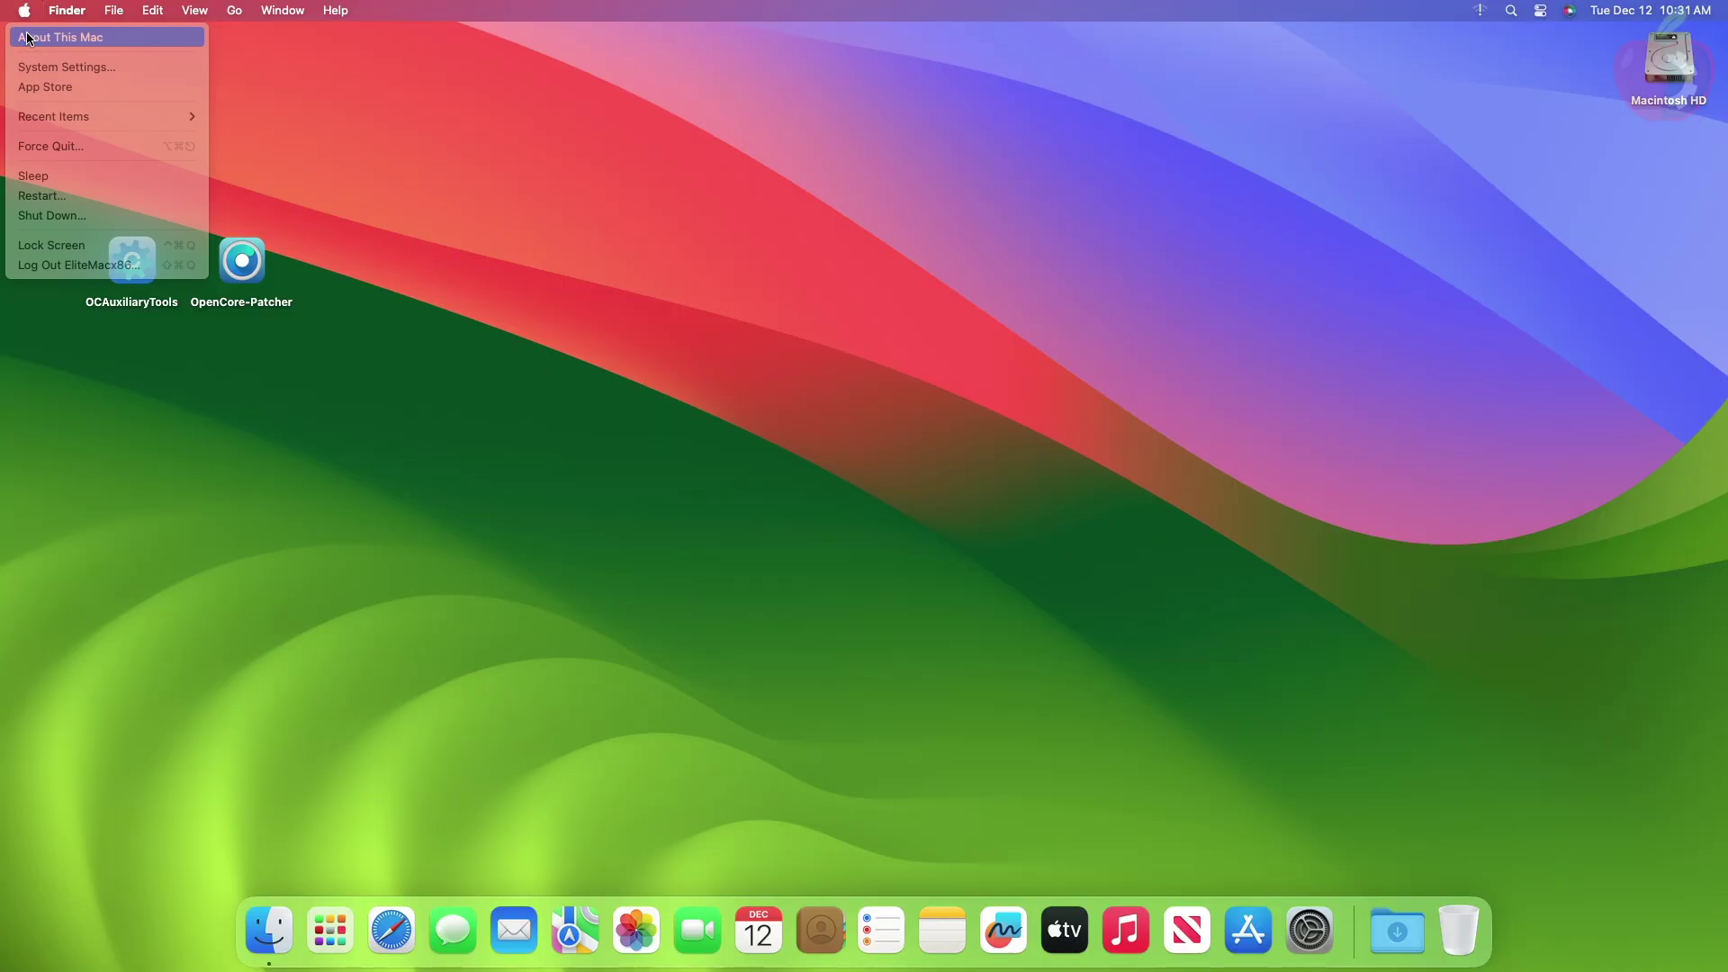
{"action": "left_click", "coordinate": [74, 30]}
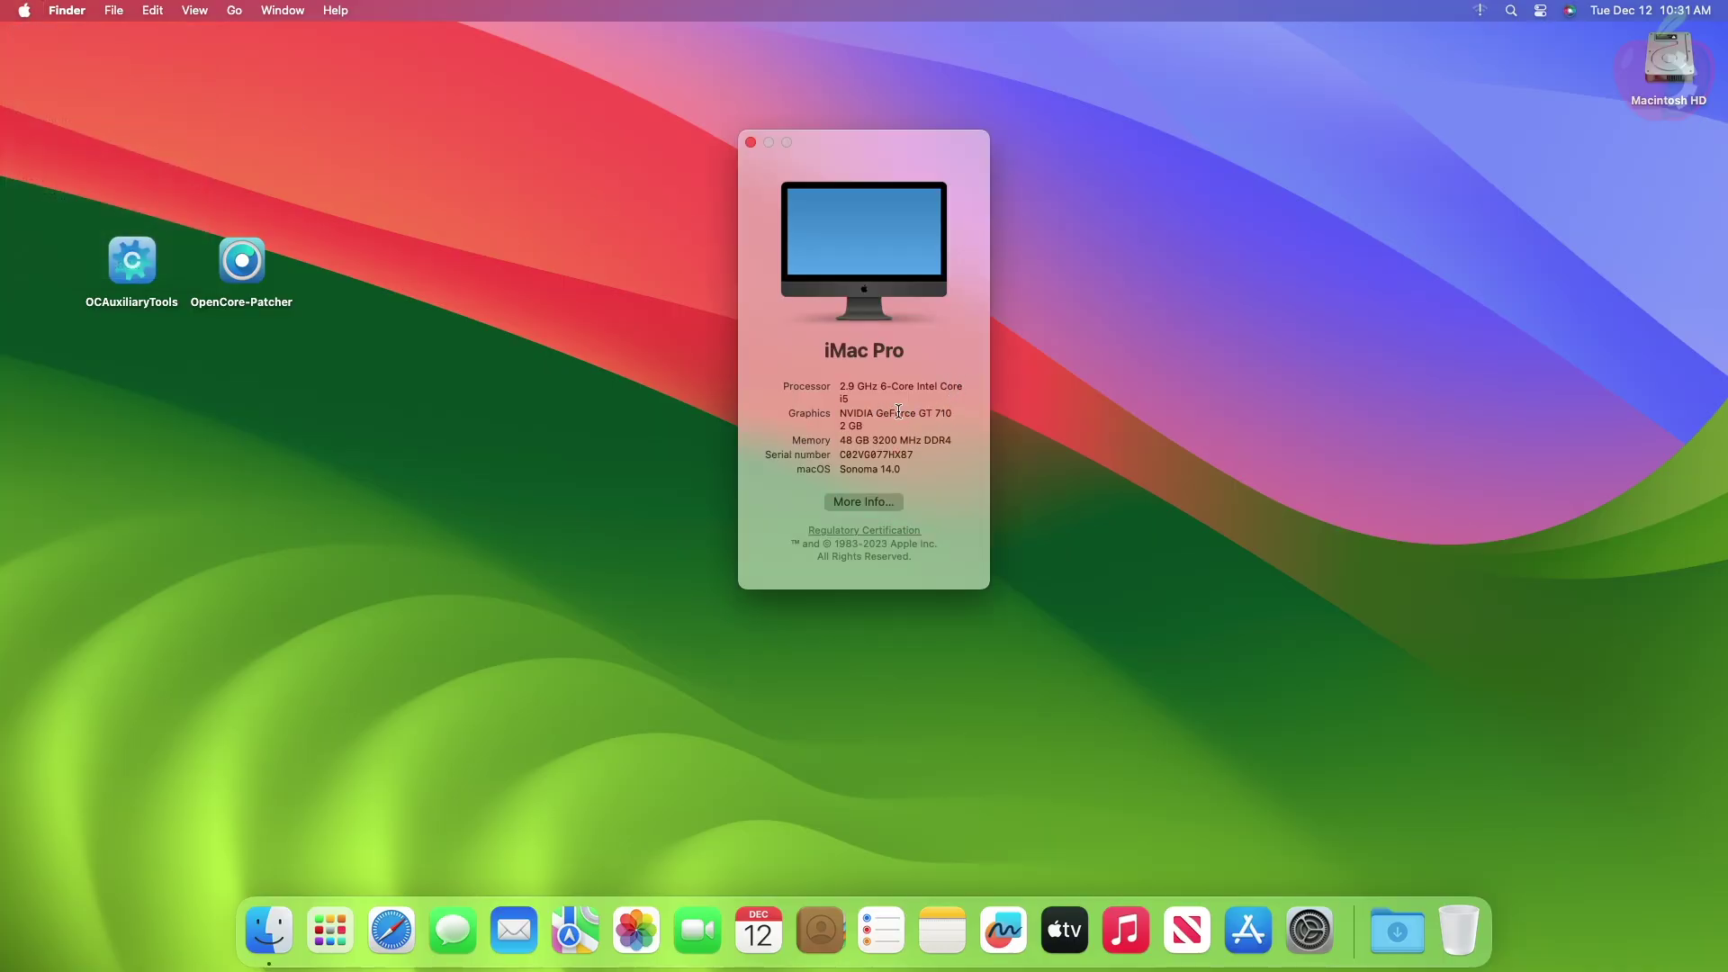
{"action": "triple_click", "coordinate": [872, 408]}
{"action": "left_click", "coordinate": [900, 415]}
{"action": "key", "text": "super+space"}
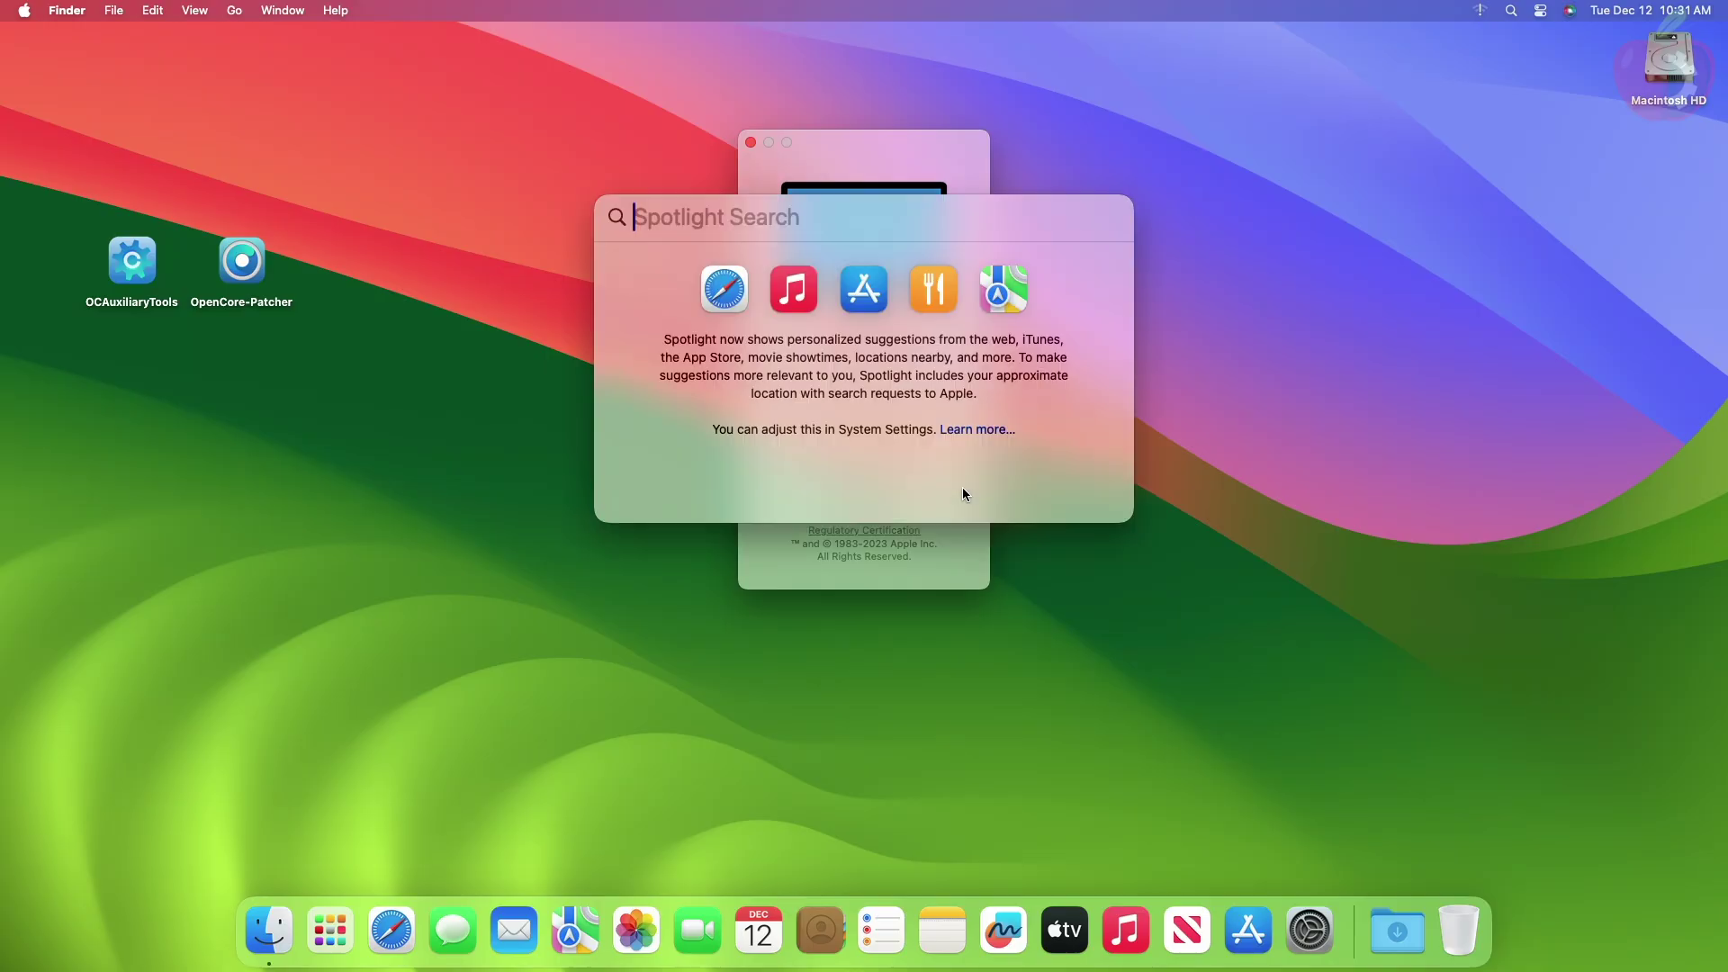
{"action": "type", "text": "sys"}
- Launch System Information and show the Graphics/Displays report for the GeForce GT 710
{"action": "key", "text": "Return"}
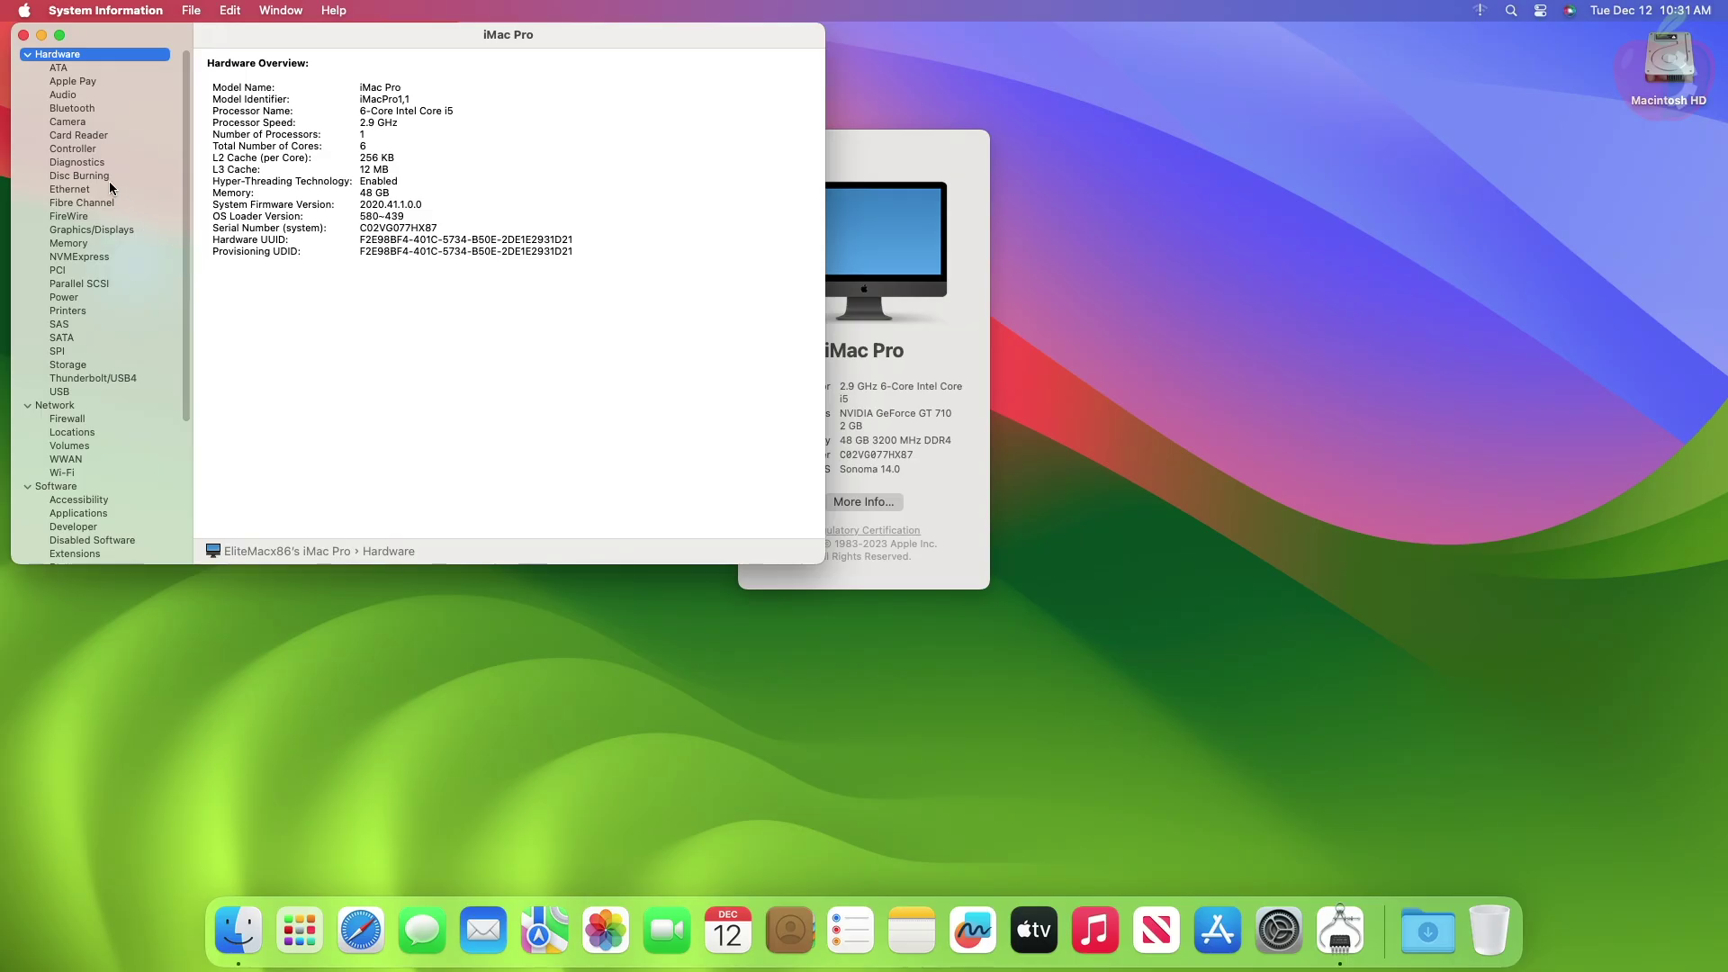
{"action": "left_click", "coordinate": [126, 230]}
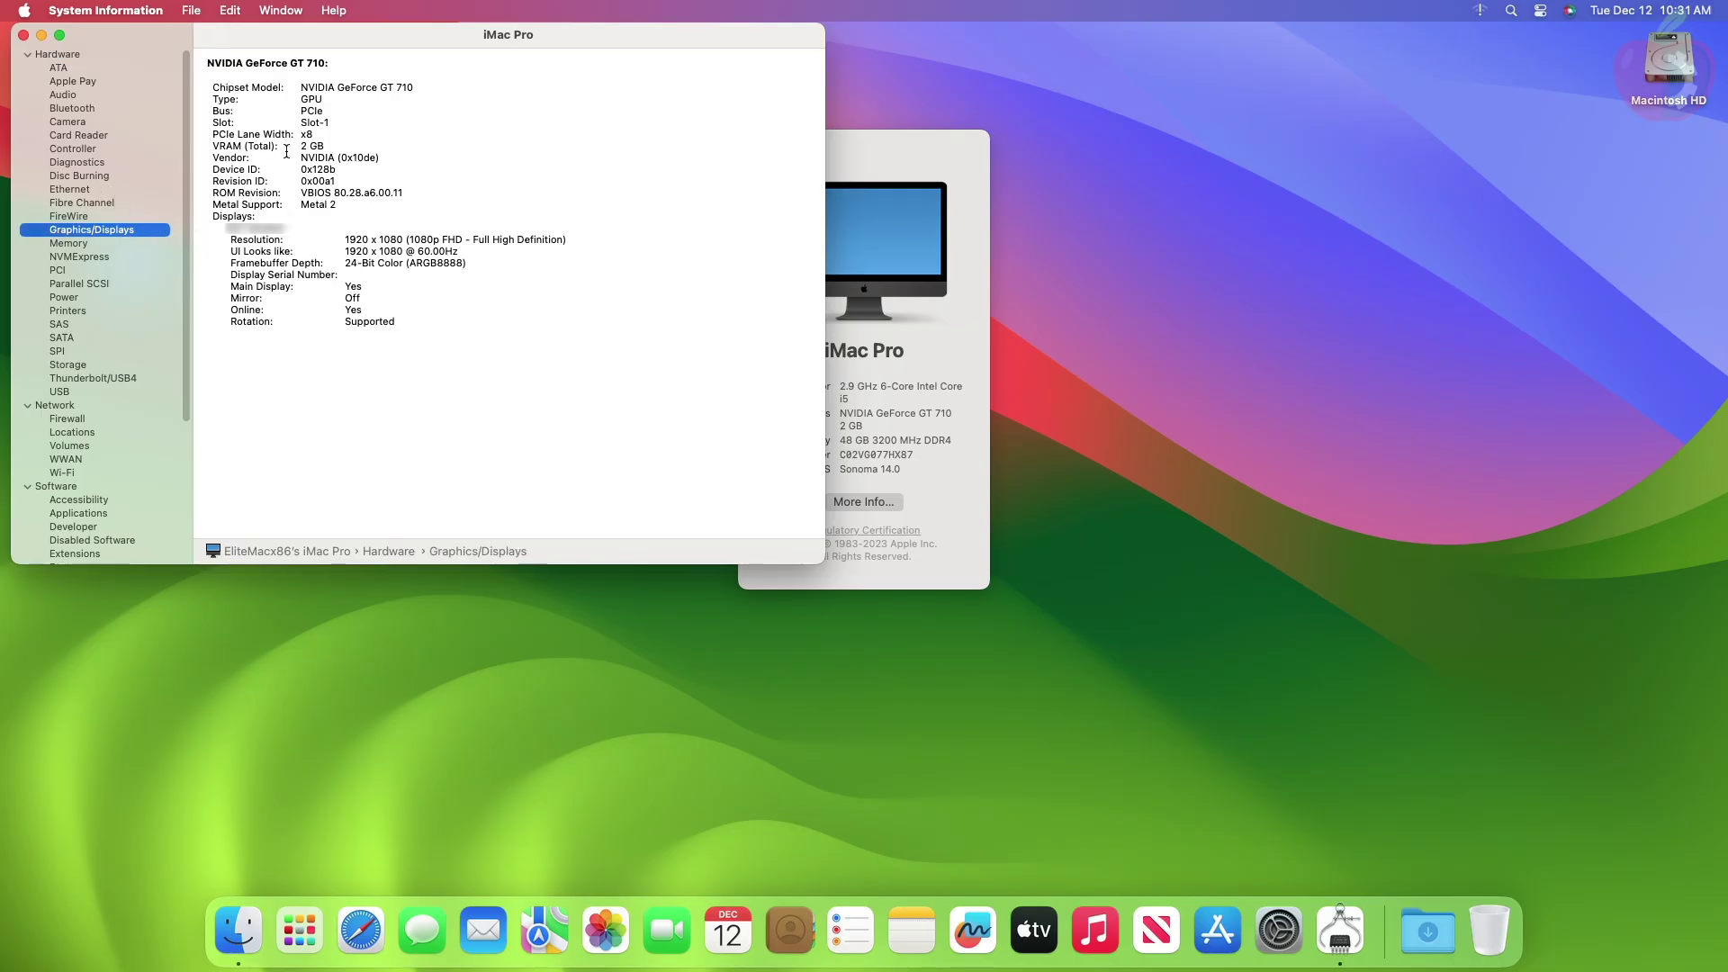